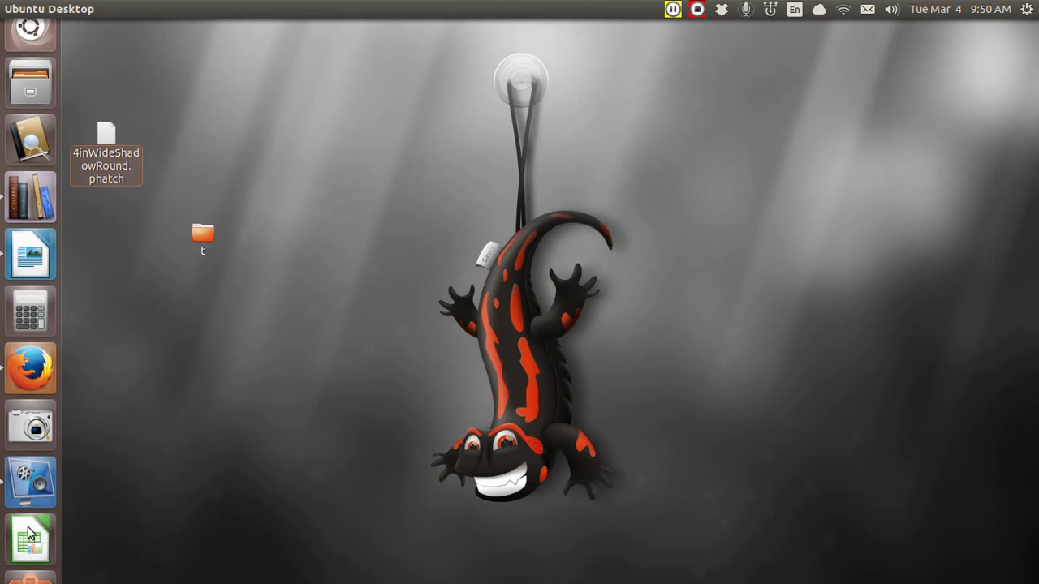
Open the Phatch photo batch processor from the launcher and close its empty action list
scroll(31, 568, "down", 10)
scroll(32, 568, "down", 4)
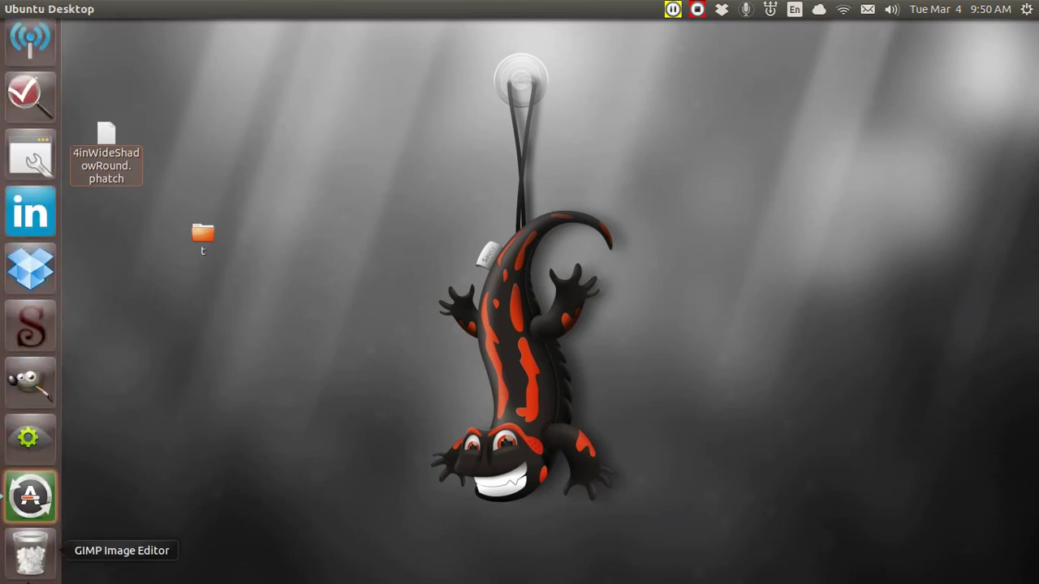
left_click(22, 443)
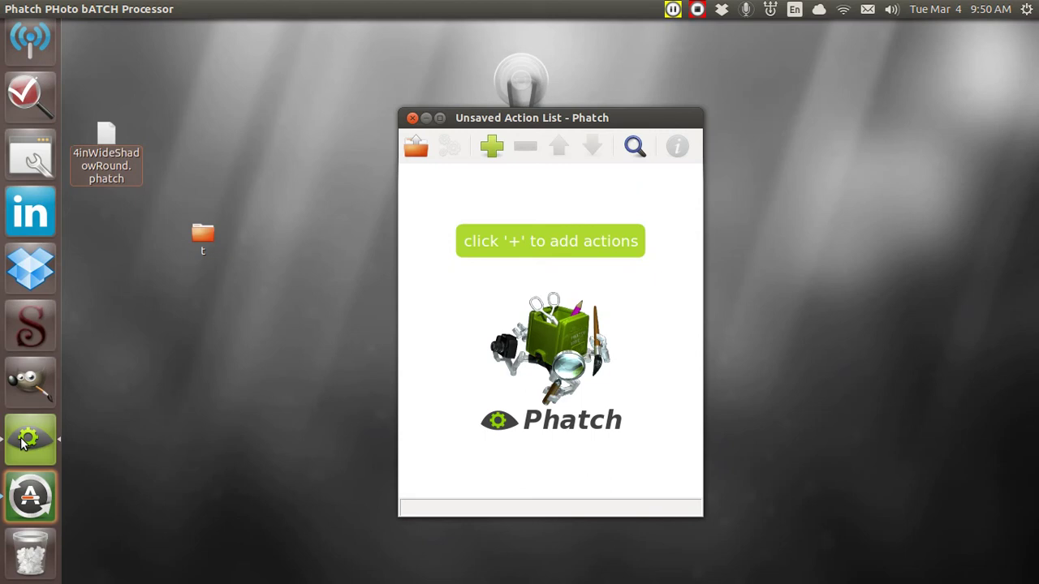
left_click(411, 119)
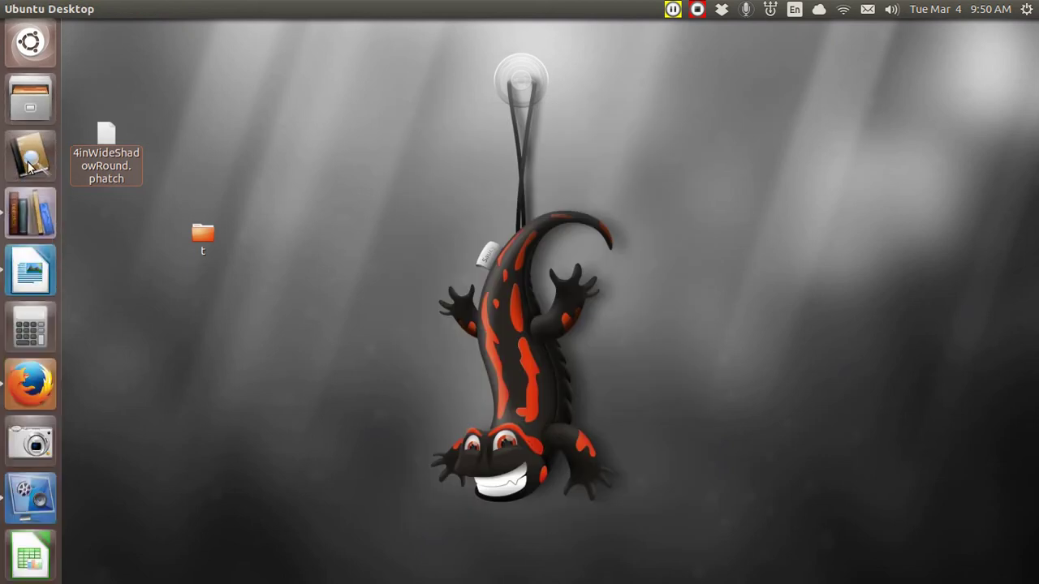
Open the LibreOffice Writer document, and in Firefox search Google Images for "neanderthal woman"
left_click(30, 276)
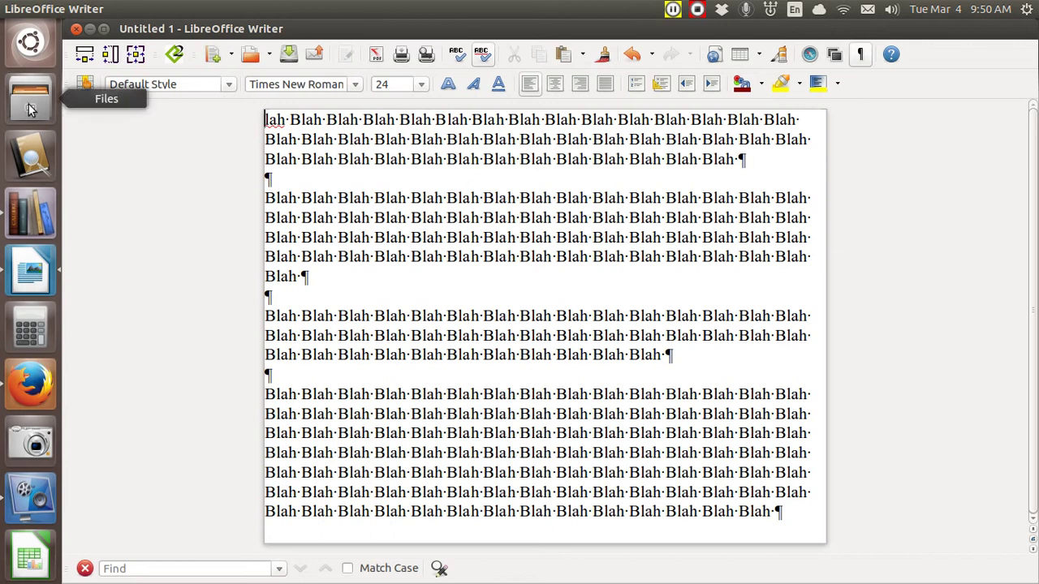
left_click(30, 382)
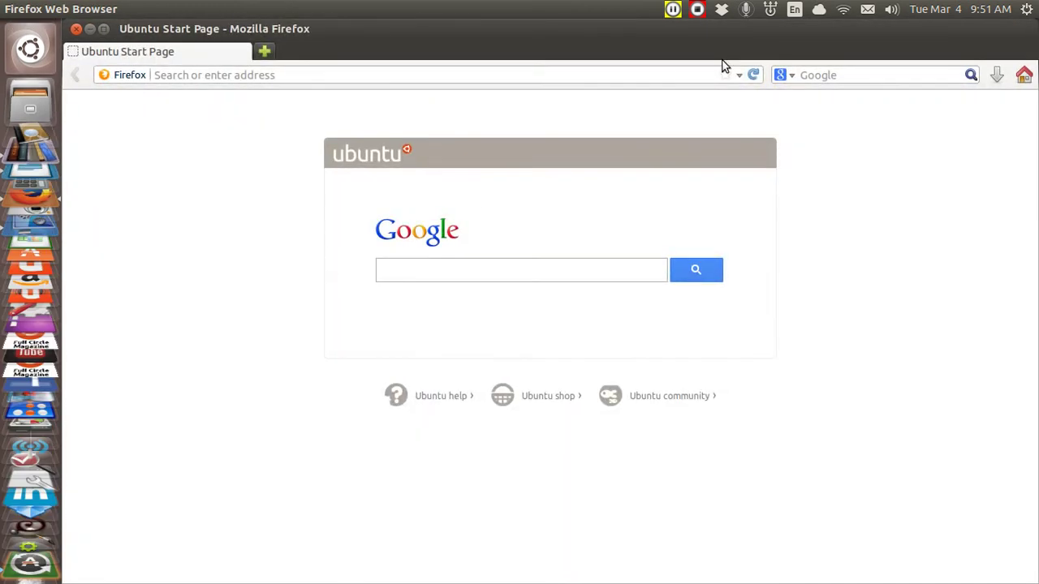
left_click(827, 74)
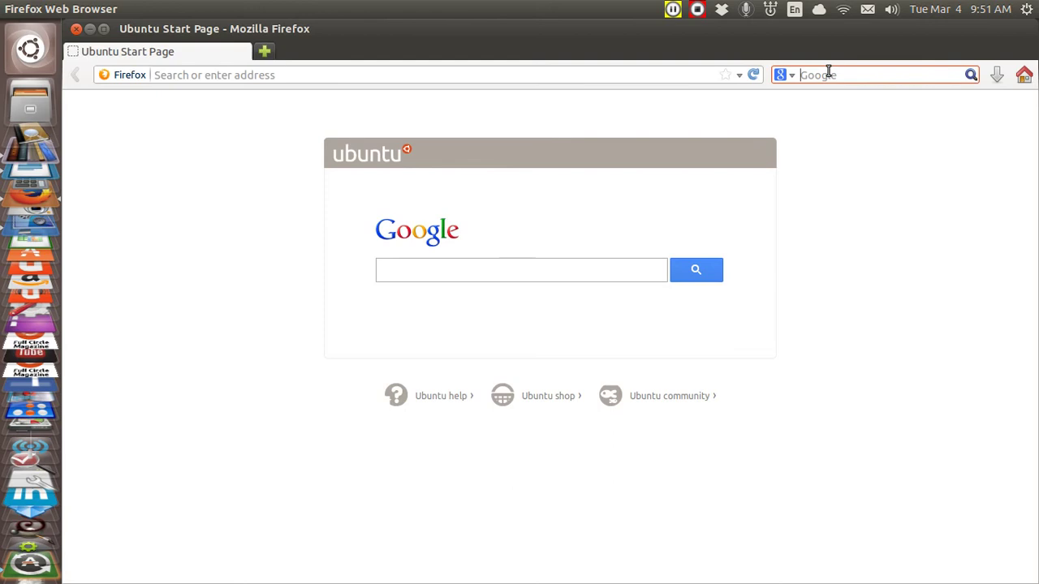
type("ne")
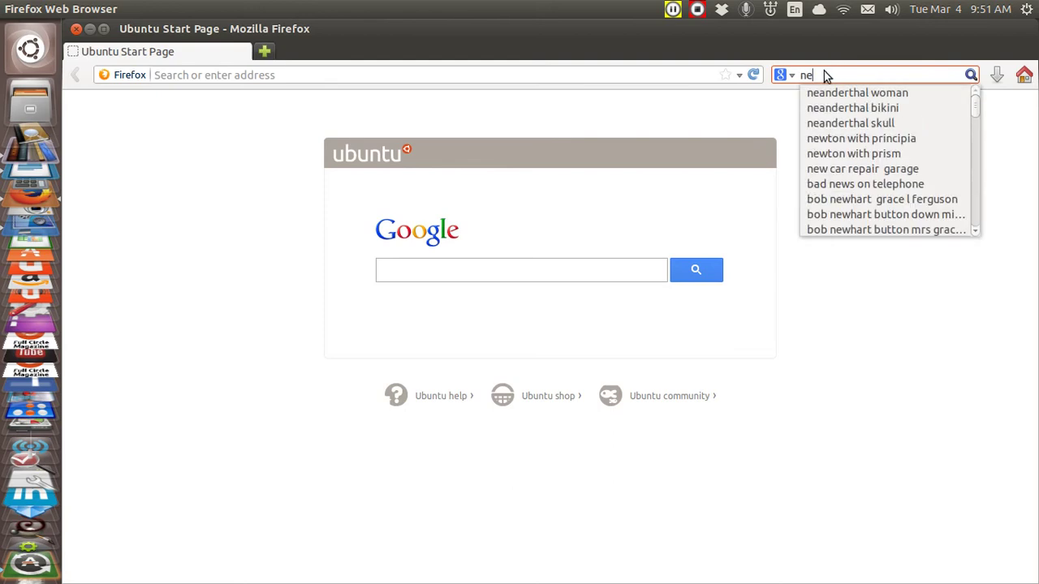
left_click(826, 92)
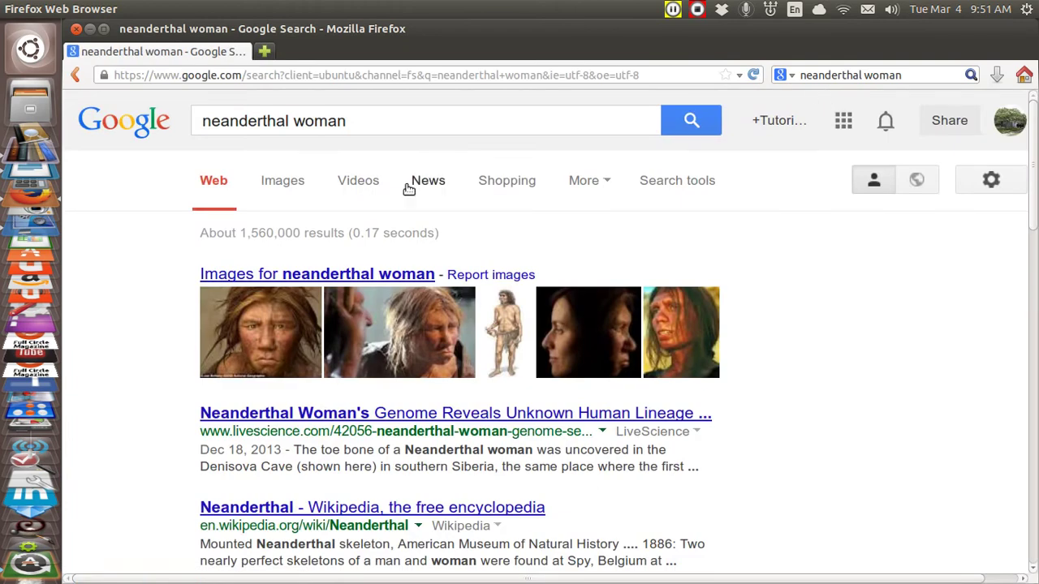
left_click(278, 185)
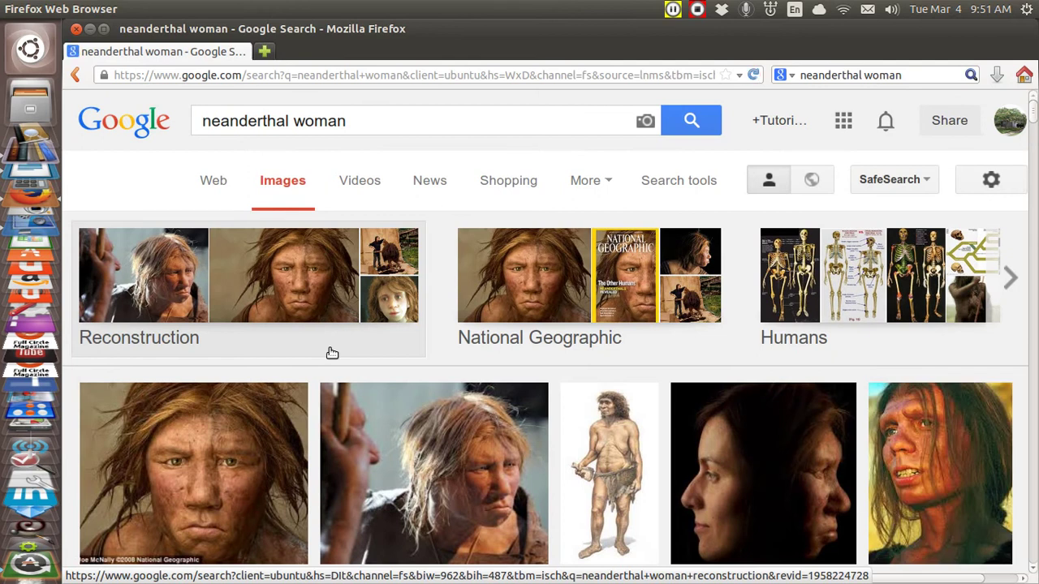
Start saving the independent.co.uk close-up of the bearded Neanderthal holding a stick, choosing the folder t on the Desktop
scroll(332, 353, "down", 5)
scroll(332, 353, "down", 5)
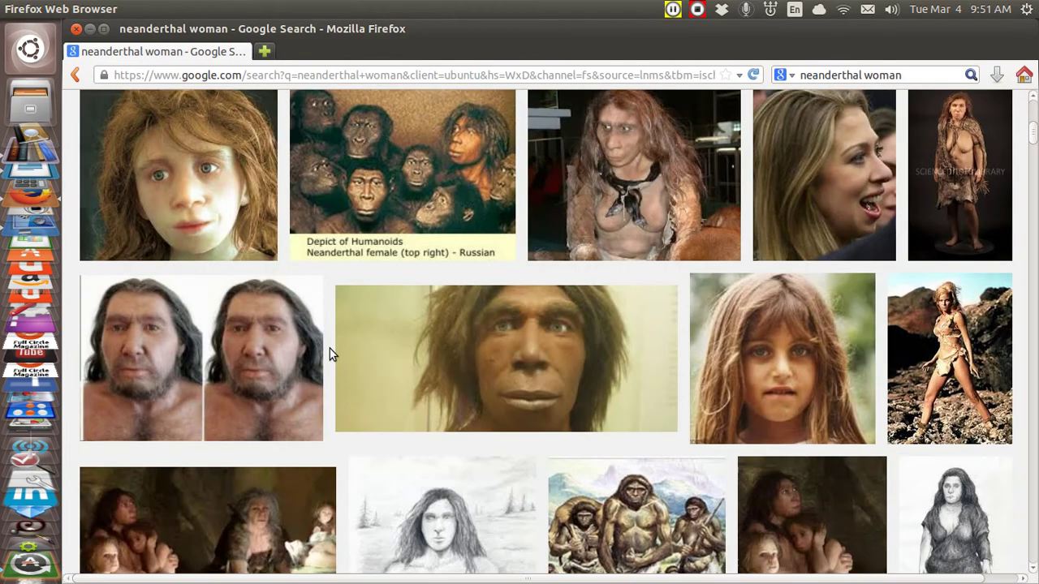
scroll(330, 348, "down", 5)
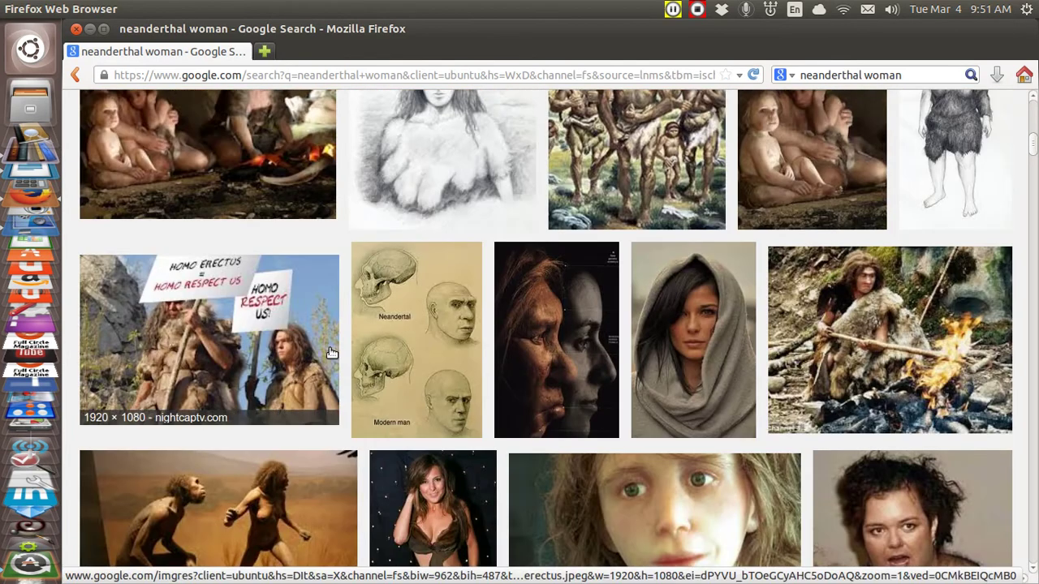
scroll(331, 352, "down", 5)
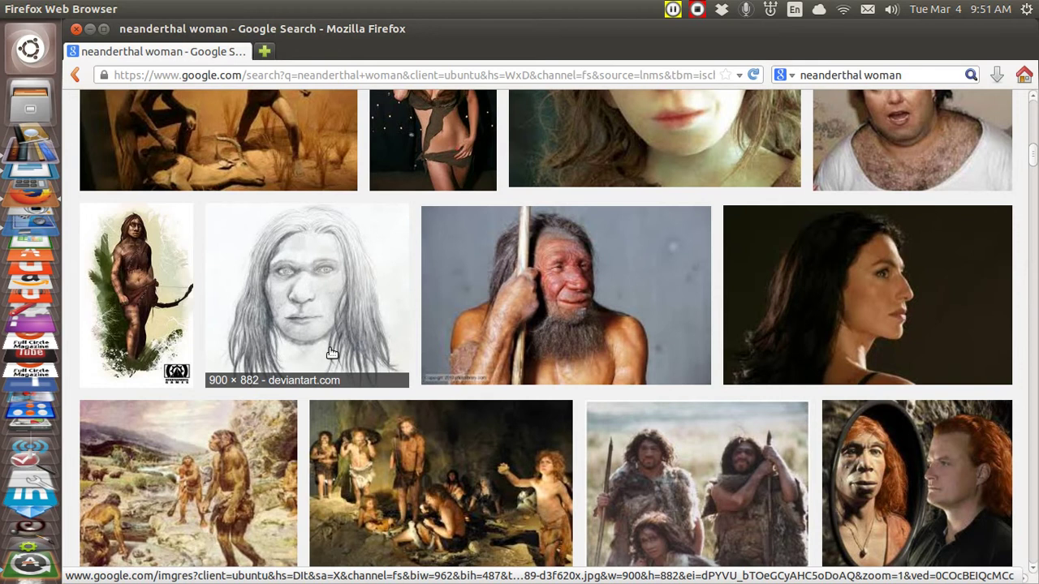
scroll(331, 353, "down", 5)
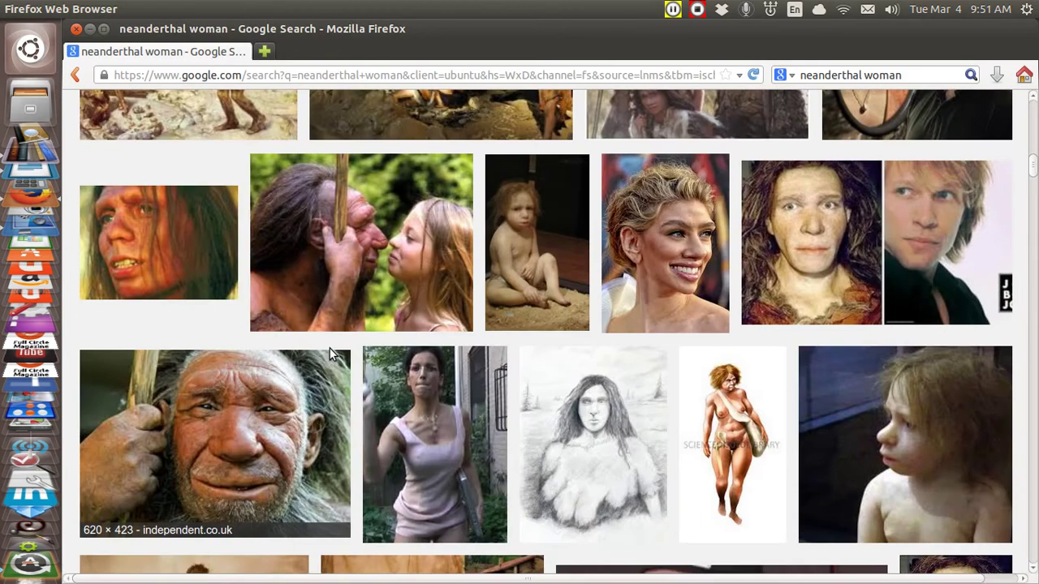
right_click(247, 414)
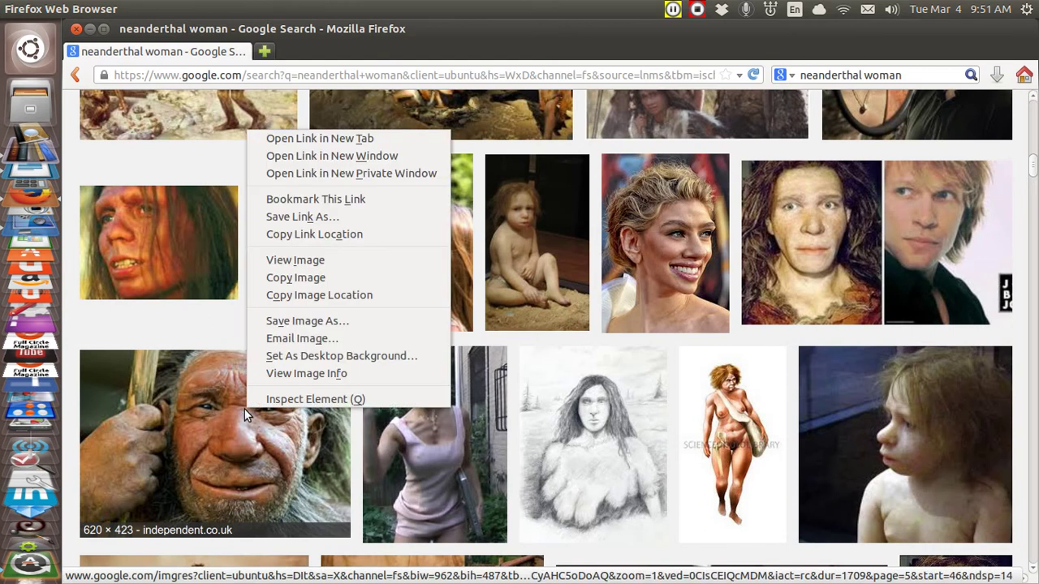
left_click(290, 320)
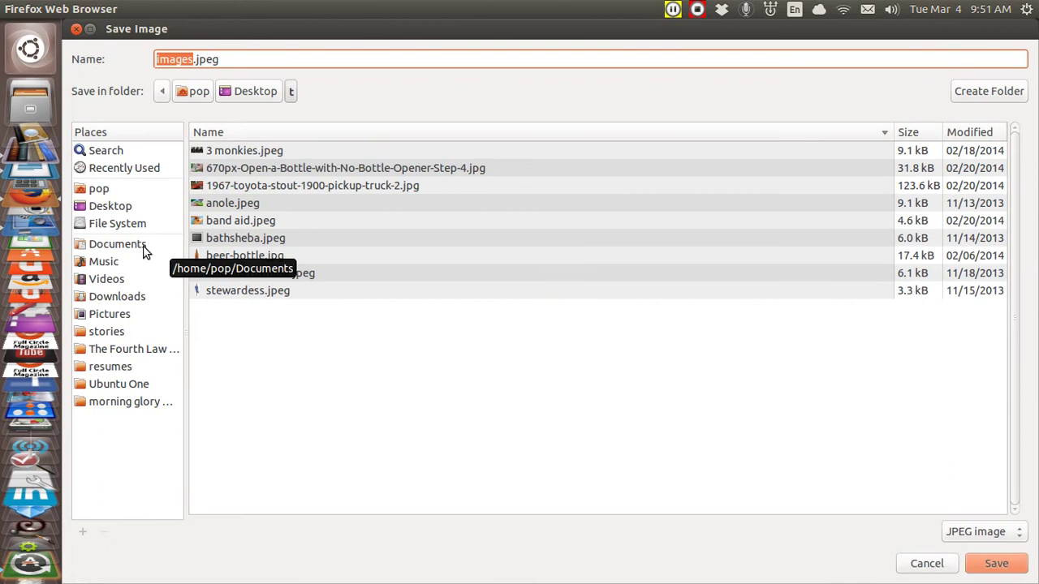
left_click(115, 209)
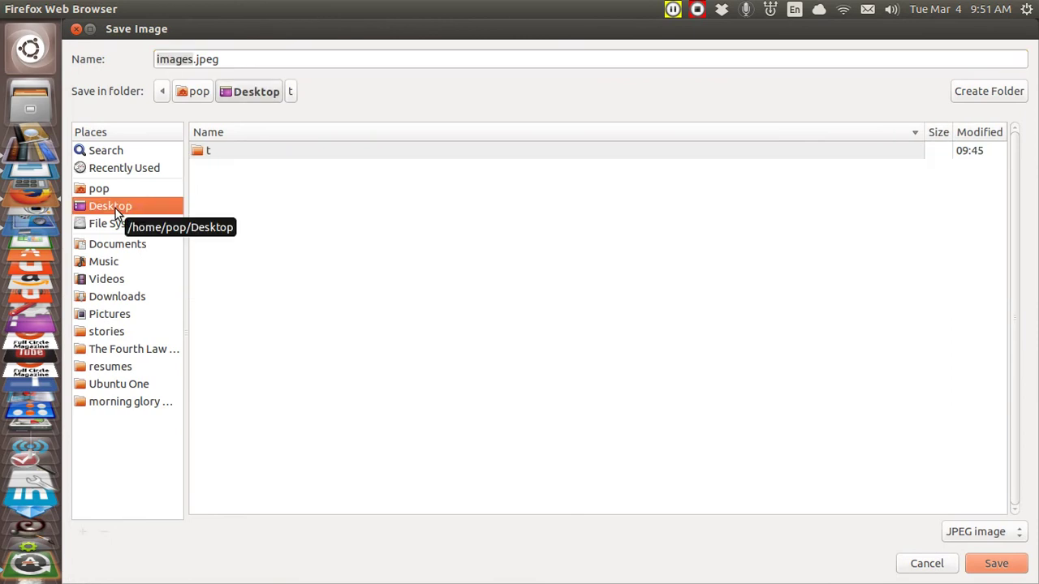
left_click(206, 154)
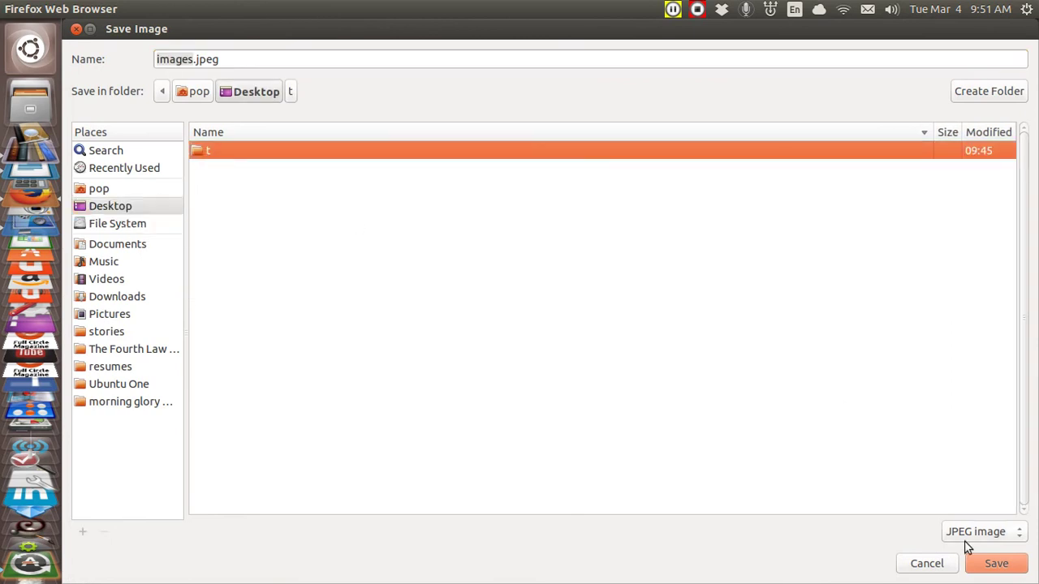
left_click(992, 564)
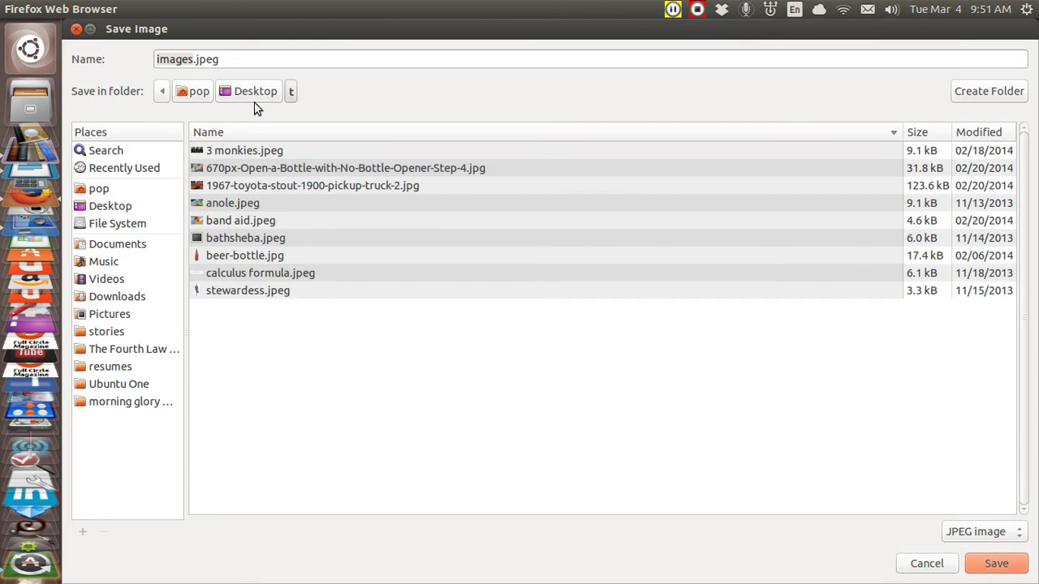
Name the image file nean.jpeg and save it
left_click(193, 59)
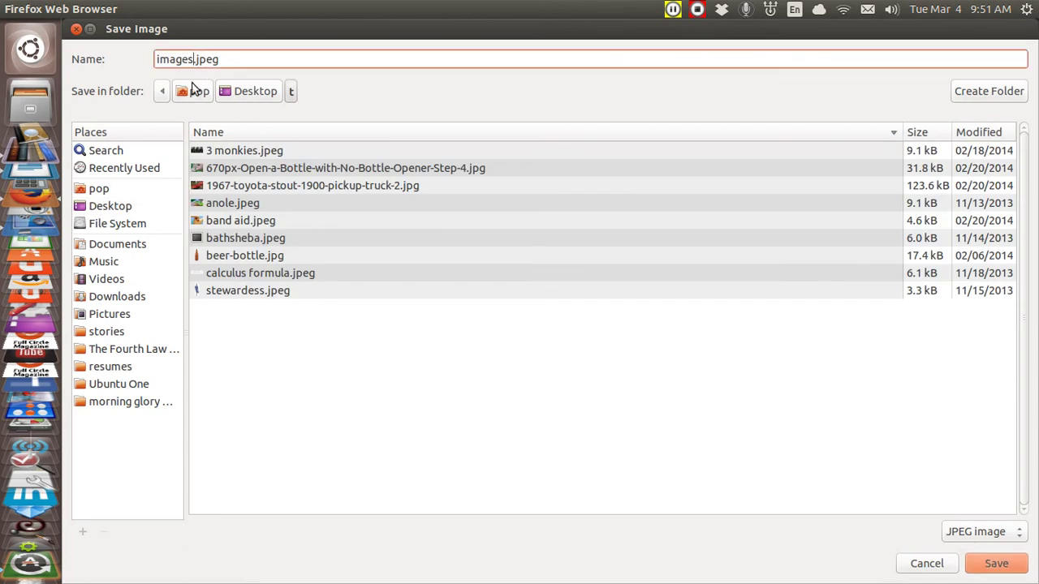
key("BackSpace")
key("BackSpace")
key("BackSpace")
key("BackSpace")
key("BackSpace")
key("BackSpace")
type("nean")
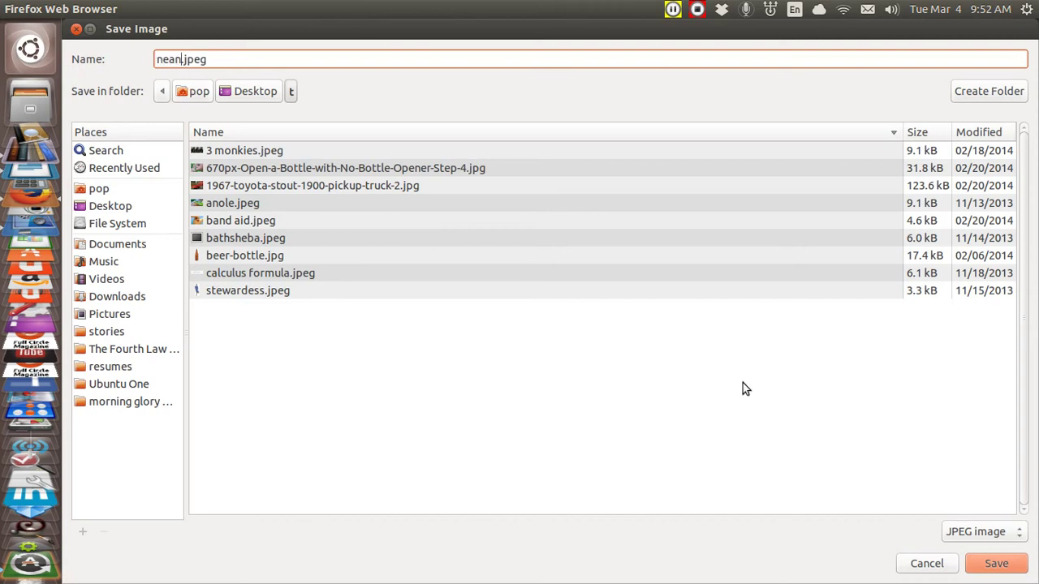
left_click(991, 564)
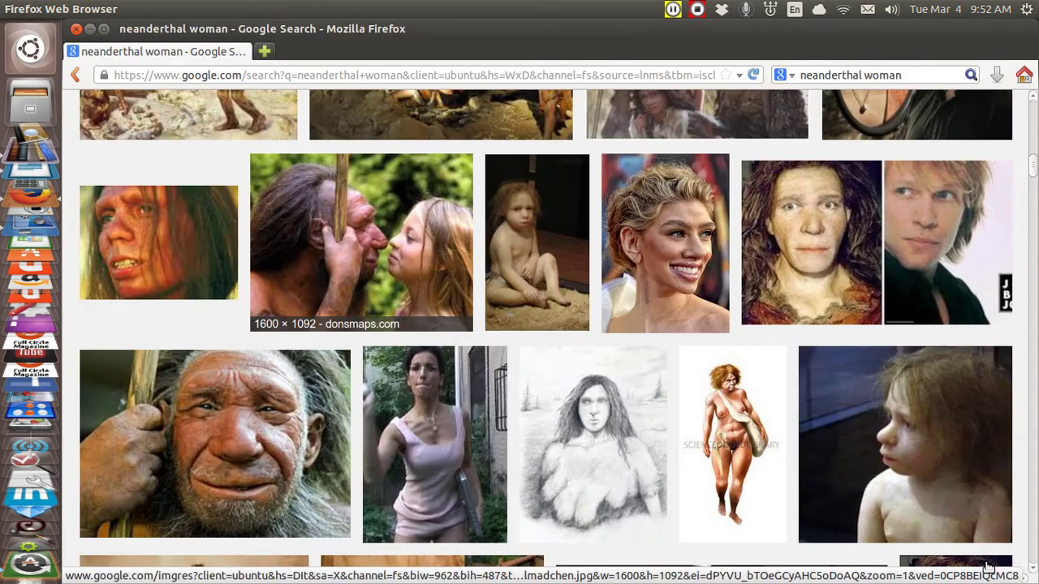
Return to LibreOffice Writer and insert nean.jpeg from the Desktop folder t at the empty line below the first paragraph
left_click(91, 29)
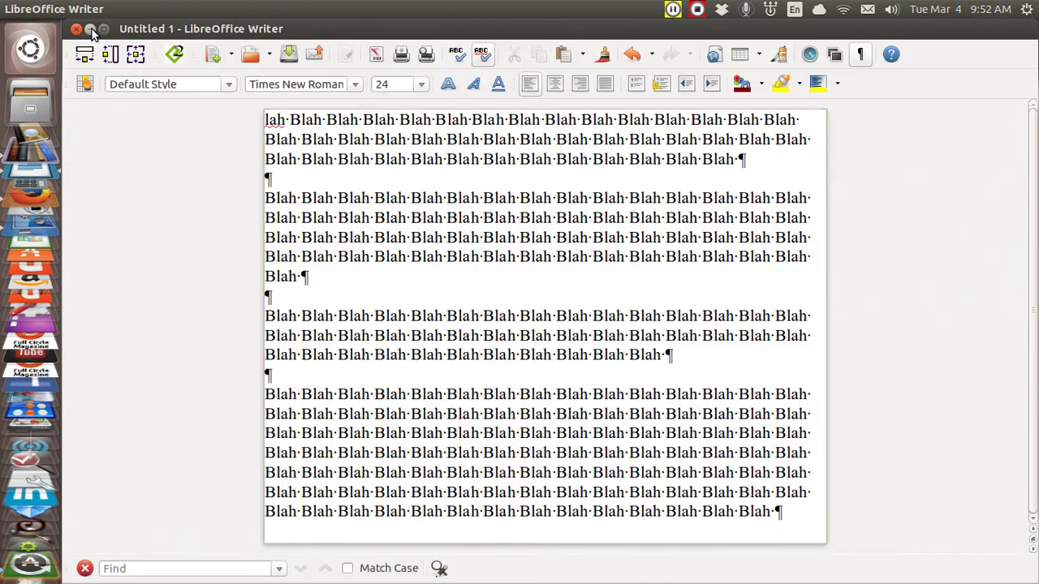
left_click(277, 178)
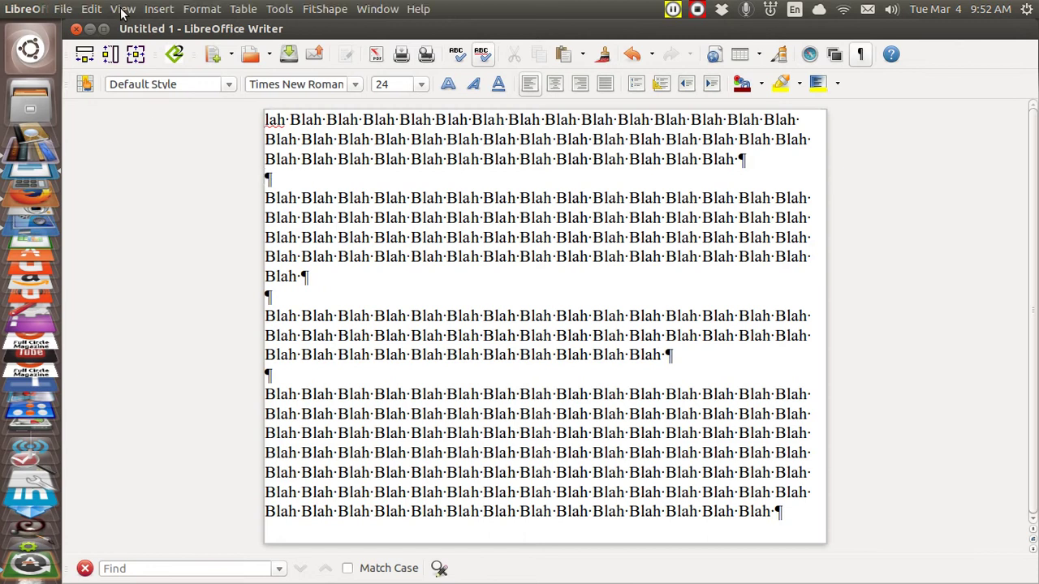
left_click(151, 9)
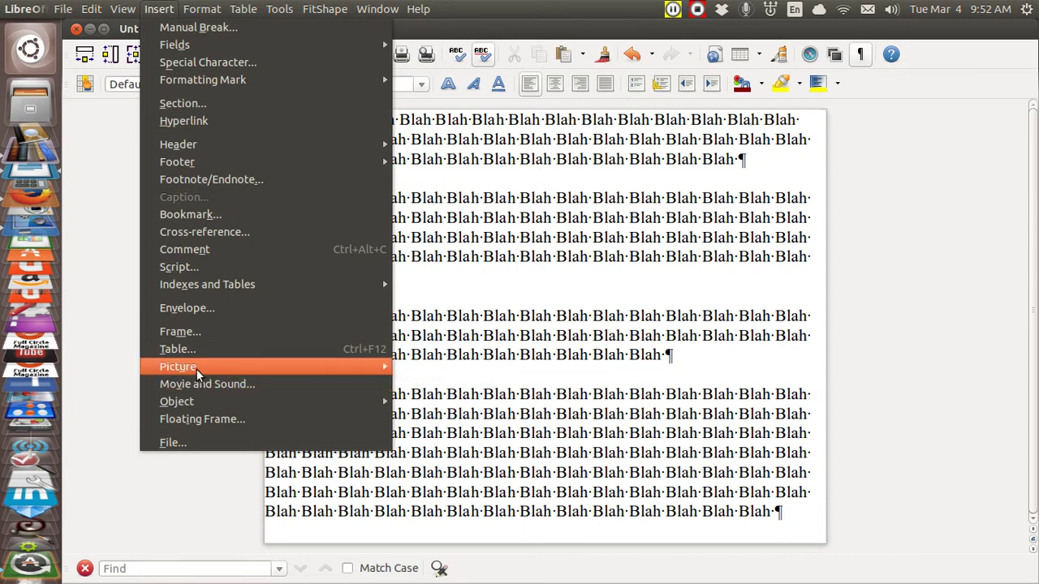
mouse_move(200, 371)
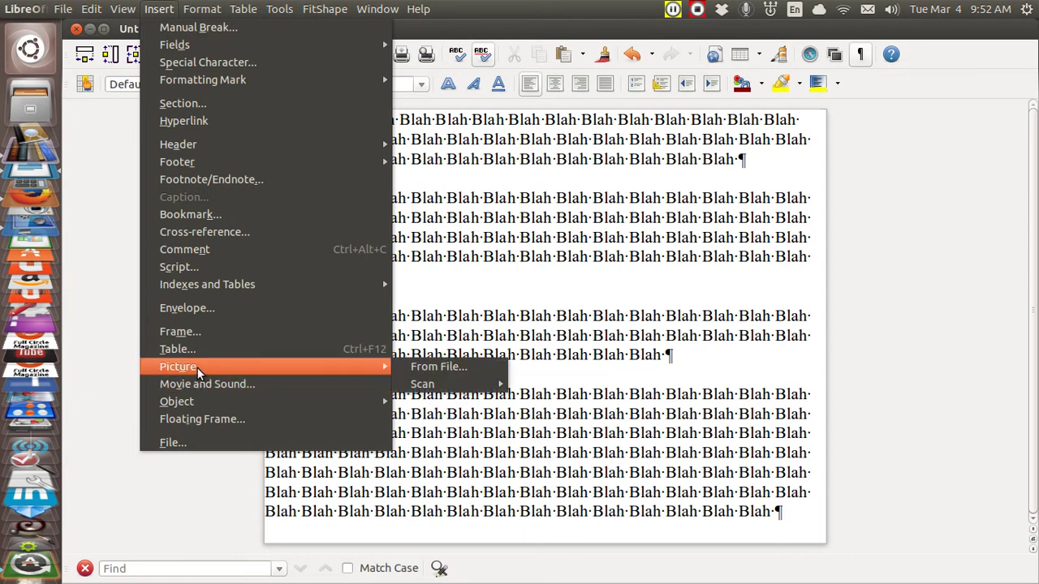
left_click(419, 371)
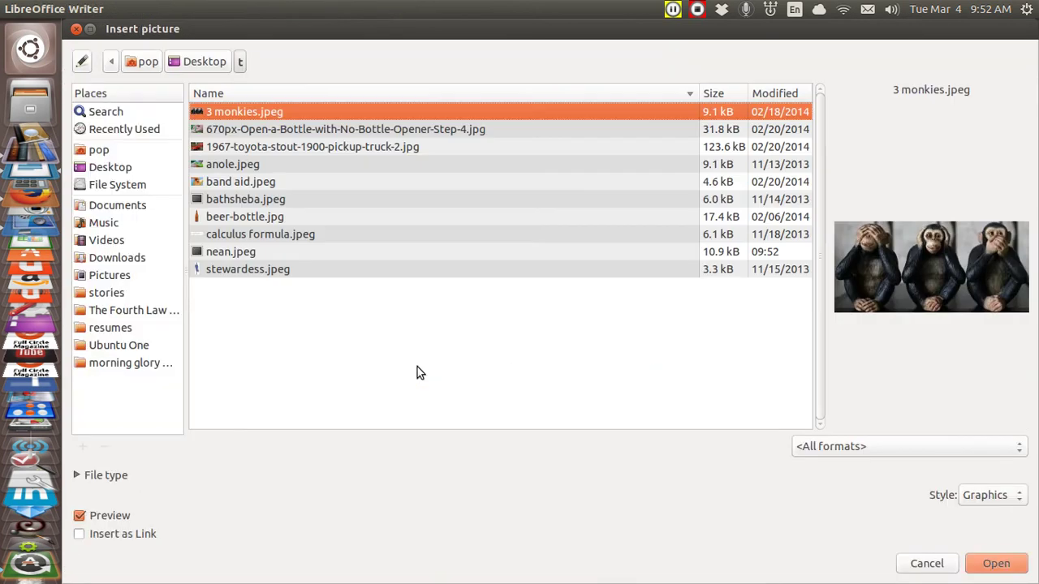
left_click(115, 171)
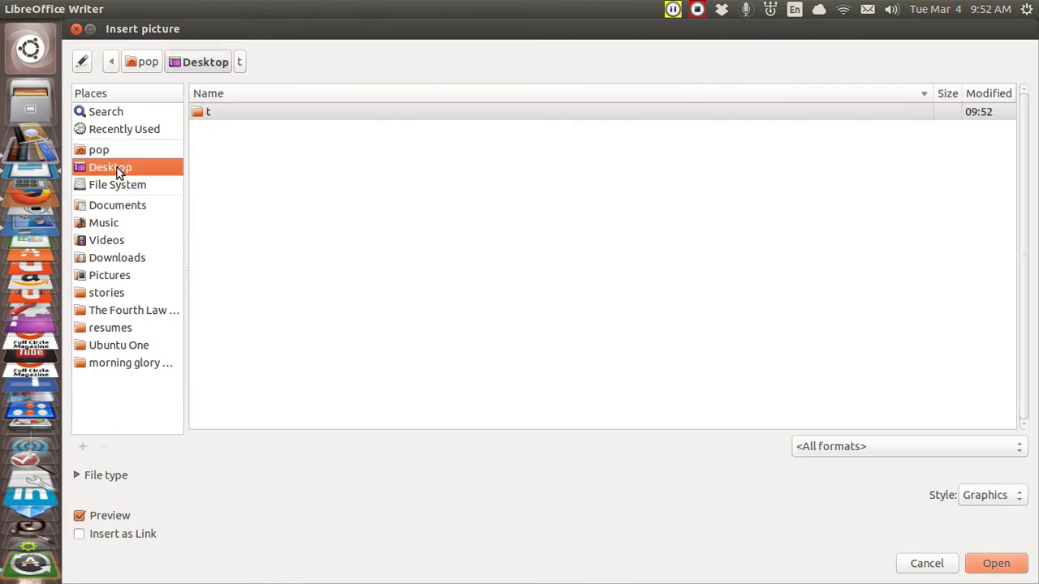
left_click(203, 117)
double_click(204, 115)
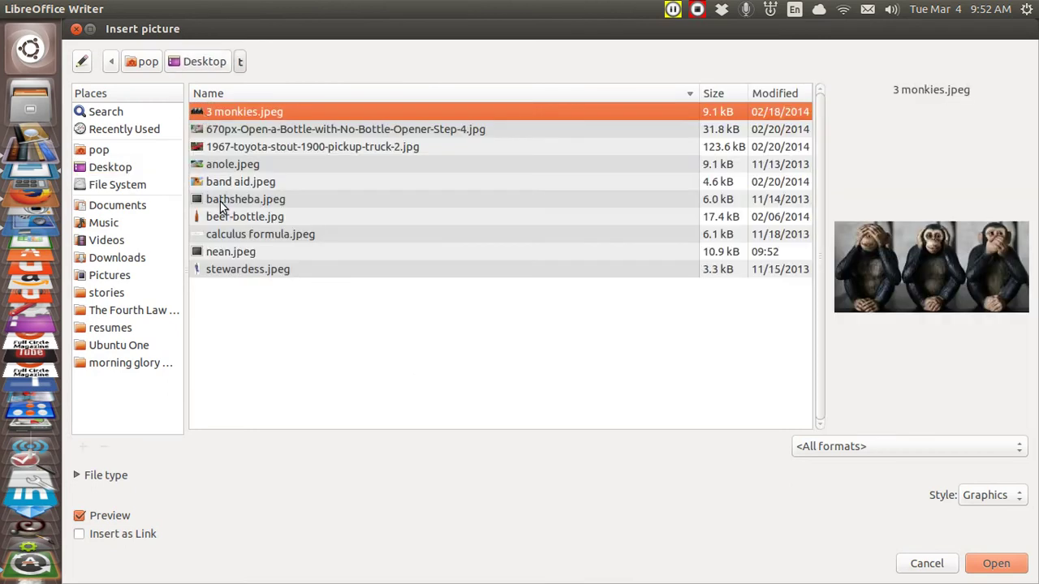
left_click(226, 253)
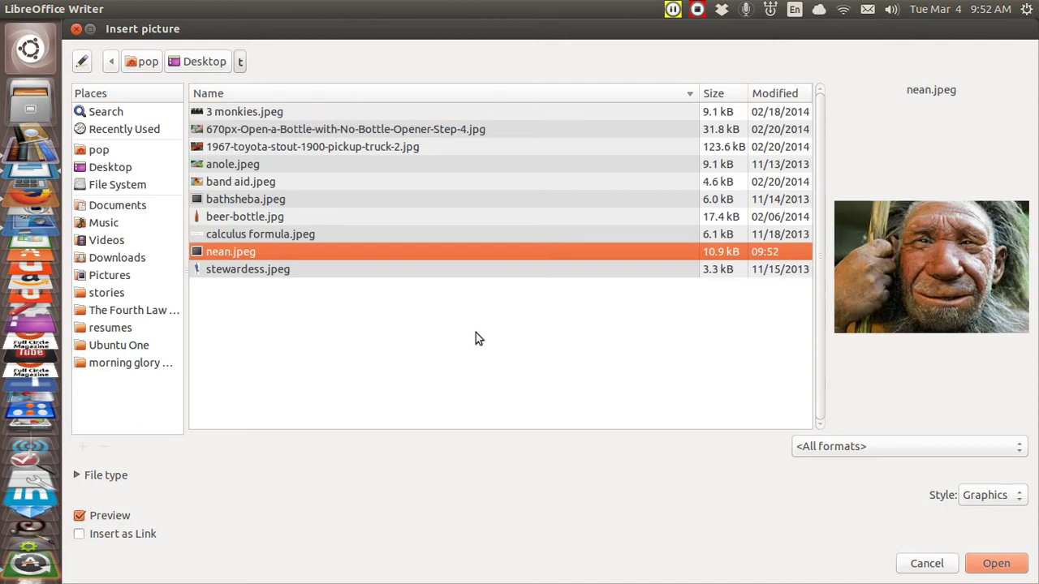
left_click(994, 563)
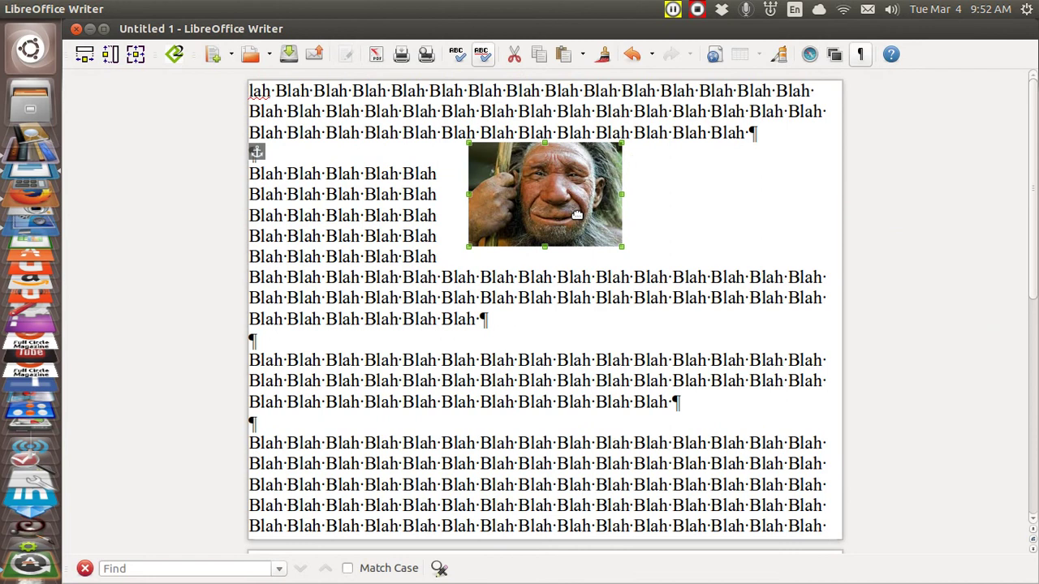
Open the inserted picture's properties and set its width to 3 inches
right_click(577, 215)
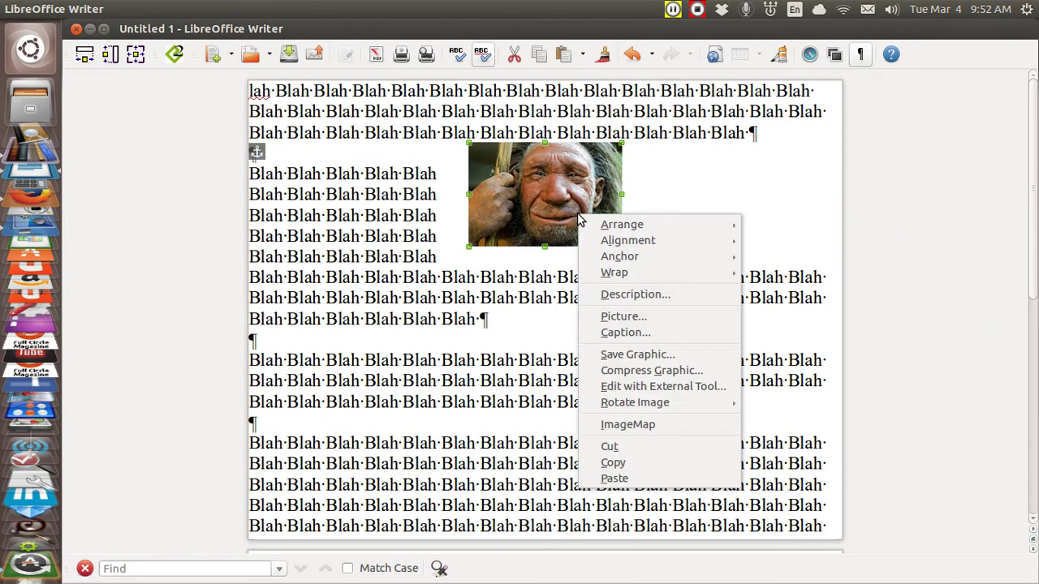
left_click(614, 317)
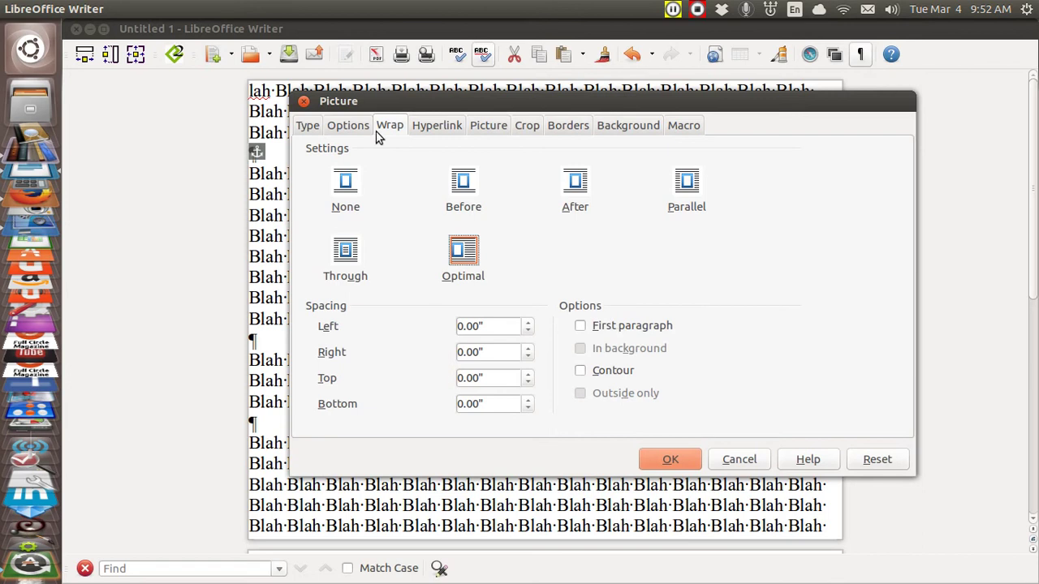
left_click(308, 126)
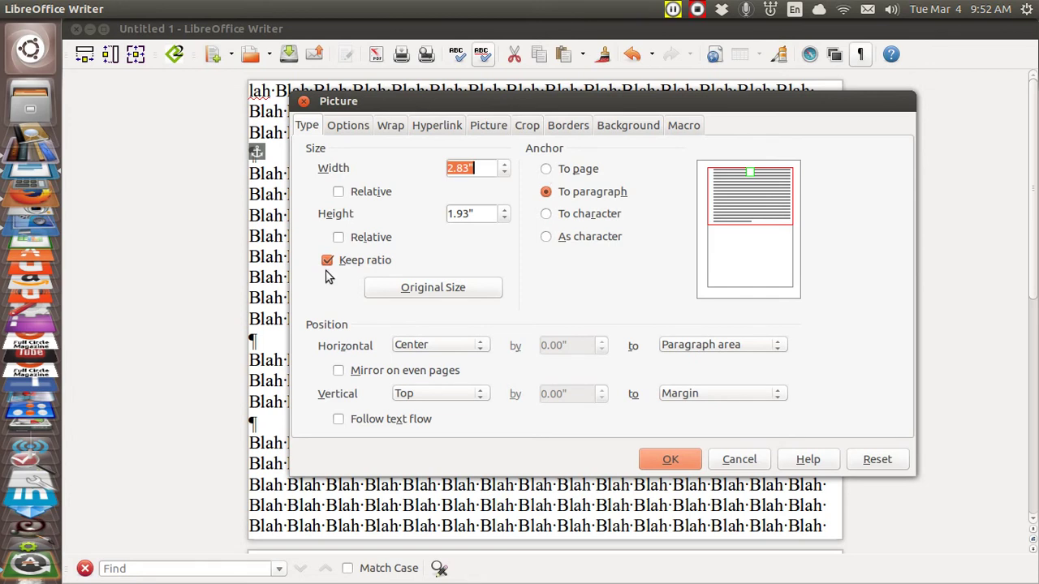
left_click(478, 168)
key("BackSpace")
key("BackSpace")
key("BackSpace")
key("BackSpace")
key("BackSpace")
type("3")
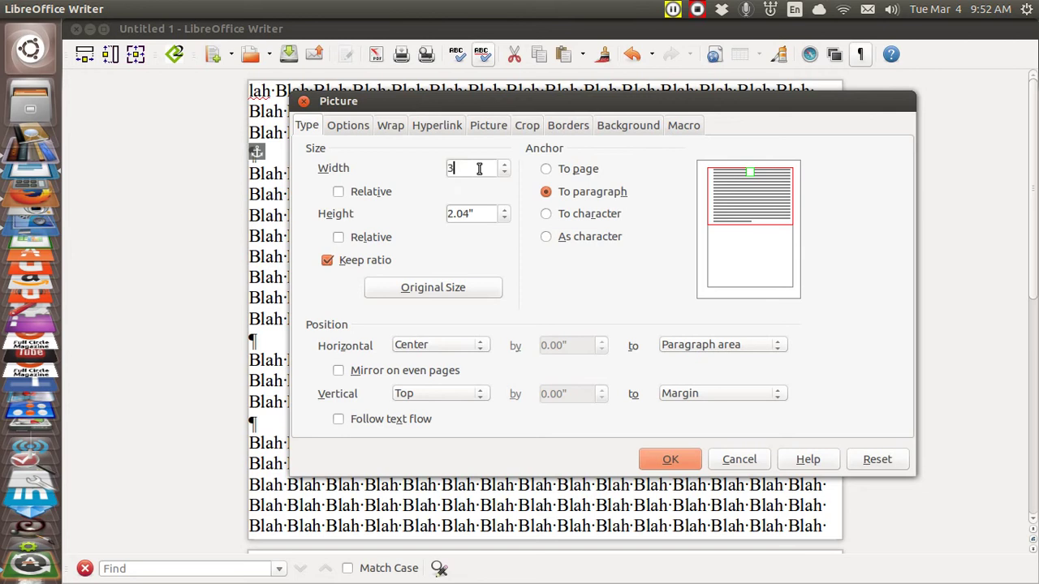
key("Tab")
Align the picture horizontally to Left, increase the wrap spacing on its right side, and apply the properties
left_click(479, 345)
left_click(466, 359)
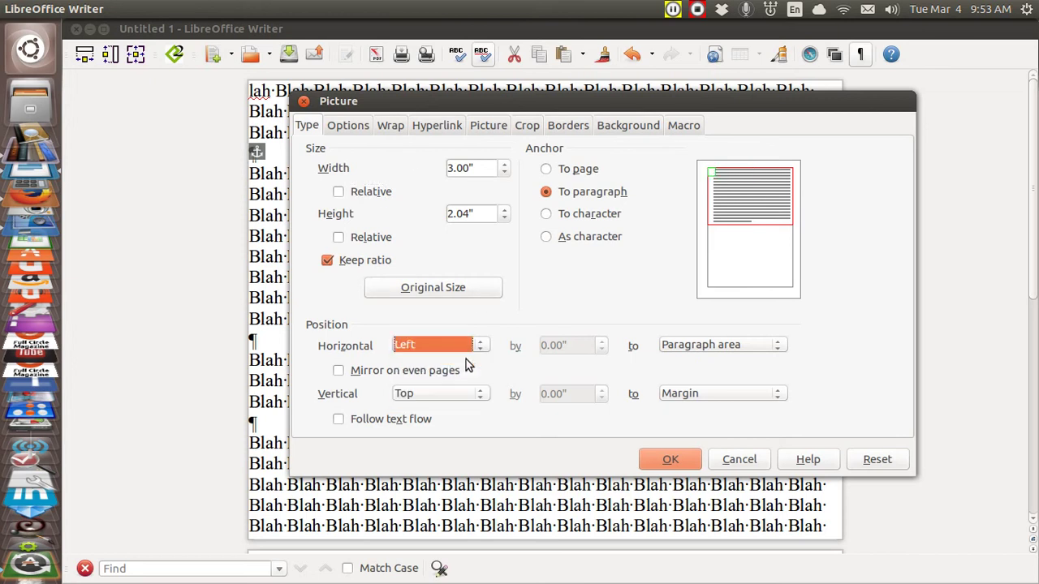
left_click(395, 131)
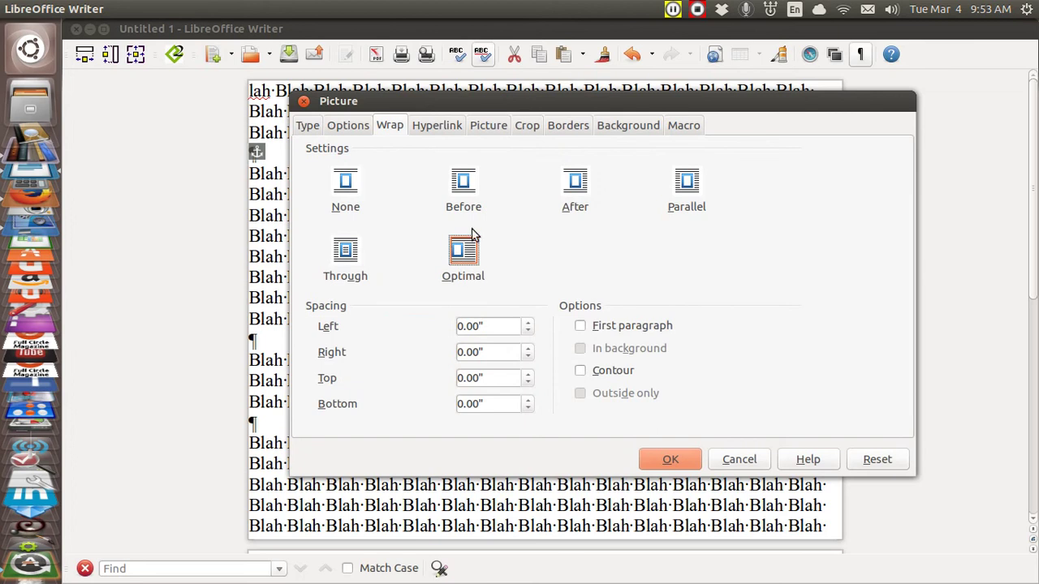
left_click(527, 349)
left_click(527, 348)
left_click(528, 349)
left_click(661, 460)
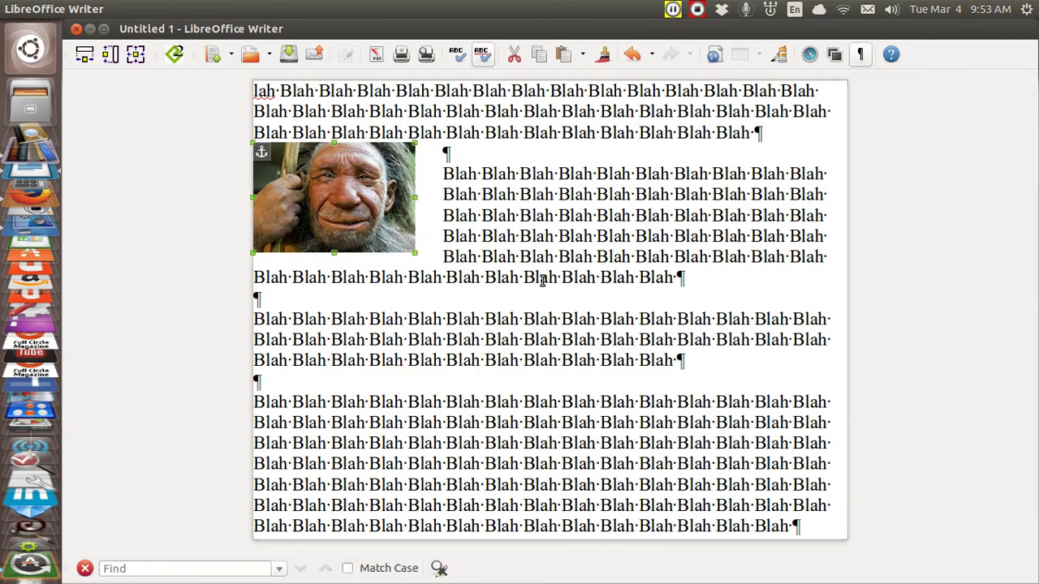
left_click(268, 297)
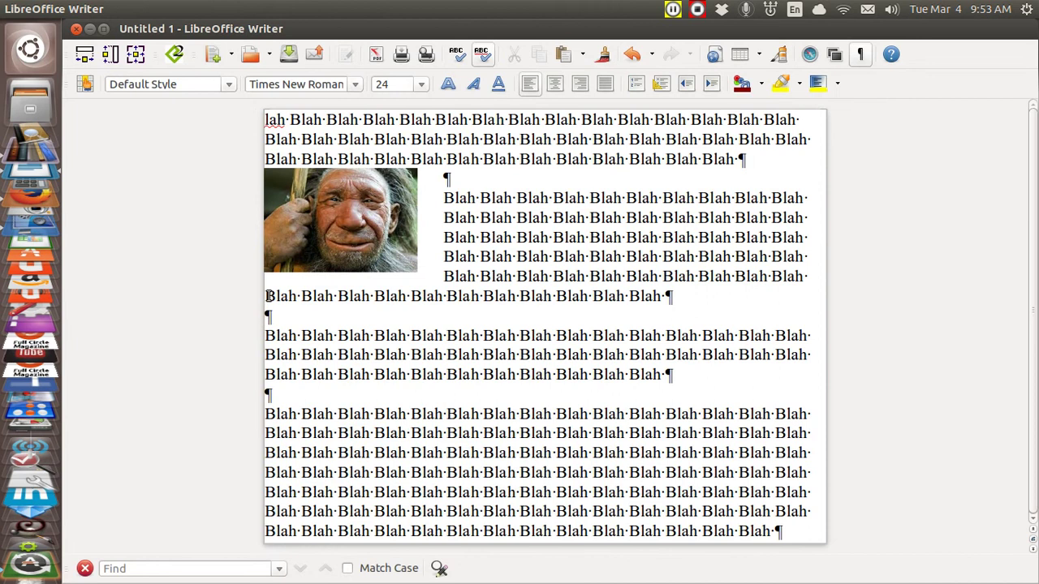
Compress the inserted picture with JPEG quality 90 and resolution reduced to 96 DPI, calculating the new capacity before applying
left_click(311, 221)
right_click(314, 229)
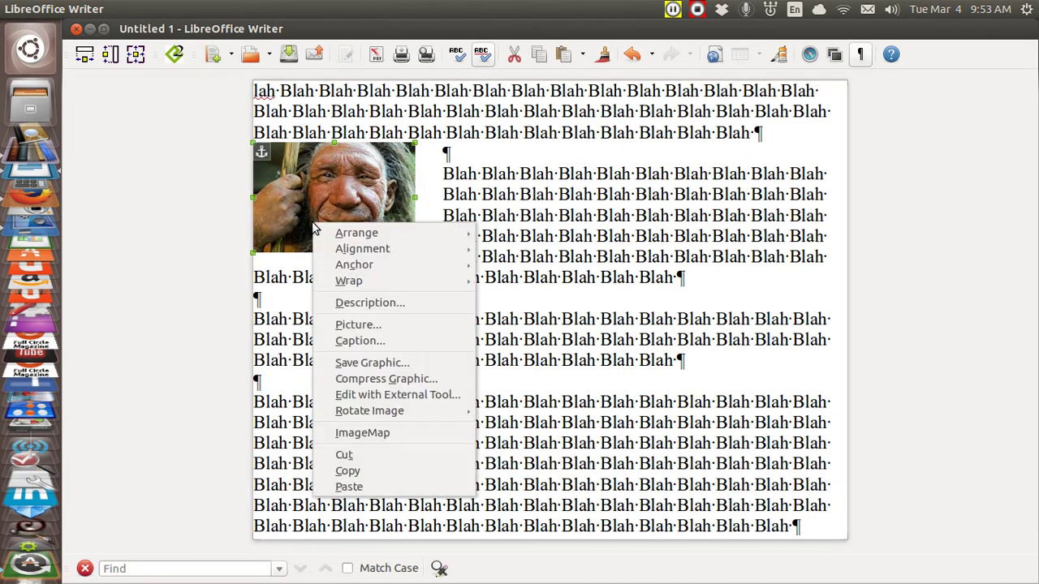
left_click(359, 380)
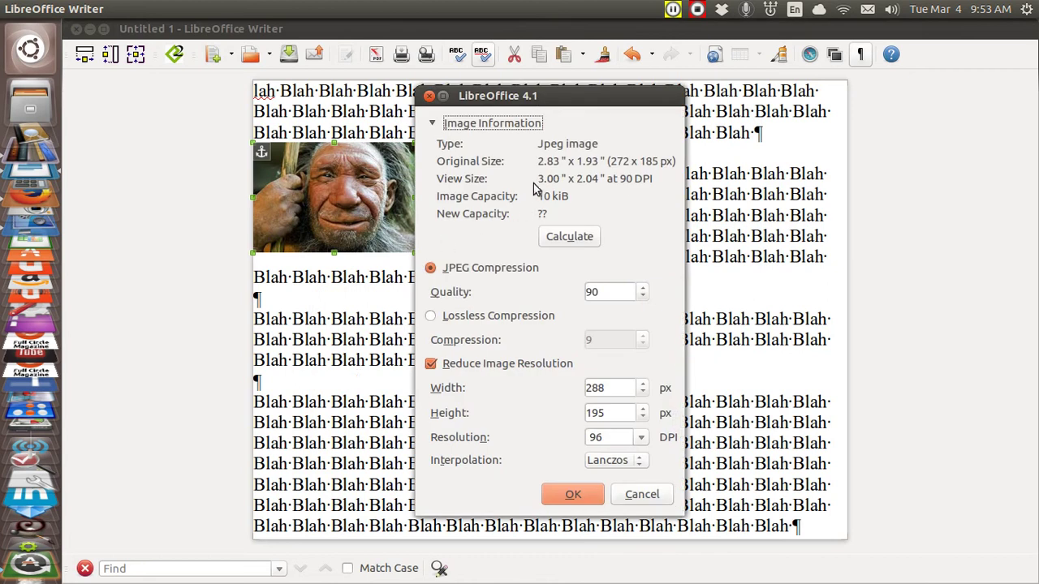
left_click(560, 240)
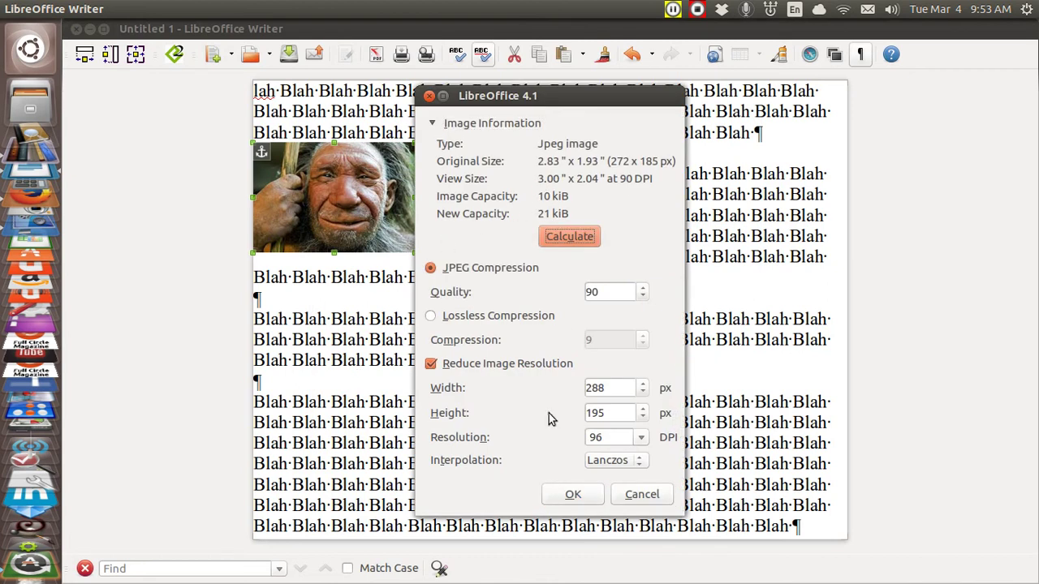
left_click(572, 495)
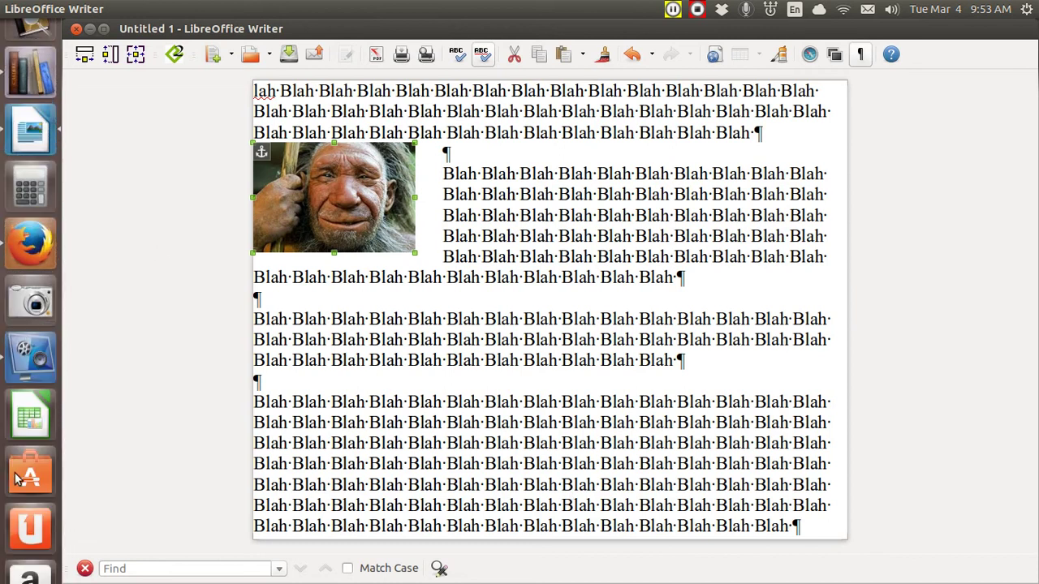
Switch to the Phatch photo batch processor and browse the complete list of actions that can be added
scroll(16, 479, "down", 10)
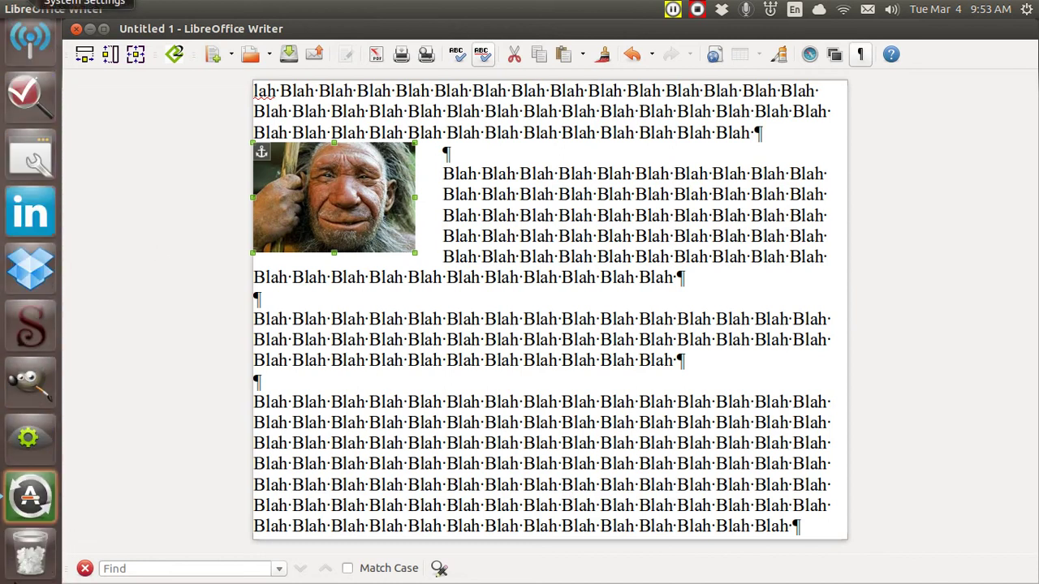
left_click(28, 439)
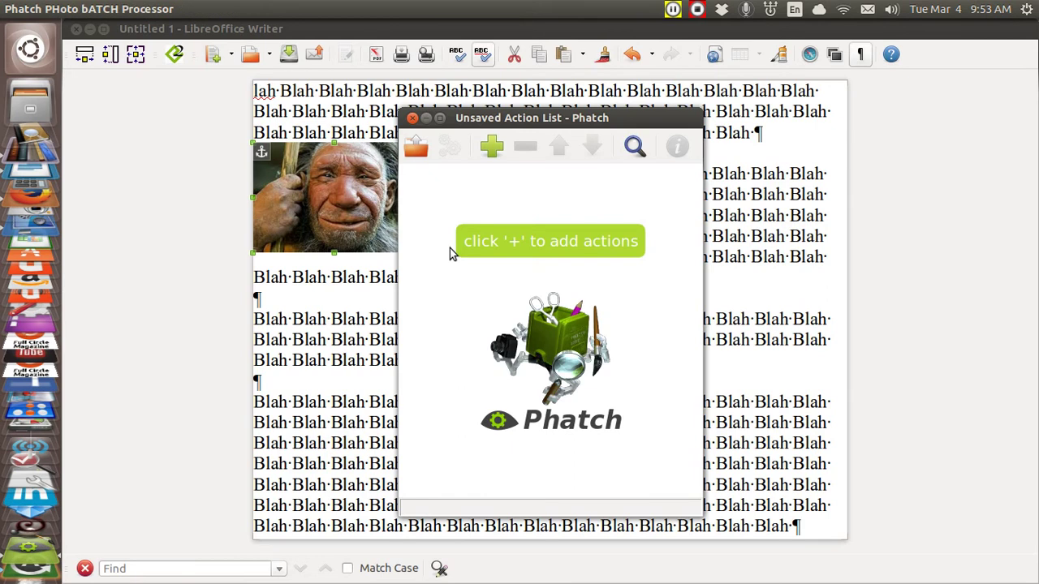
left_click(495, 150)
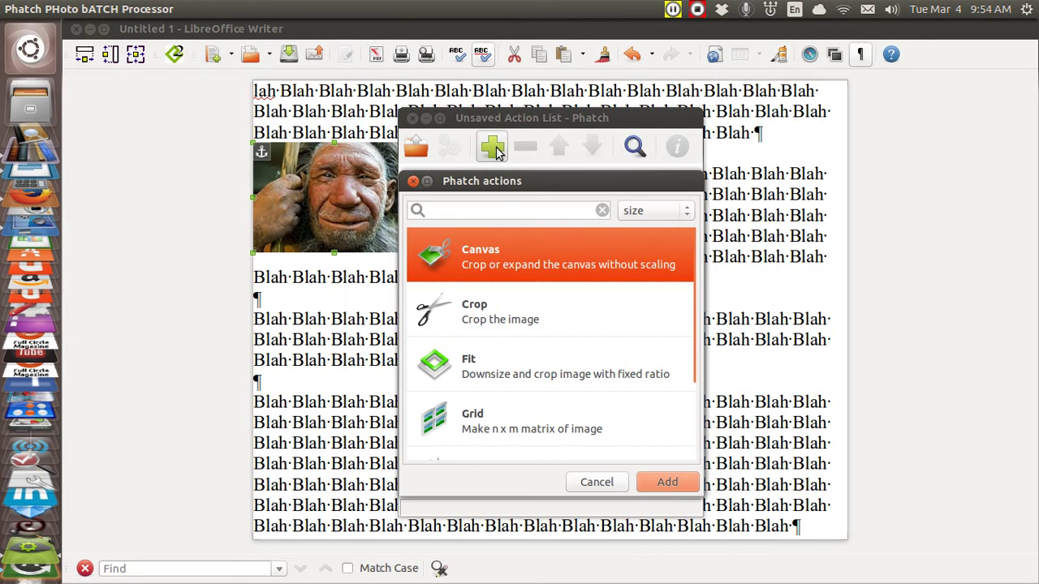
left_click(685, 212)
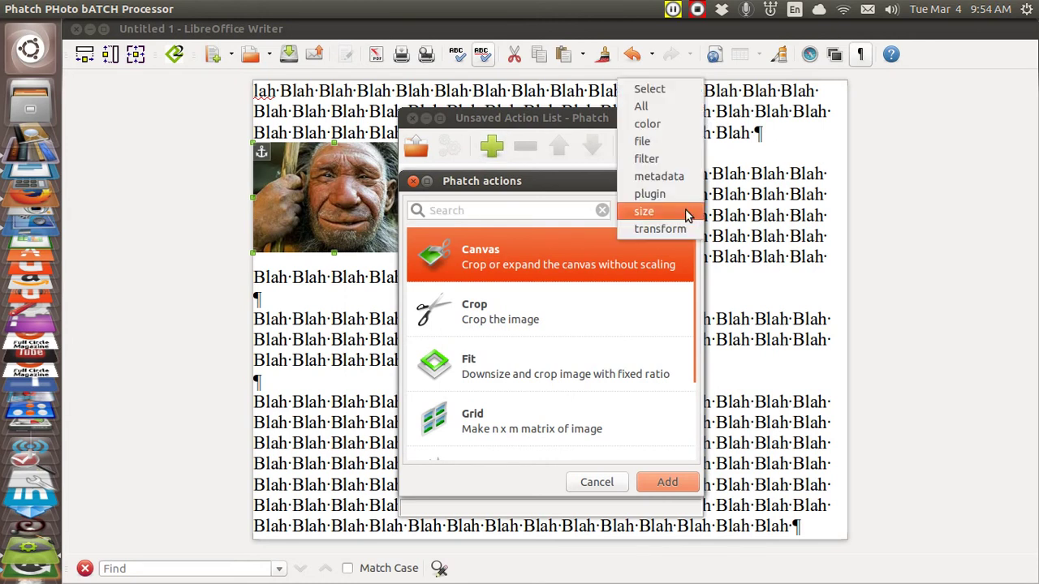
left_click(670, 109)
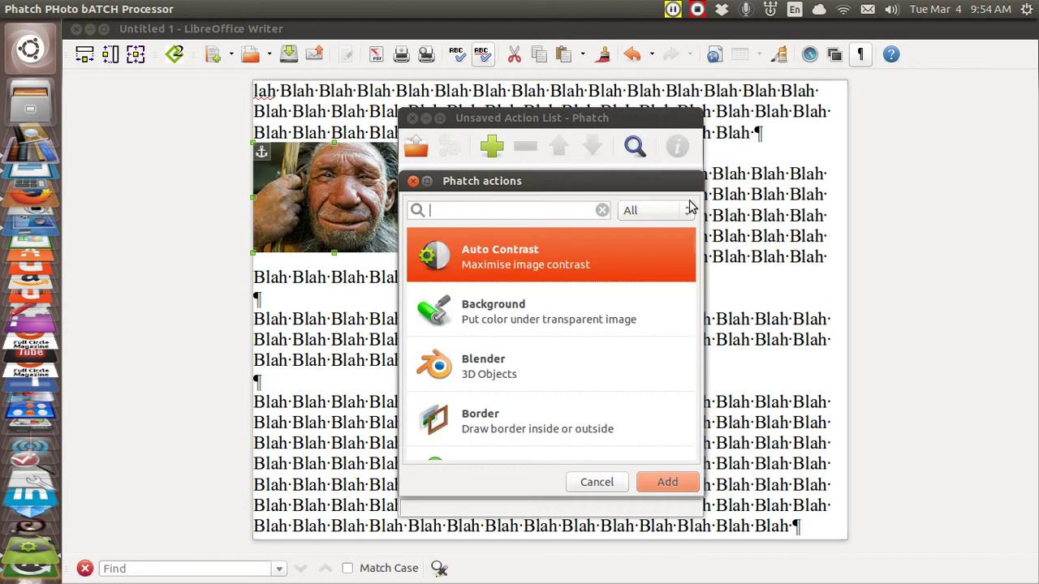
mouse_move(691, 245)
left_click_drag(702, 273, 702, 321)
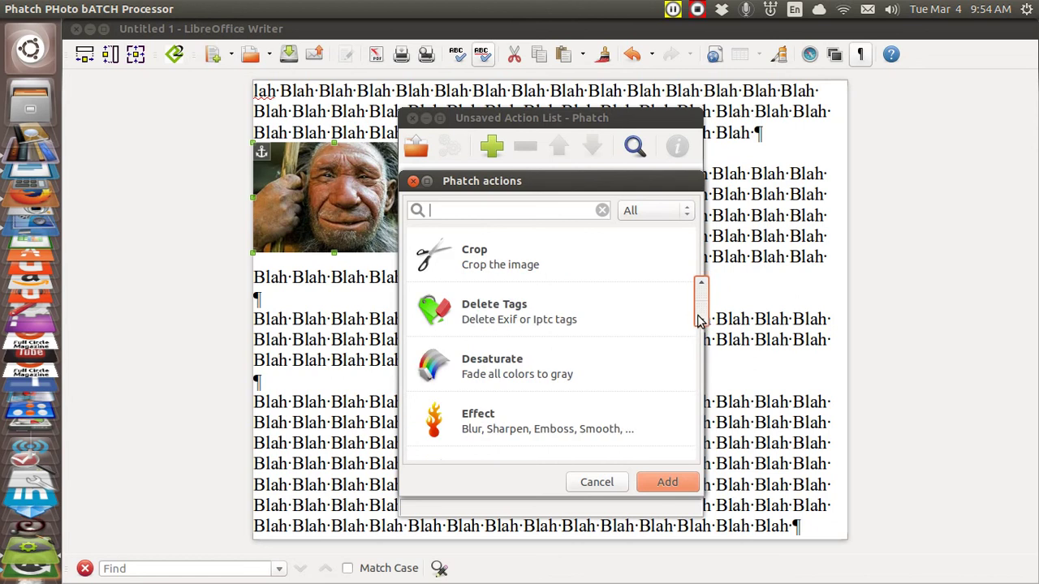
left_click_drag(700, 320, 701, 336)
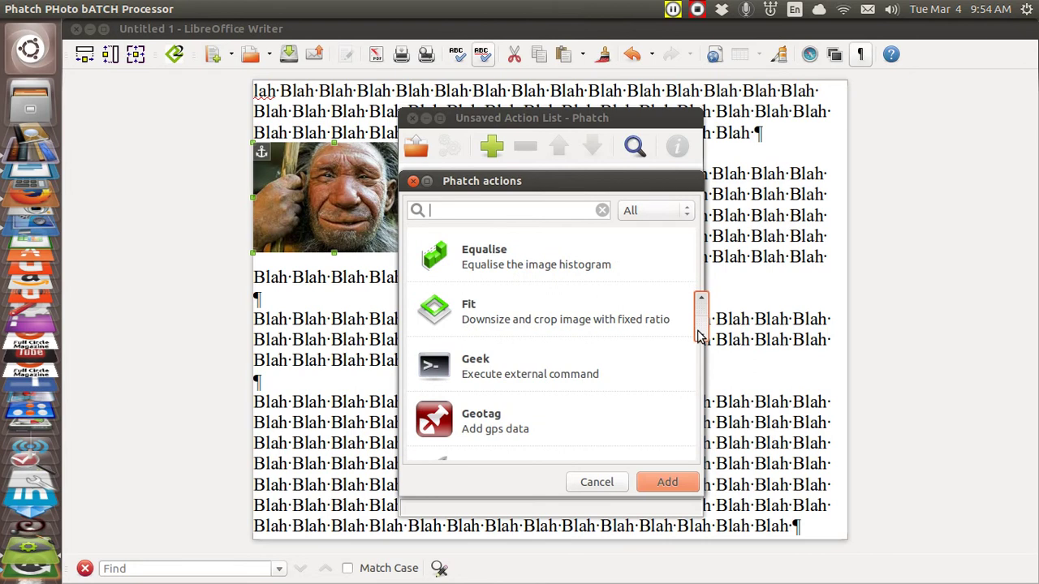
Add the Scale action from the size category to the action list
left_click(688, 212)
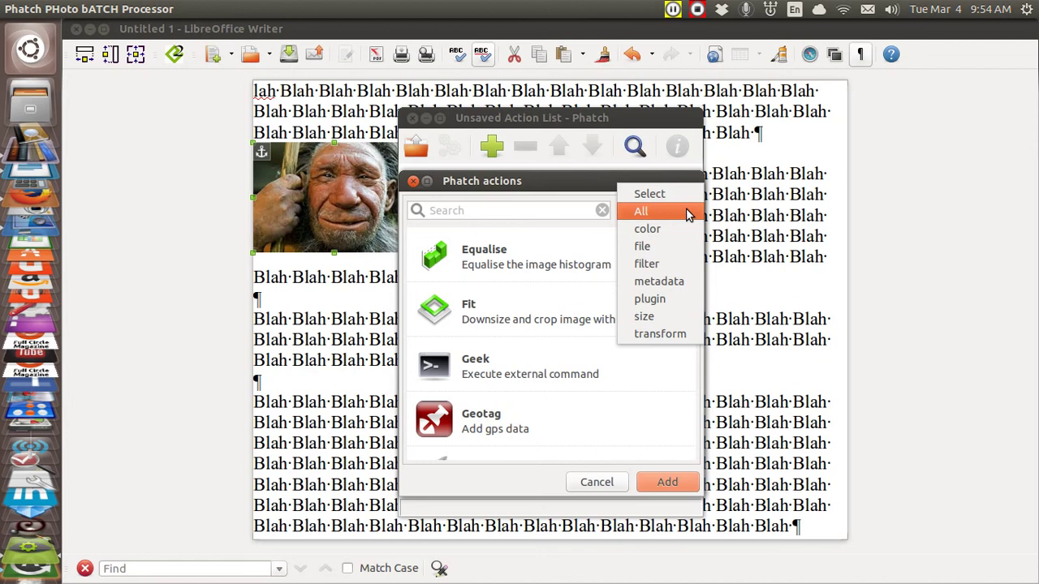
left_click(679, 316)
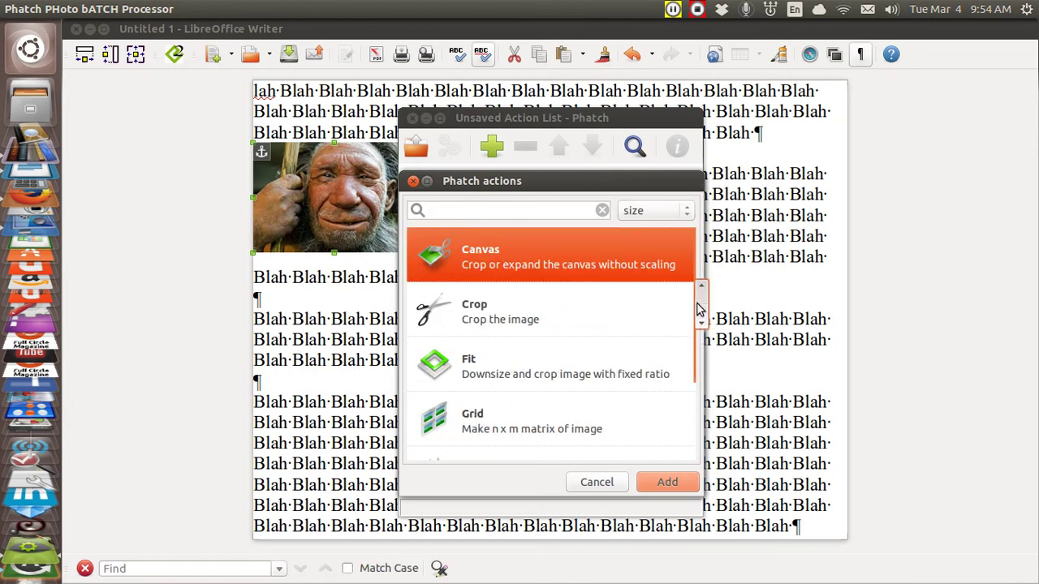
left_click_drag(703, 322, 701, 391)
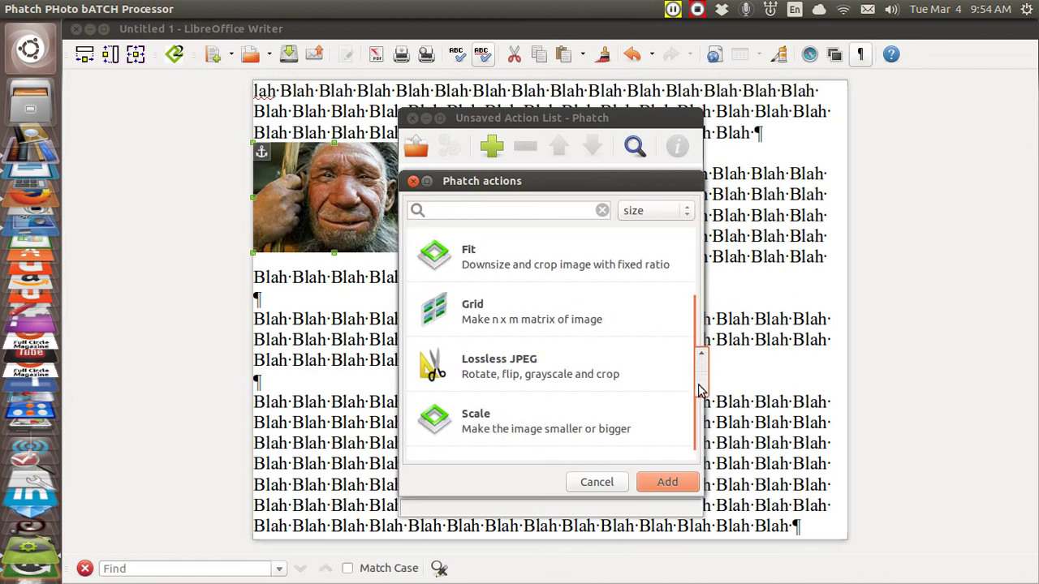
double_click(545, 424)
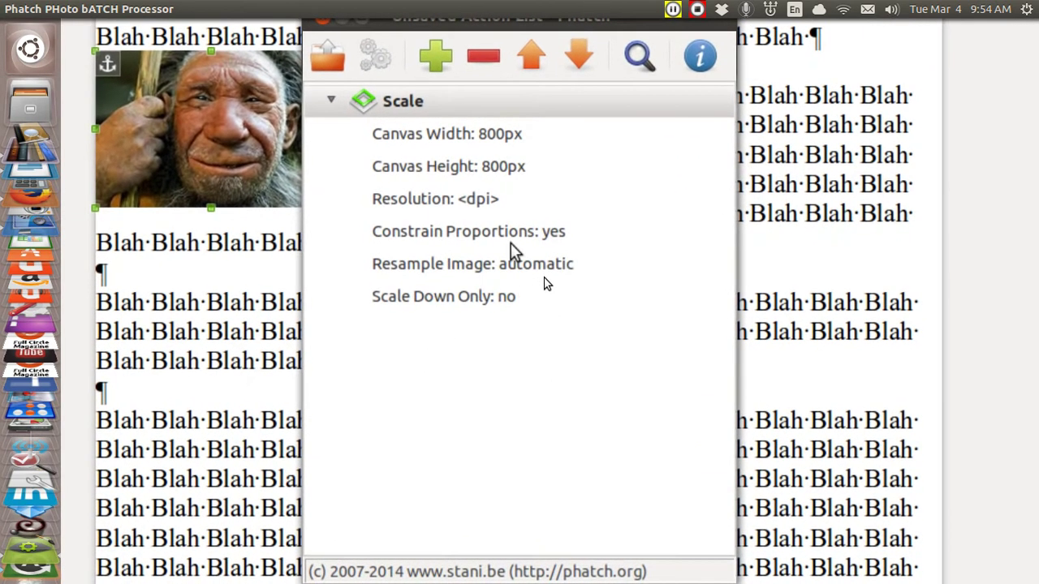
Set the Scale action's canvas width to 4 inch
left_click(500, 142)
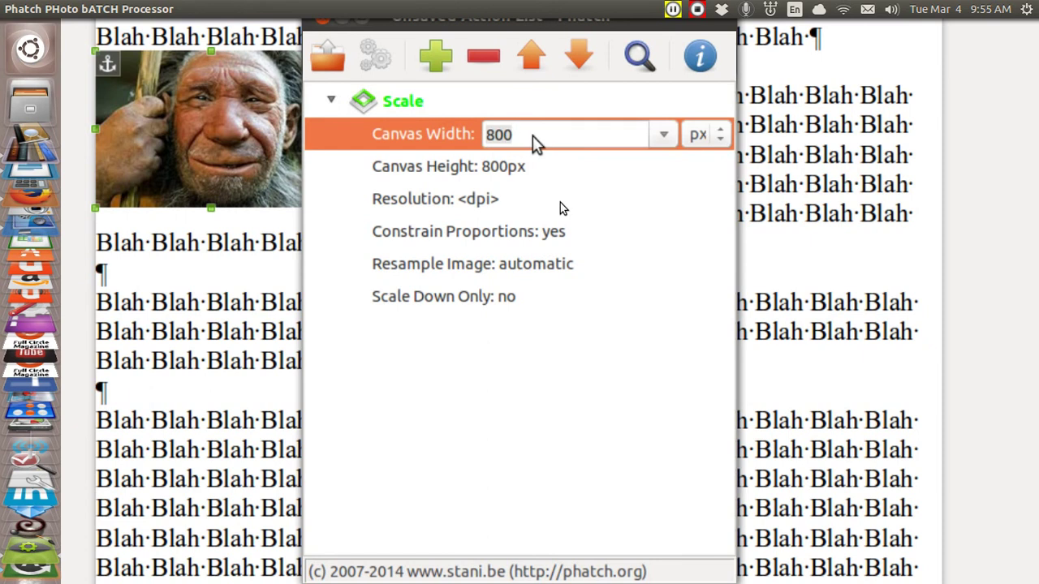
left_click(513, 137)
key("BackSpace")
key("BackSpace")
key("BackSpace")
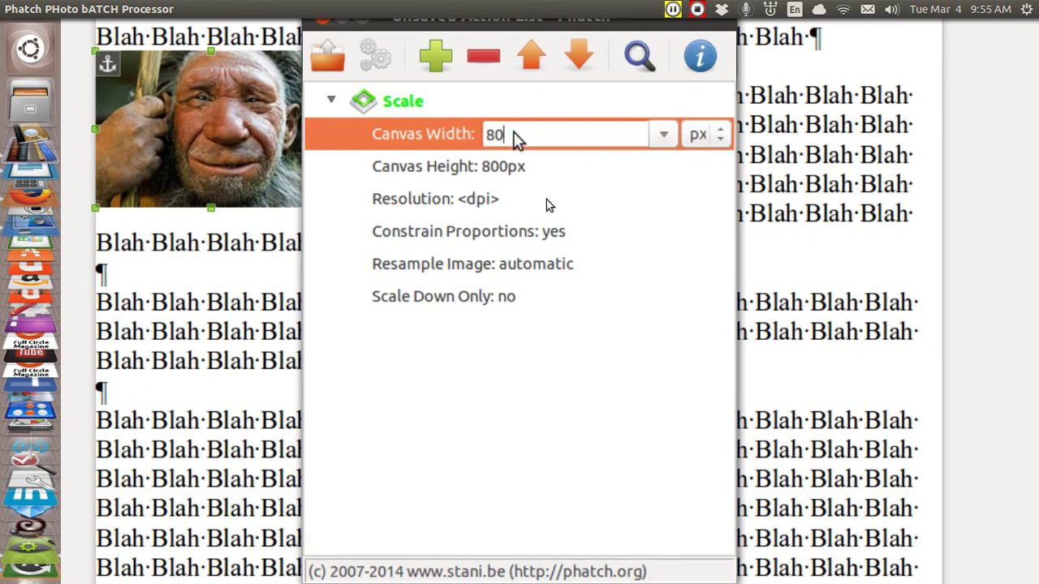
type("4")
left_click(722, 138)
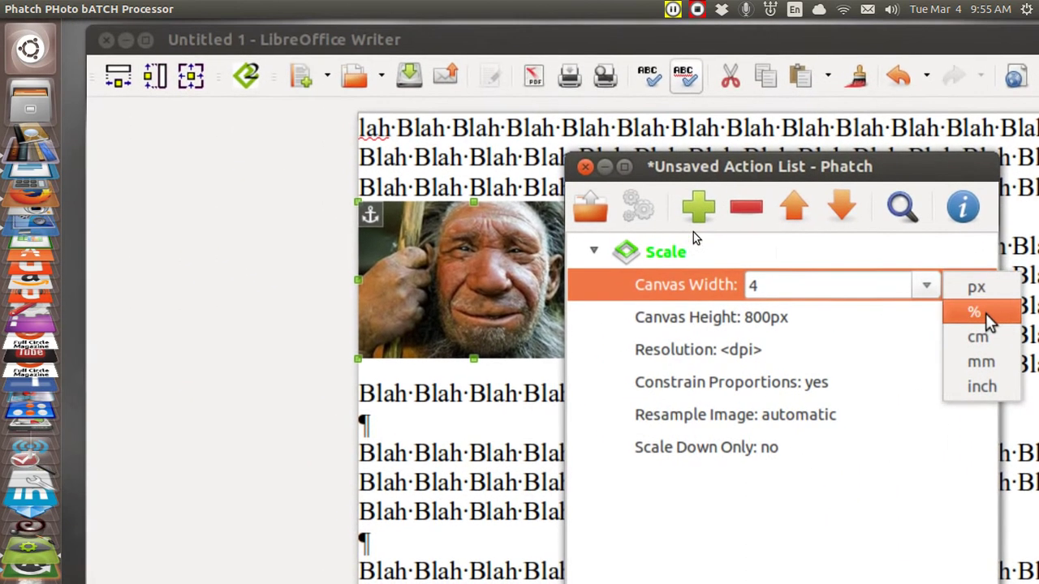
left_click(981, 386)
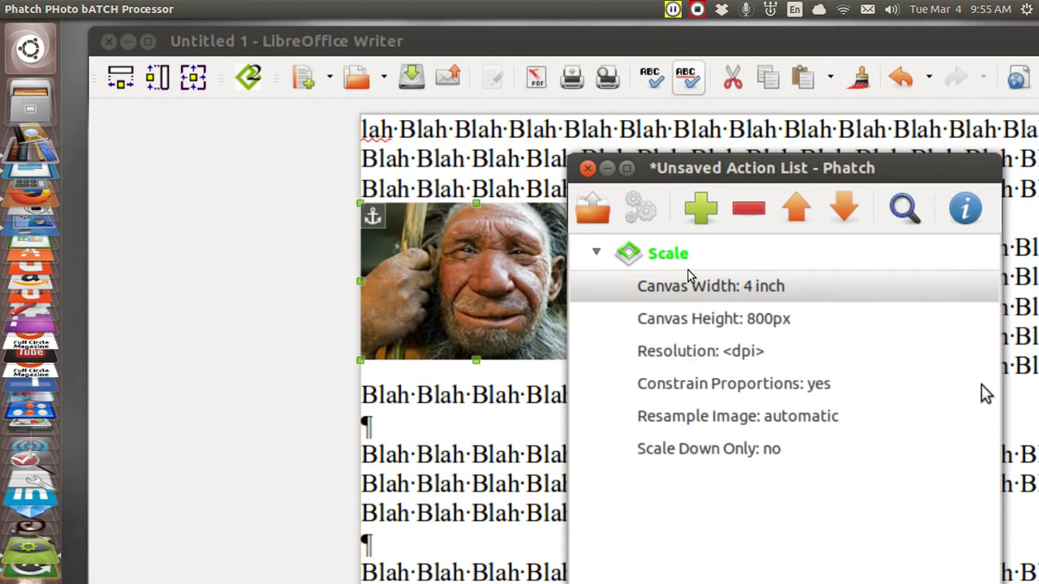
Set the Scale action's canvas height to 100000 %
left_click(769, 323)
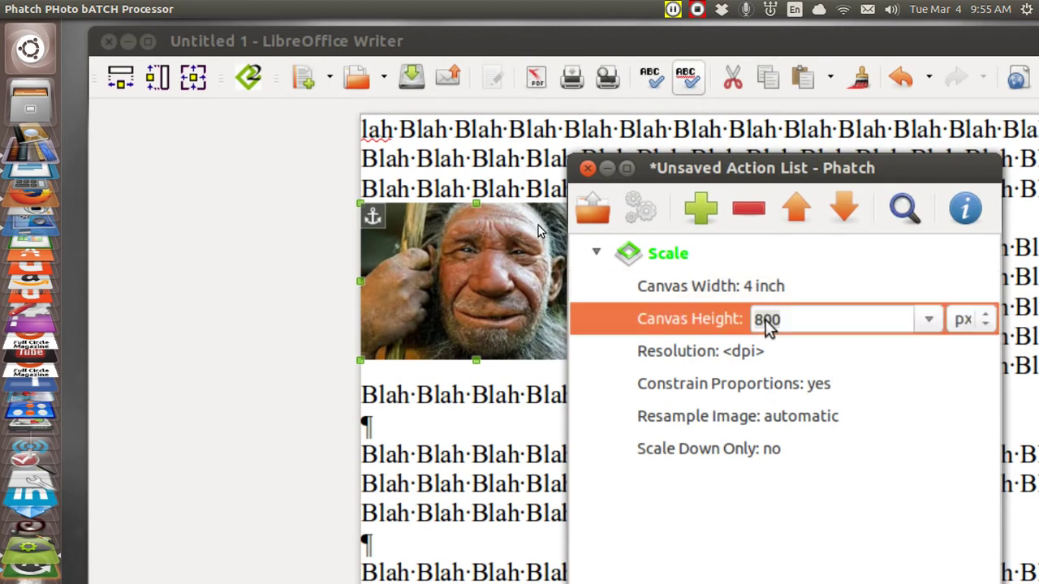
left_click(795, 320)
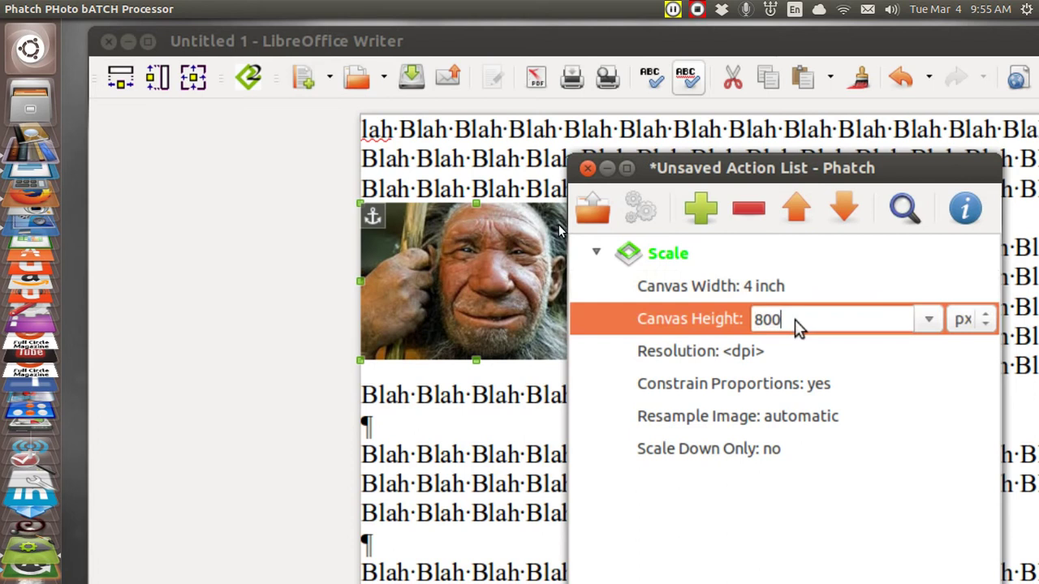
key("BackSpace")
key("BackSpace")
key("BackSpace")
type("100000")
left_click(982, 320)
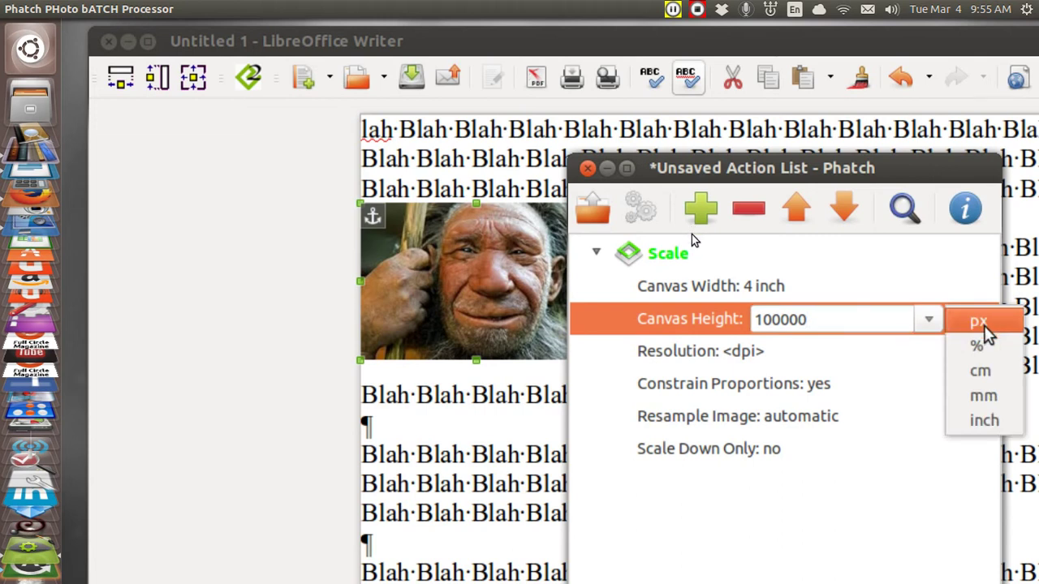
left_click(982, 347)
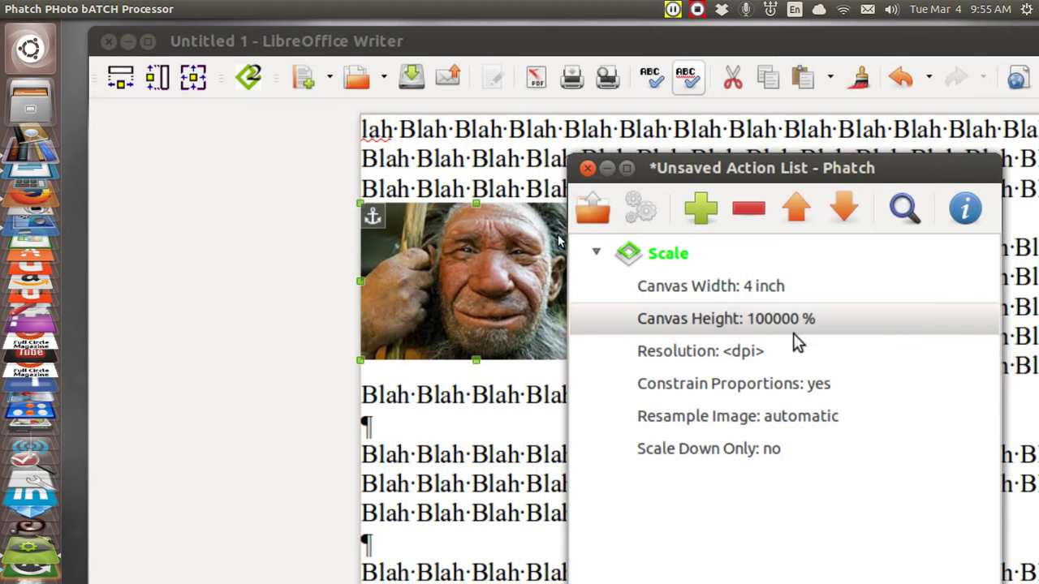
Set the Scale action's resolution to 300
left_click(752, 352)
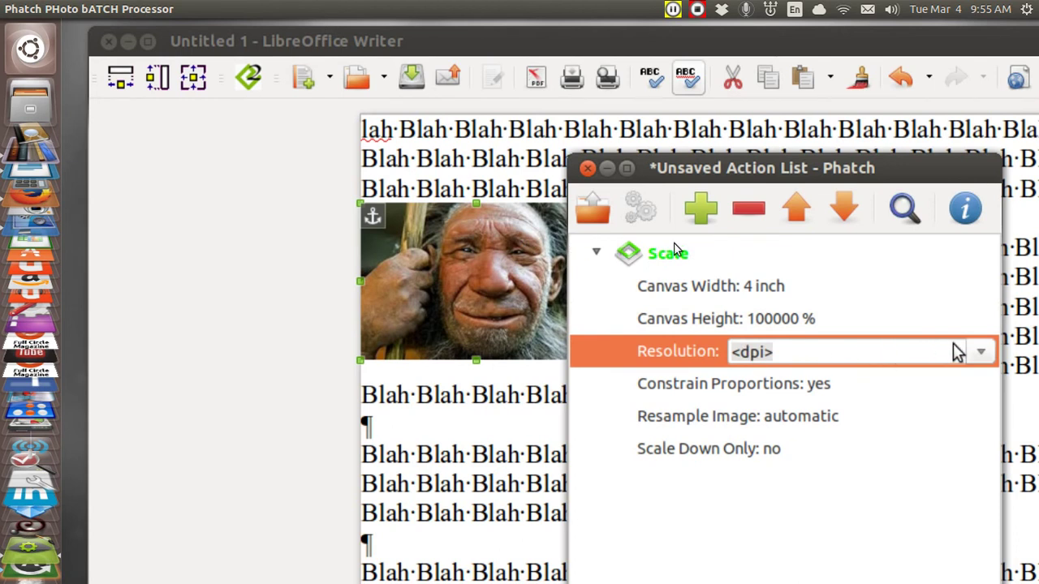
left_click(982, 357)
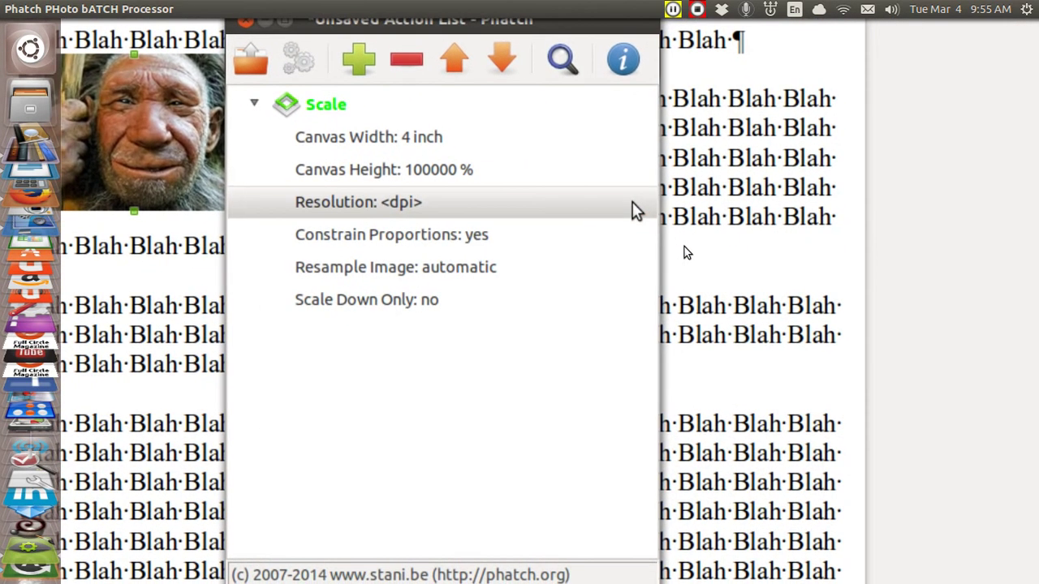
left_click(628, 202)
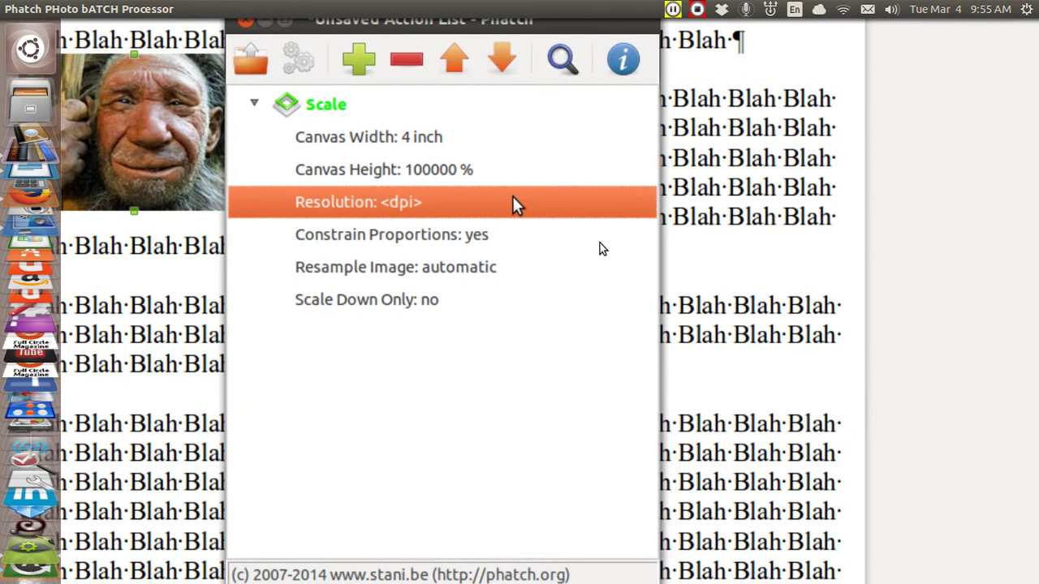
left_click(397, 203)
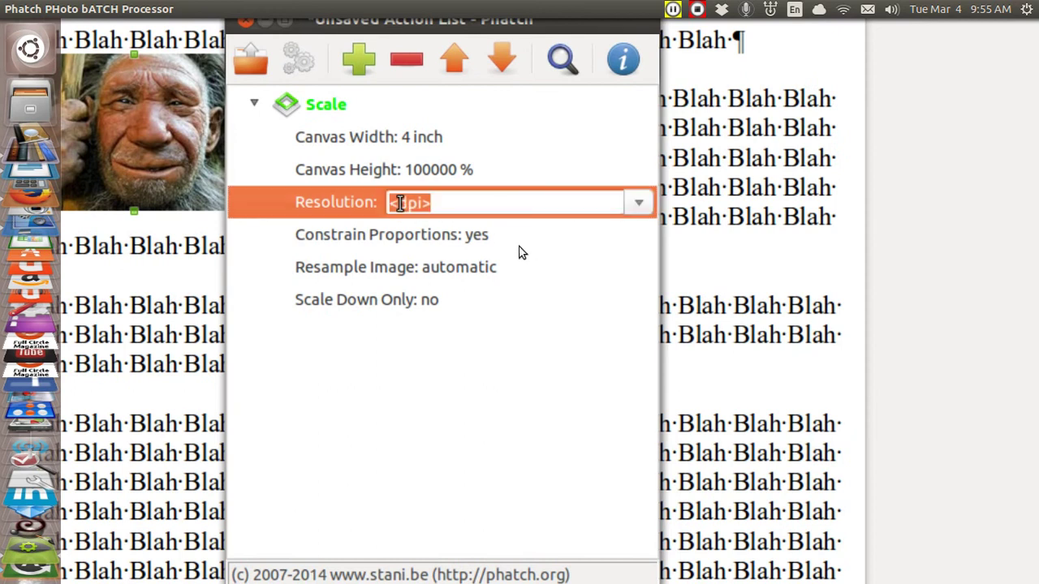
left_click(641, 204)
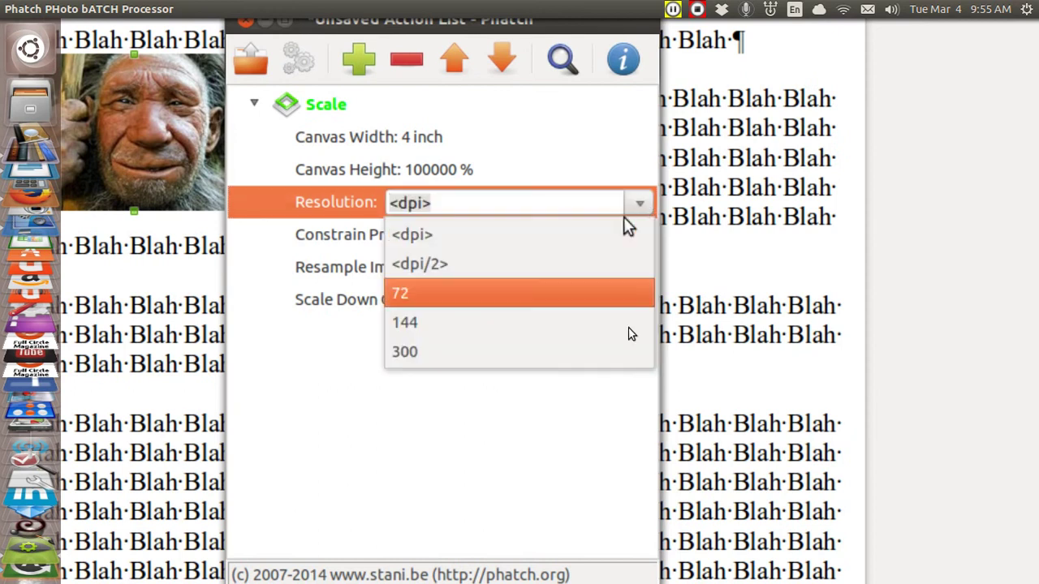
left_click(495, 352)
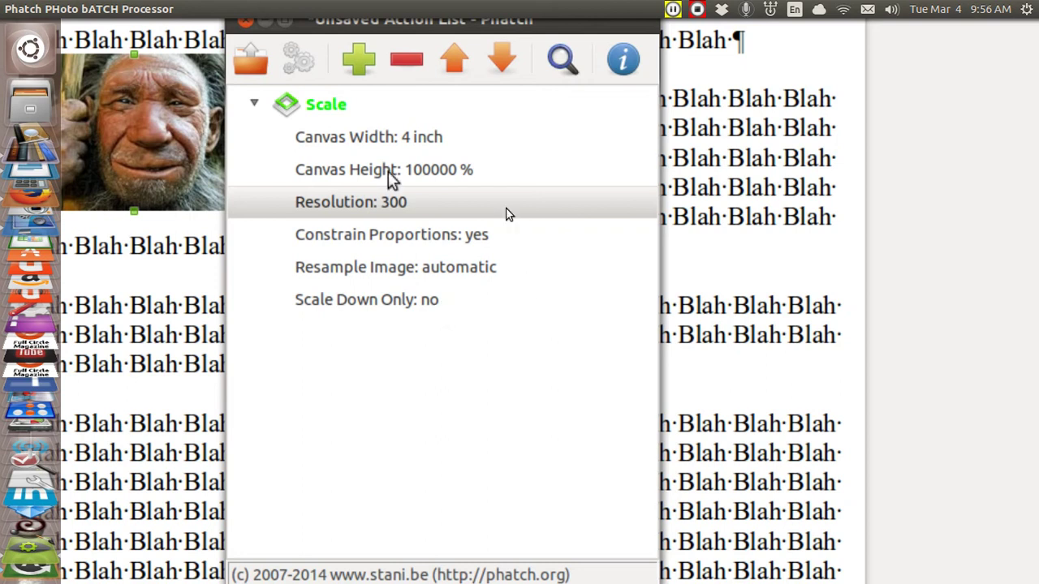
Execute the action list and accept the addition of a Save action at its end
left_click(302, 64)
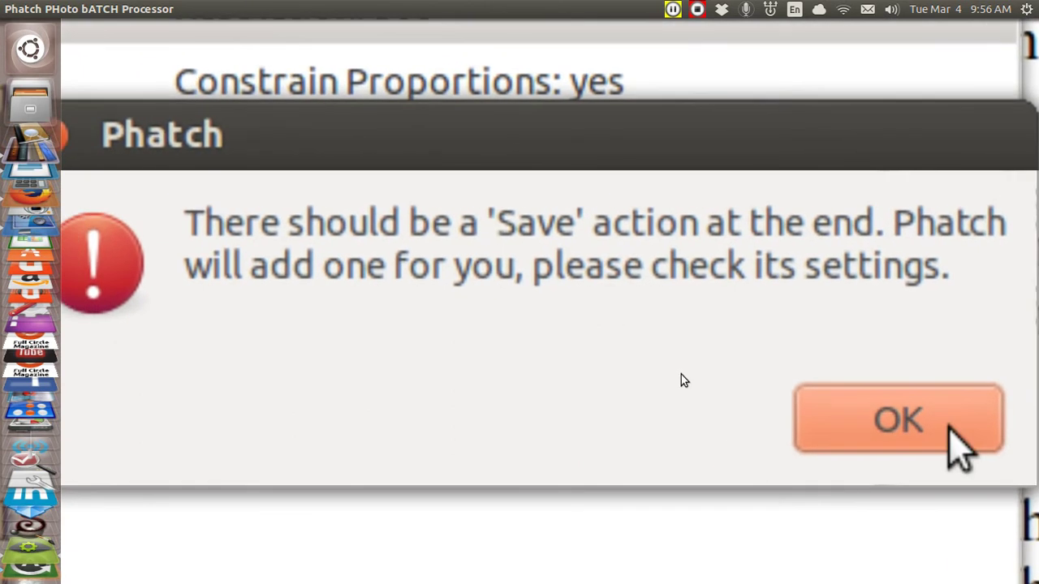
left_click(950, 423)
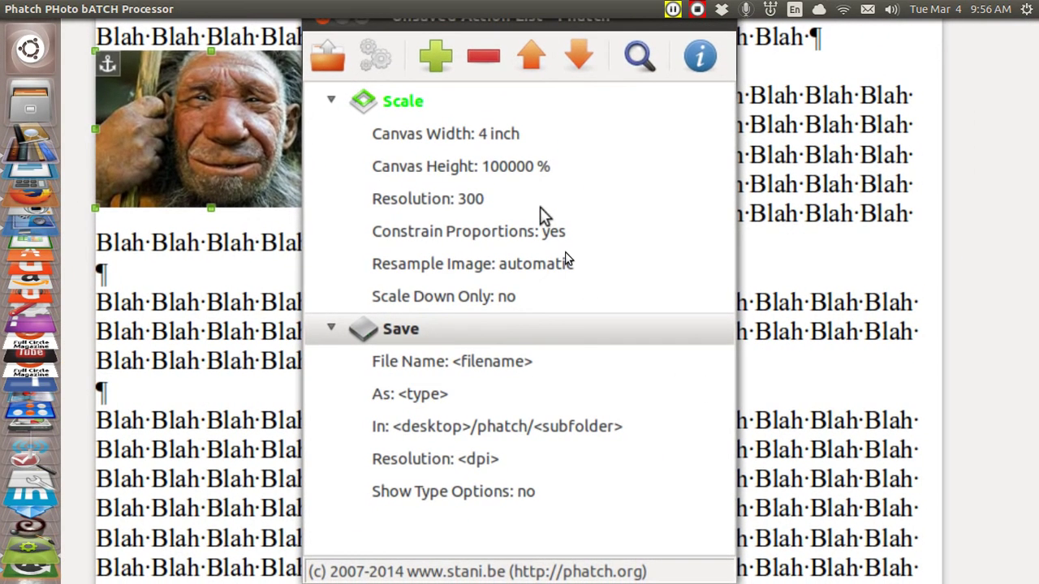
Move the Save action above the Scale action and return it to the end of the action list
left_click(532, 64)
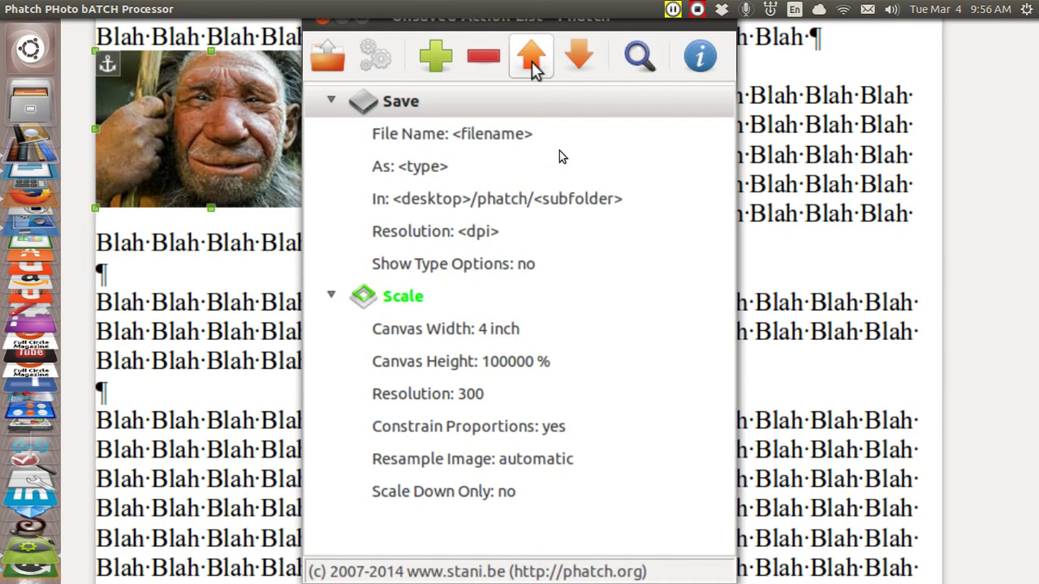
left_click(579, 58)
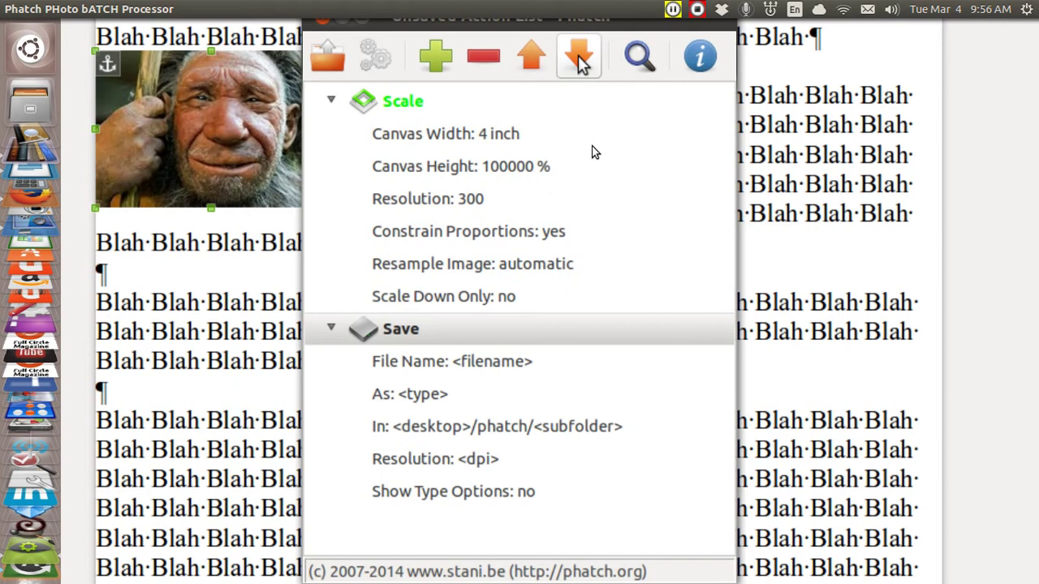
Batch-process the images in the Desktop folder t with the Scale and Save action list, and dismiss the completion dialog
left_click(371, 60)
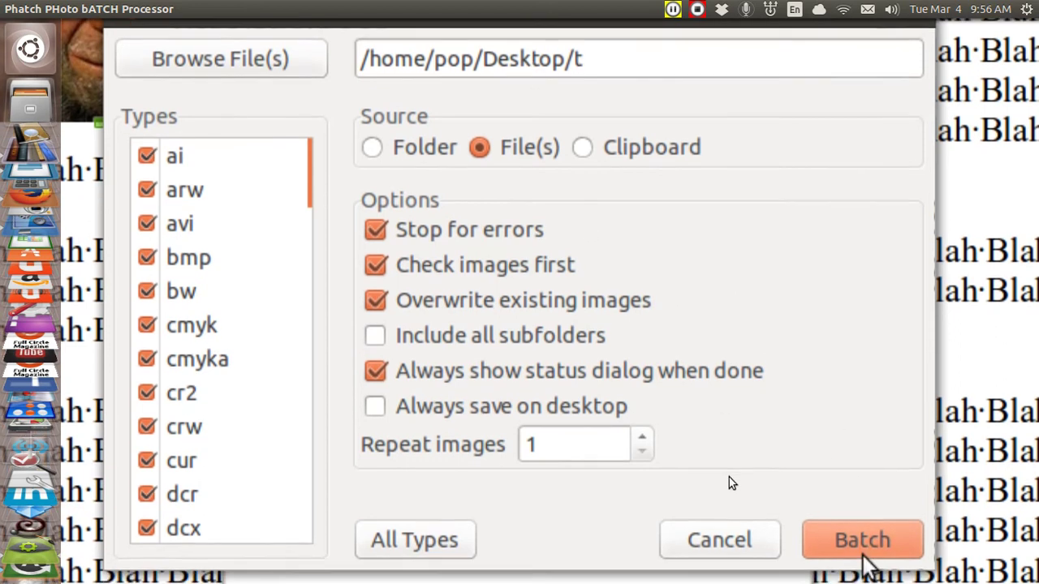
left_click(862, 542)
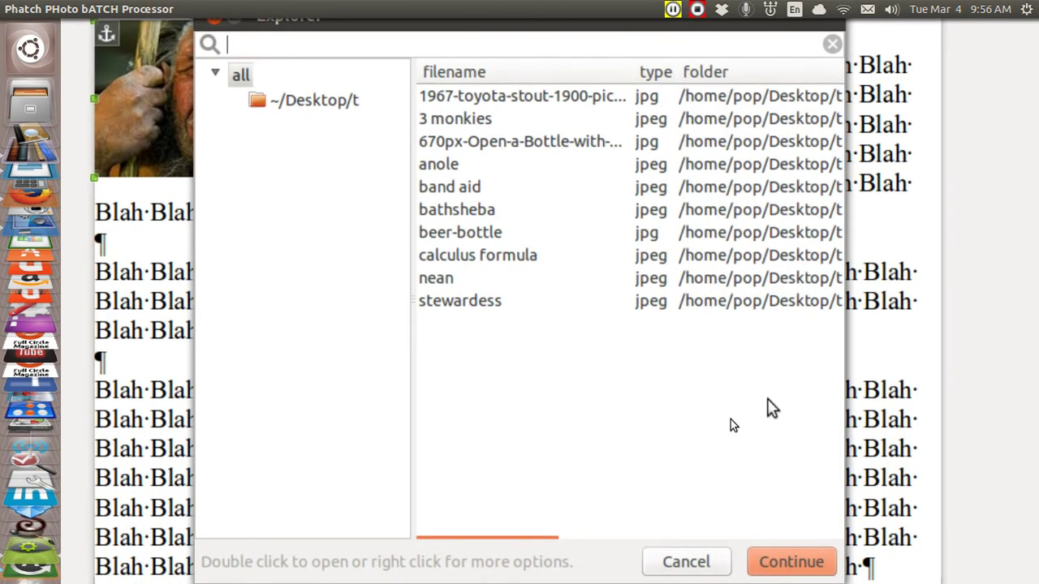
left_click(789, 562)
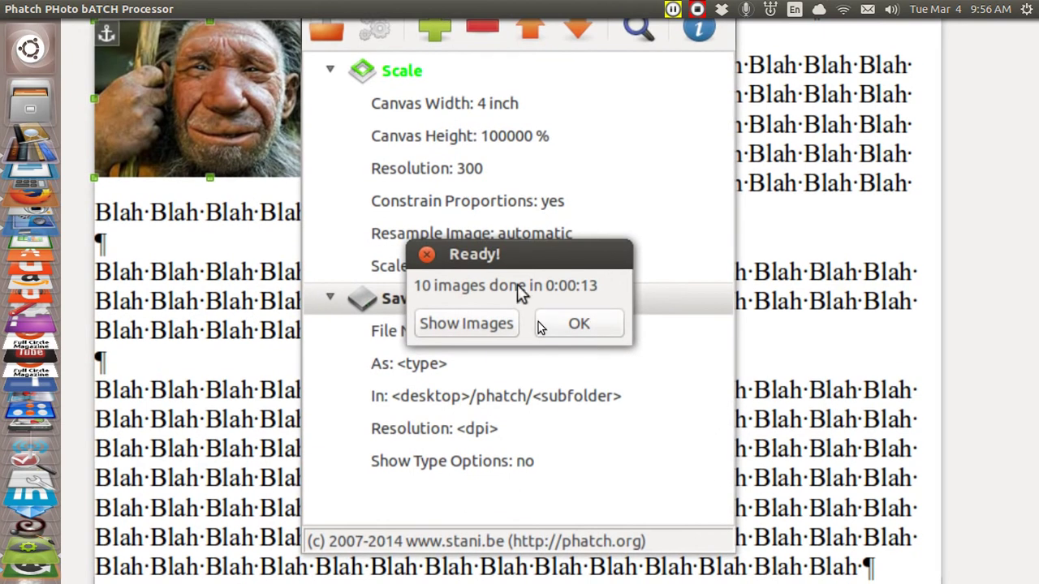
key("Return")
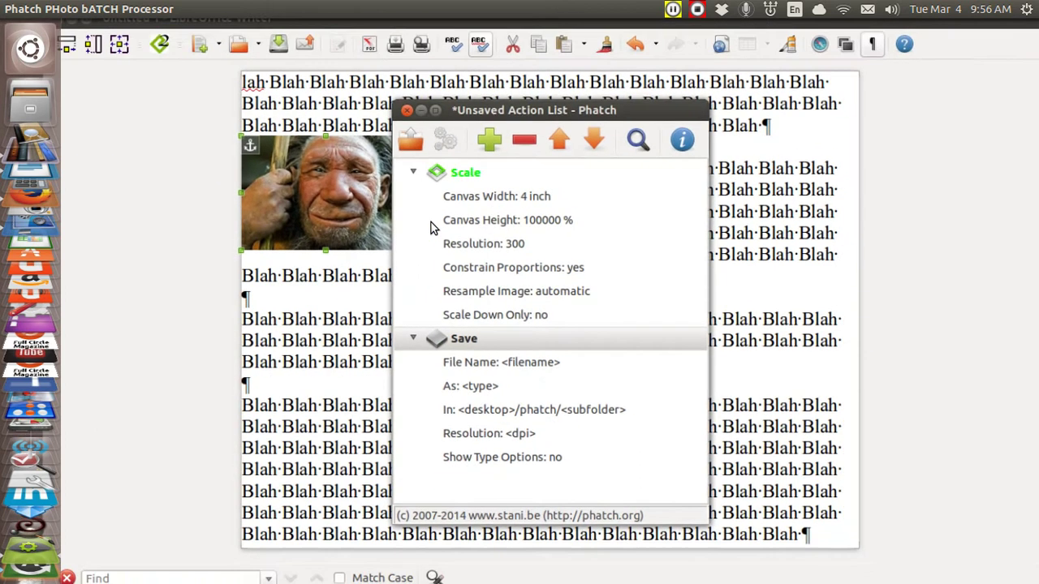
Minimize the Phatch and Writer windows and open the phatch output folder on the desktop, reopening it to refresh its contents
left_click(428, 122)
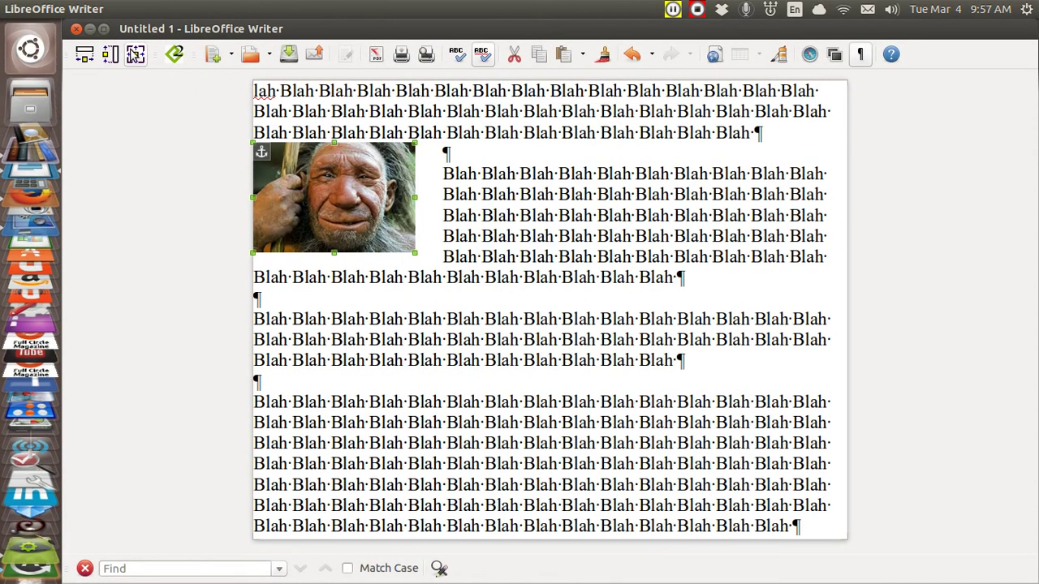
left_click(89, 30)
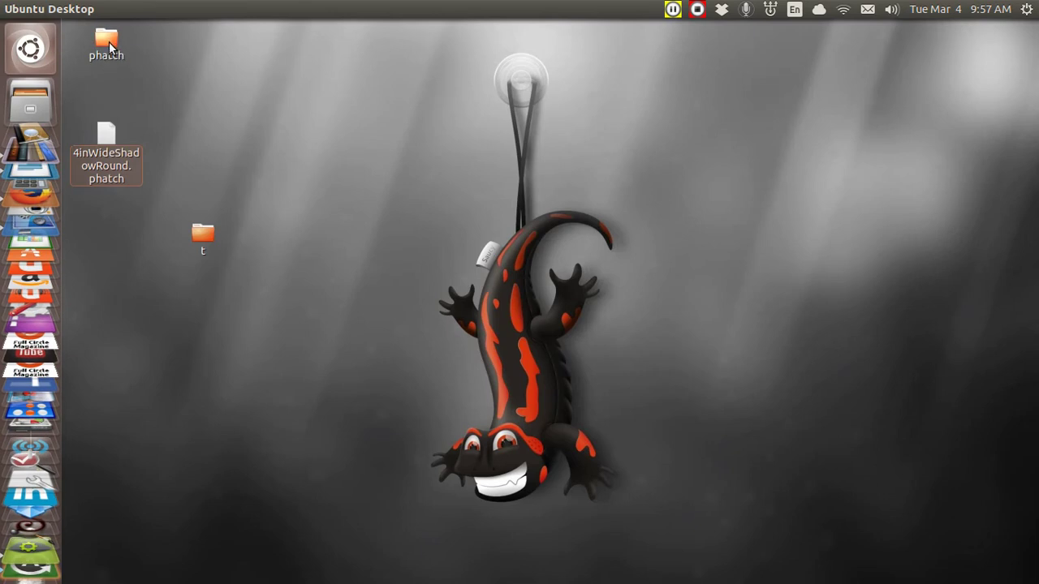
left_click(110, 47)
double_click(109, 47)
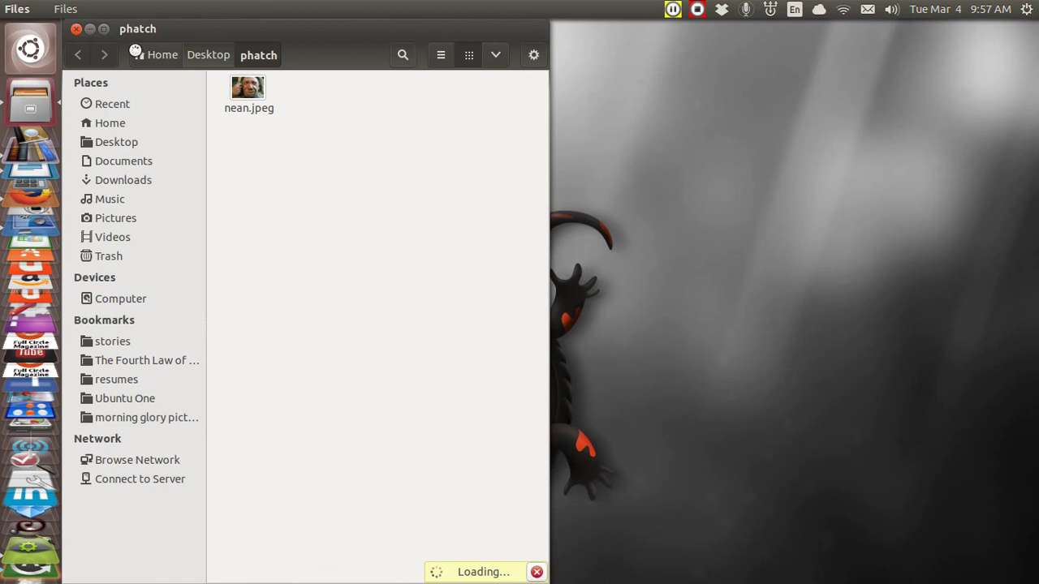
left_click(74, 29)
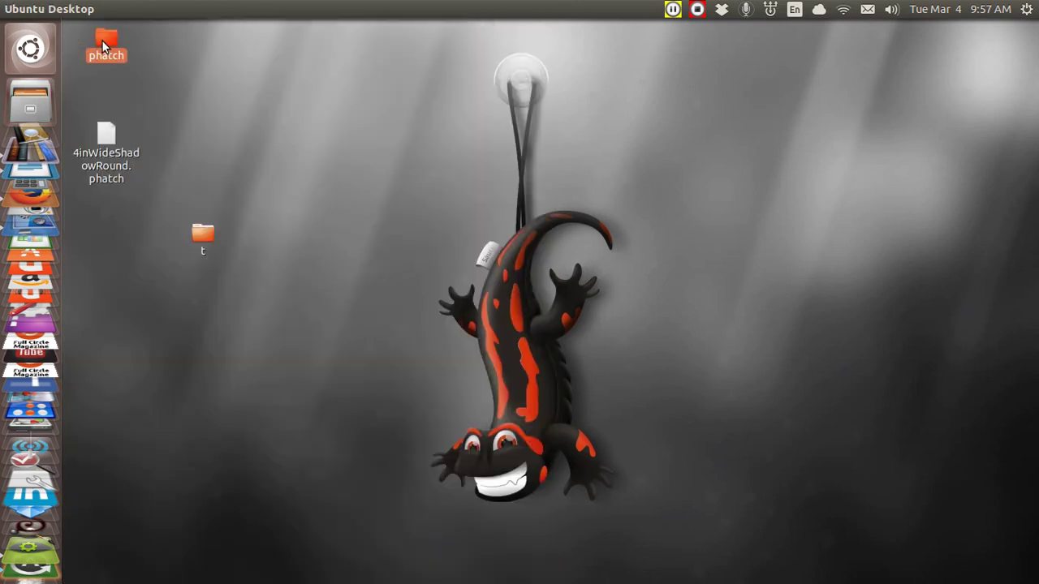
double_click(101, 39)
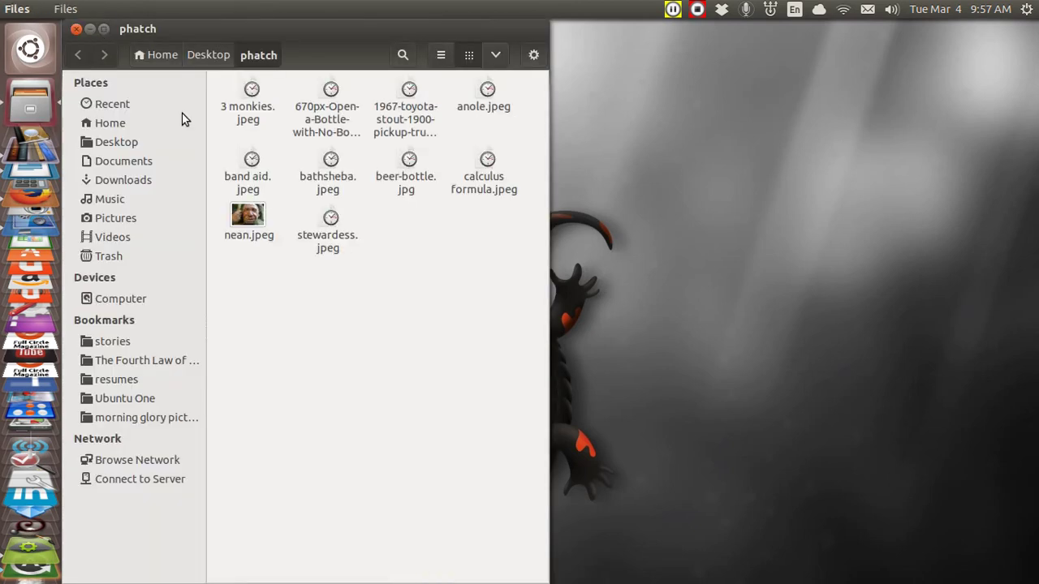
Examine the rescaled images in Image Viewer from 3 monkies.jpeg through calculus formula.jpeg, and close the viewer and the folder
left_click(250, 97)
double_click(249, 97)
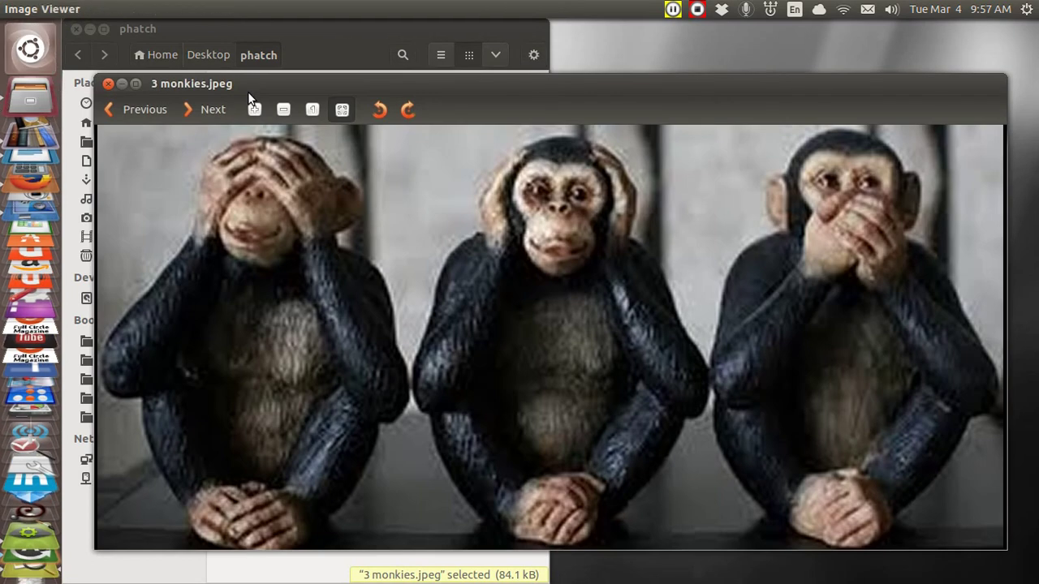
key("Right")
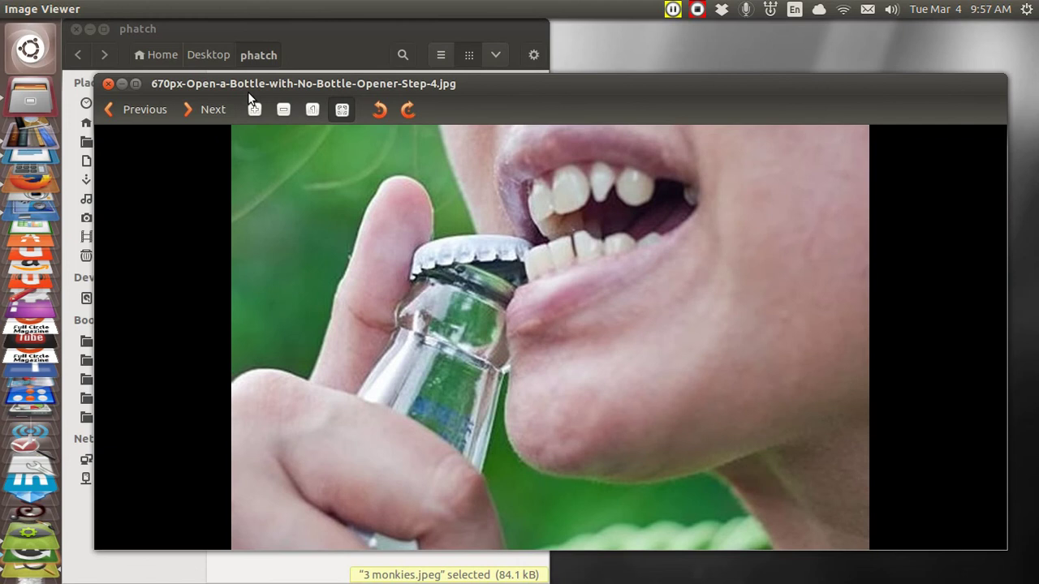
key("Right")
key("Right")
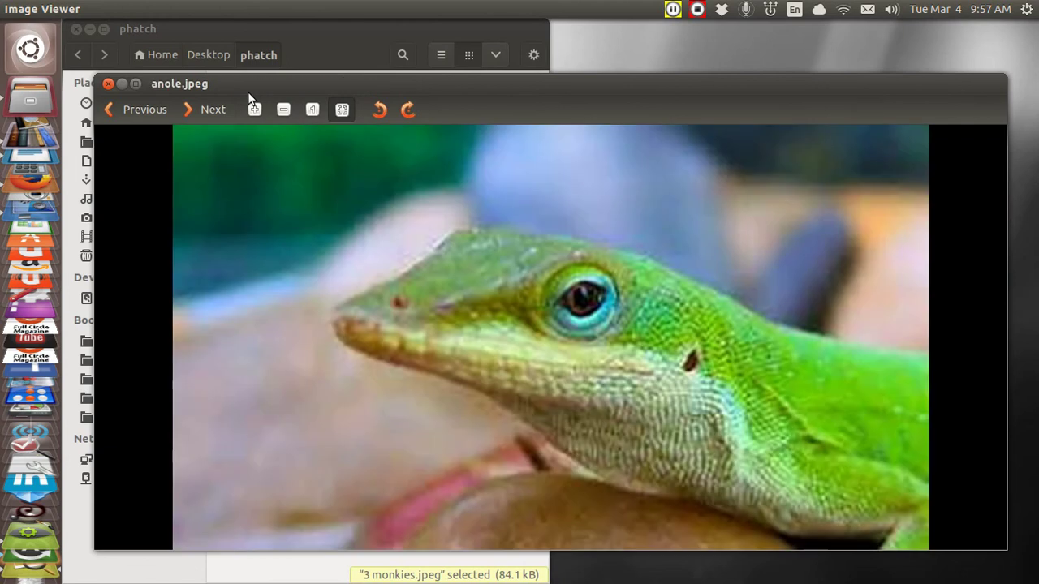
key("Right")
key("Right")
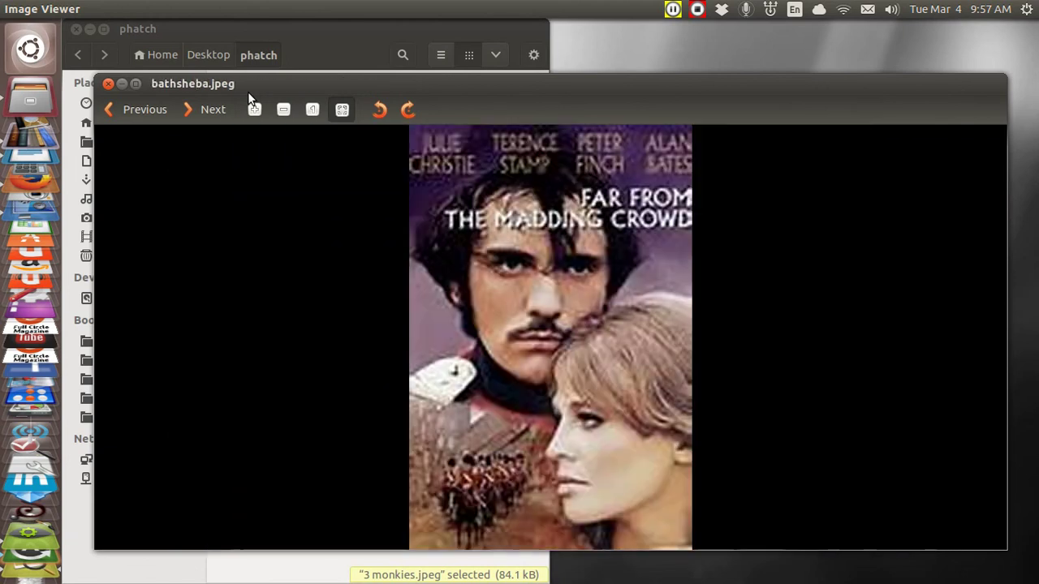
key("Right")
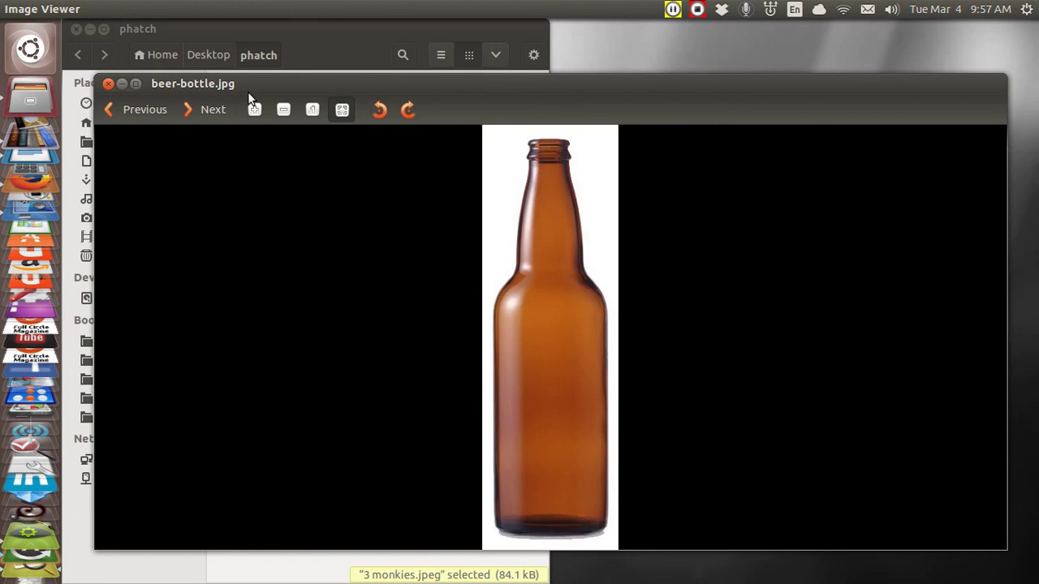
key("Right")
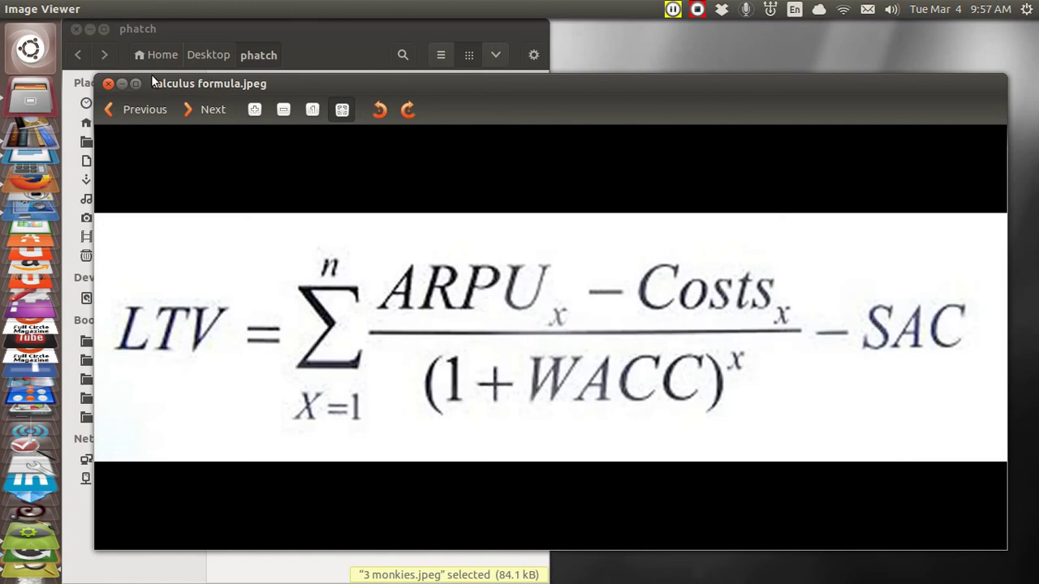
left_click(109, 84)
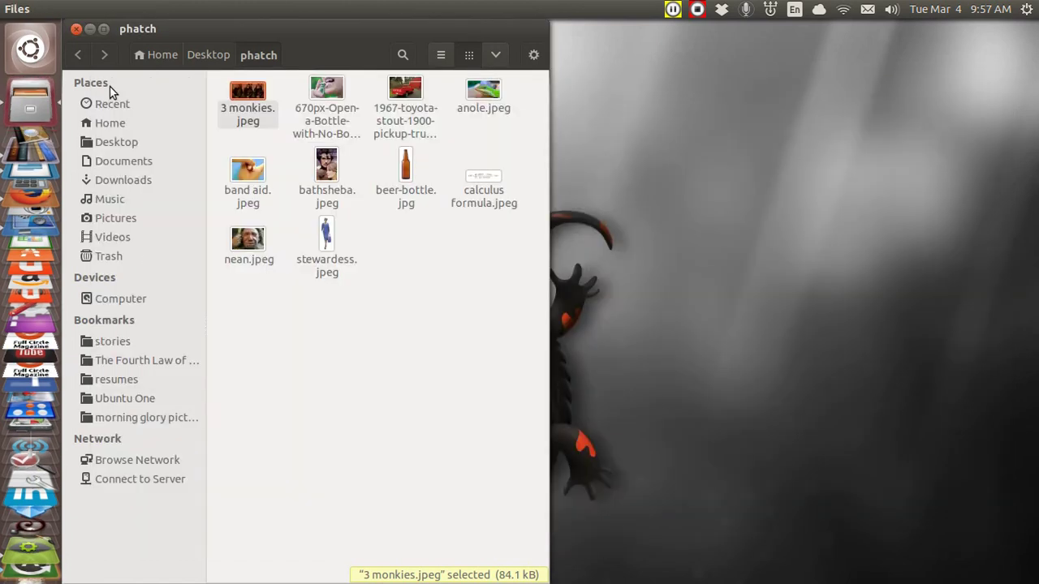
left_click(74, 30)
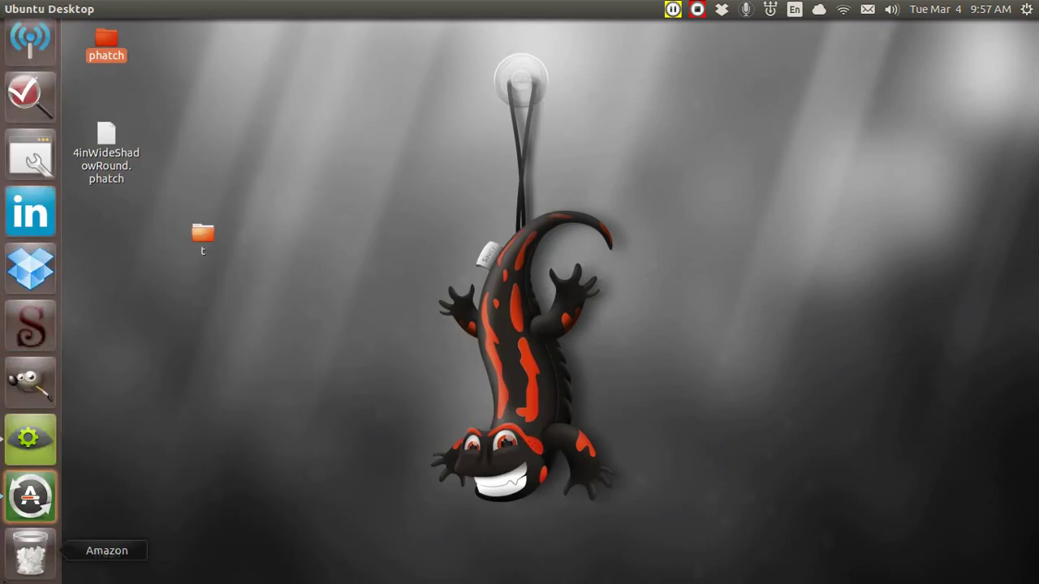
Switch back to Phatch and close the unsaved action list without saving its changes
left_click(20, 456)
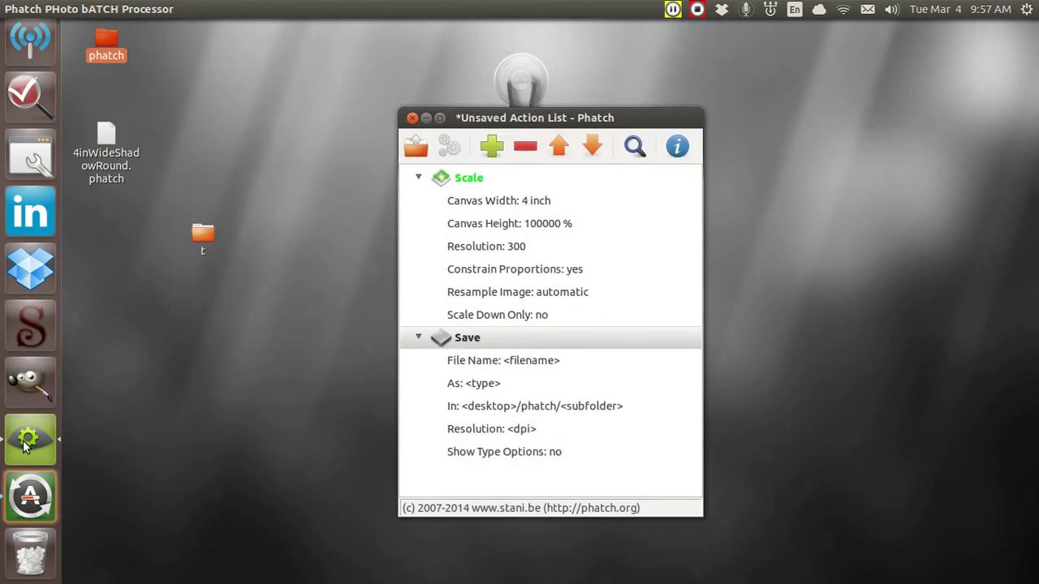
left_click(412, 118)
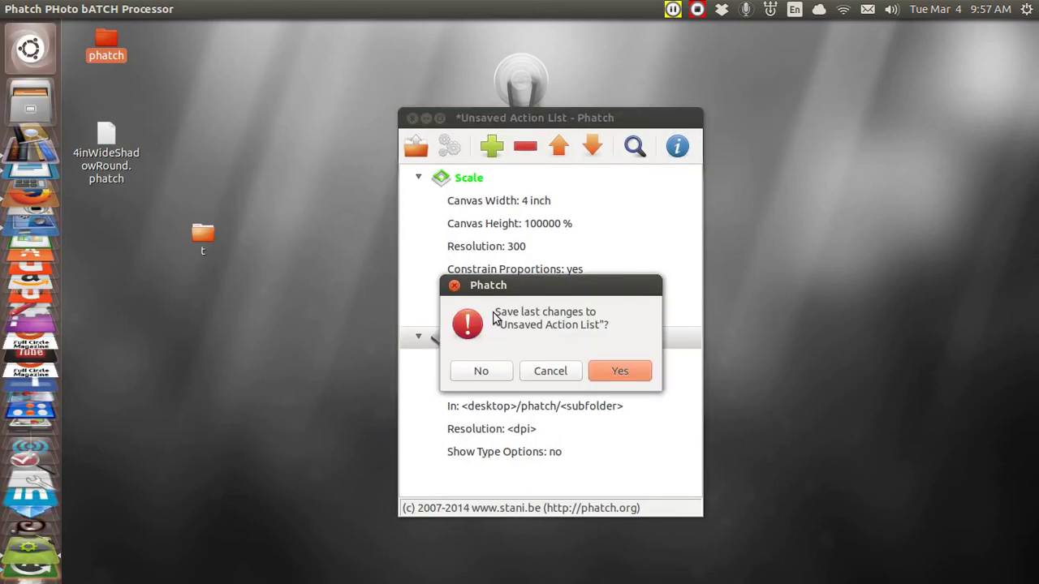
left_click(607, 373)
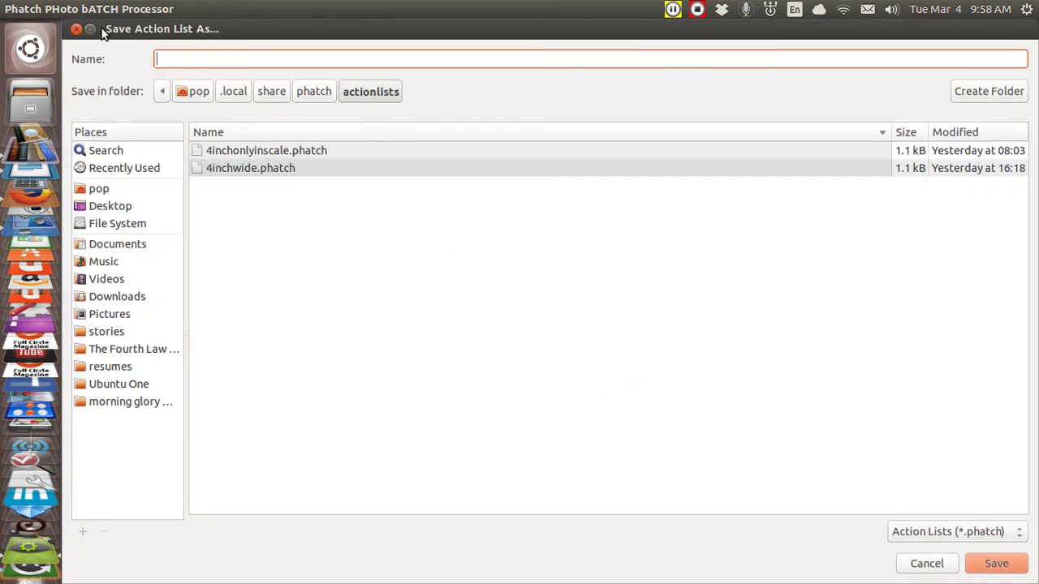
left_click(77, 29)
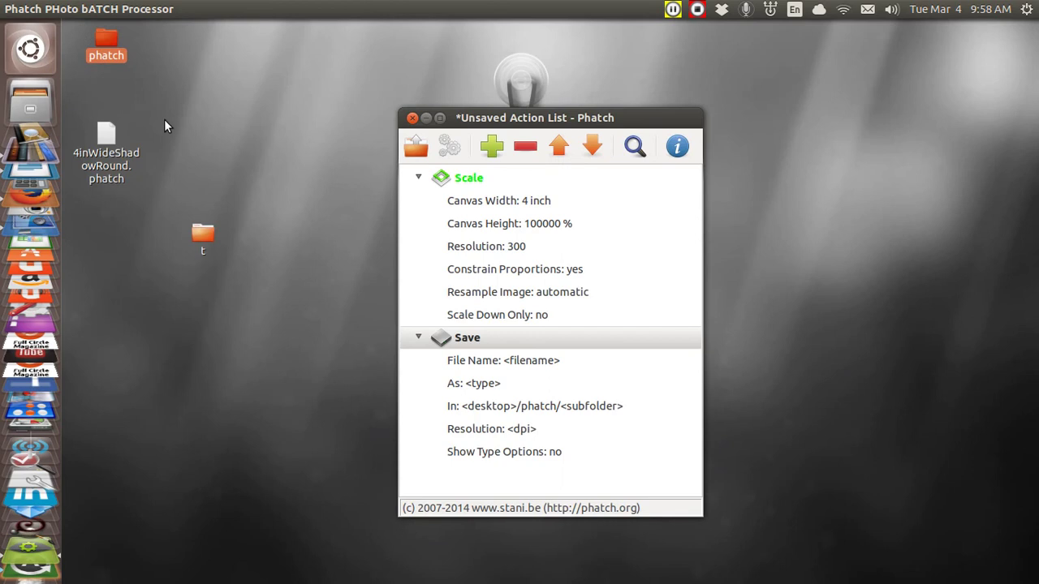
left_click(412, 119)
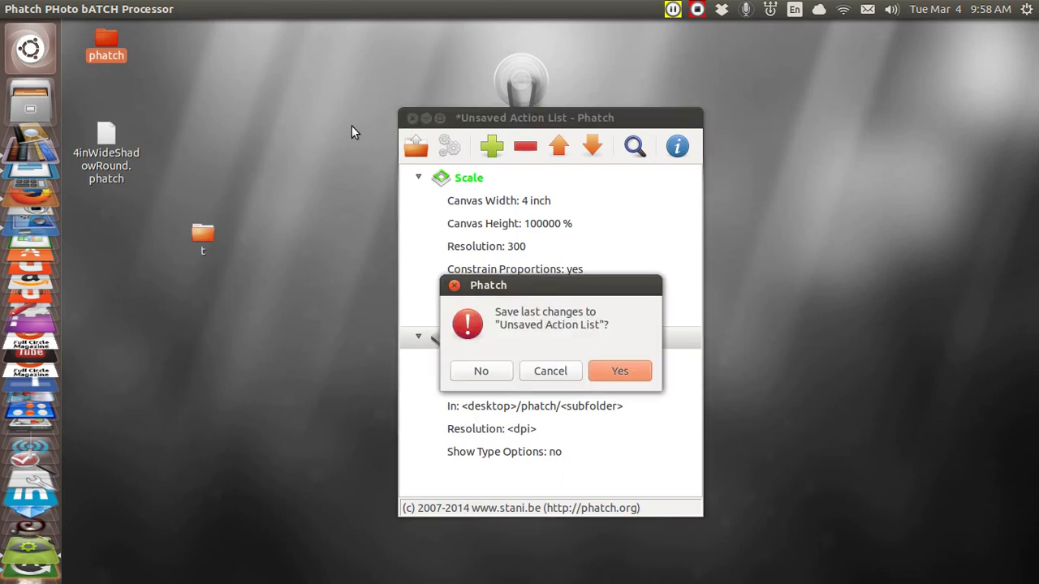
left_click(487, 371)
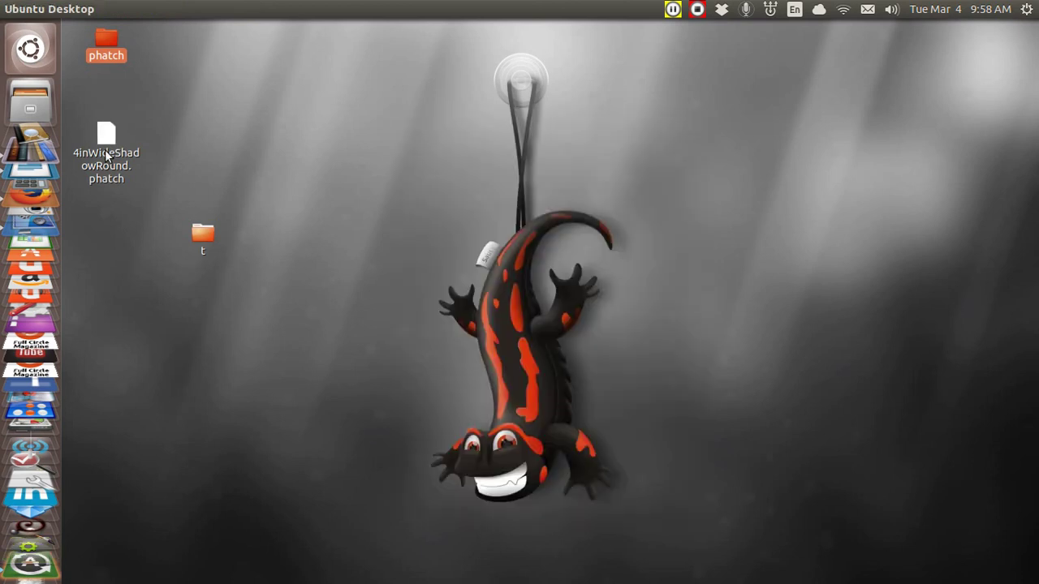
Open the action list 4inWideShadowRound.phatch from the desktop and review its actions from the beginning
double_click(105, 152)
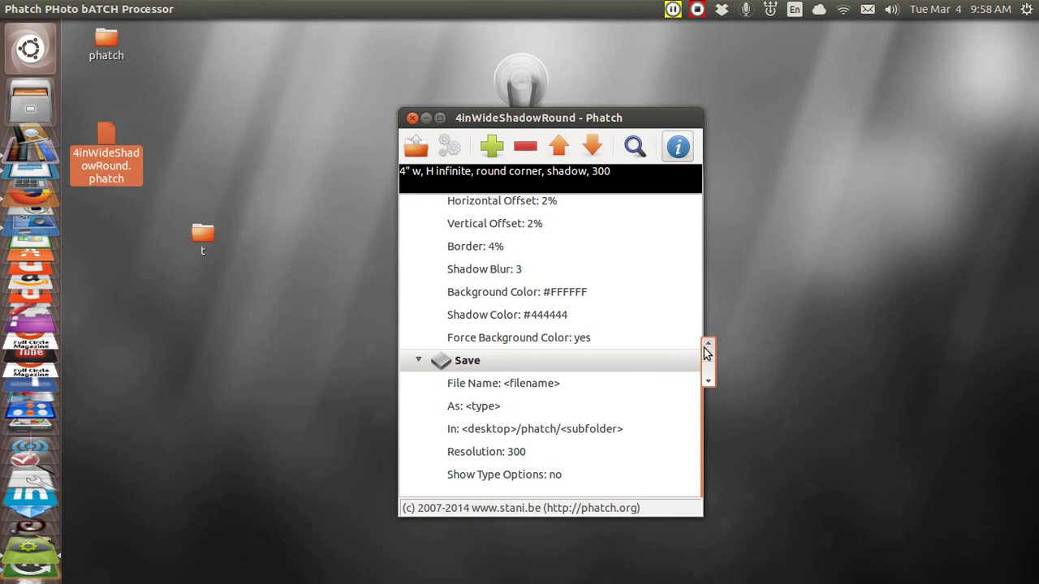
left_click_drag(708, 349, 713, 168)
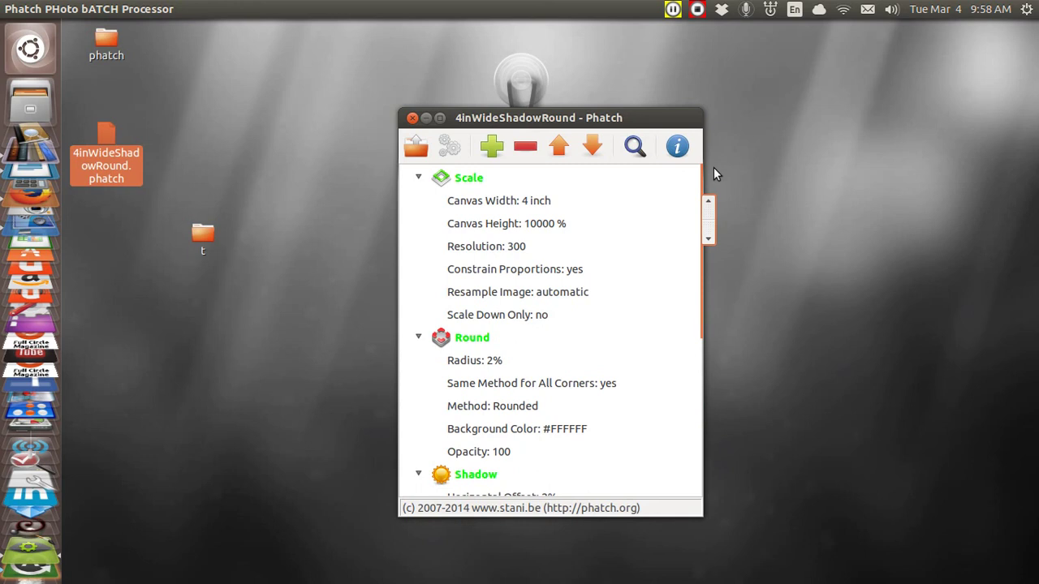
left_click_drag(713, 167, 702, 232)
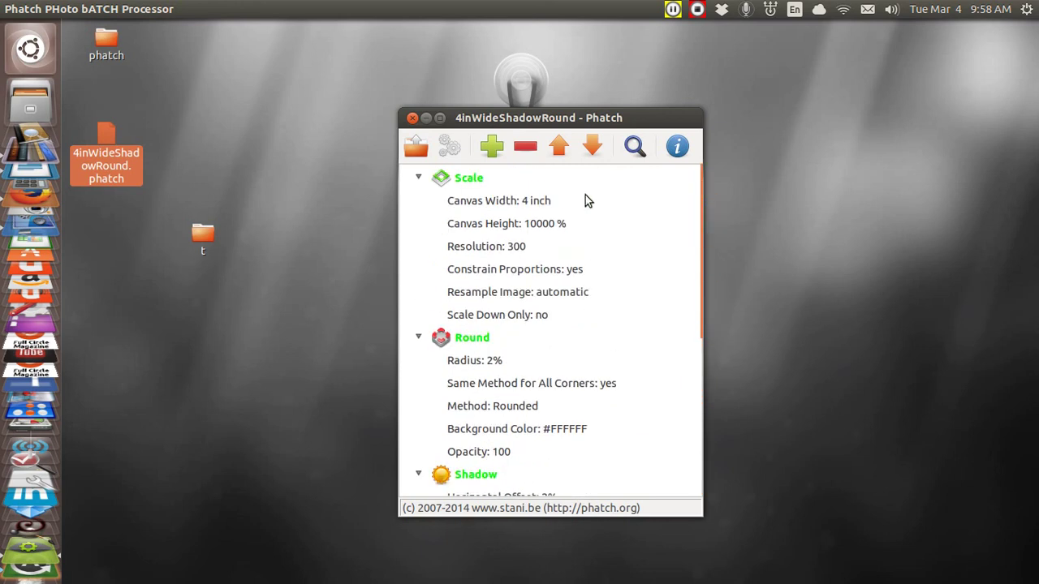
Set the Scale action's canvas width to 2 inch and keep the canvas height at 10000 %
left_click(522, 205)
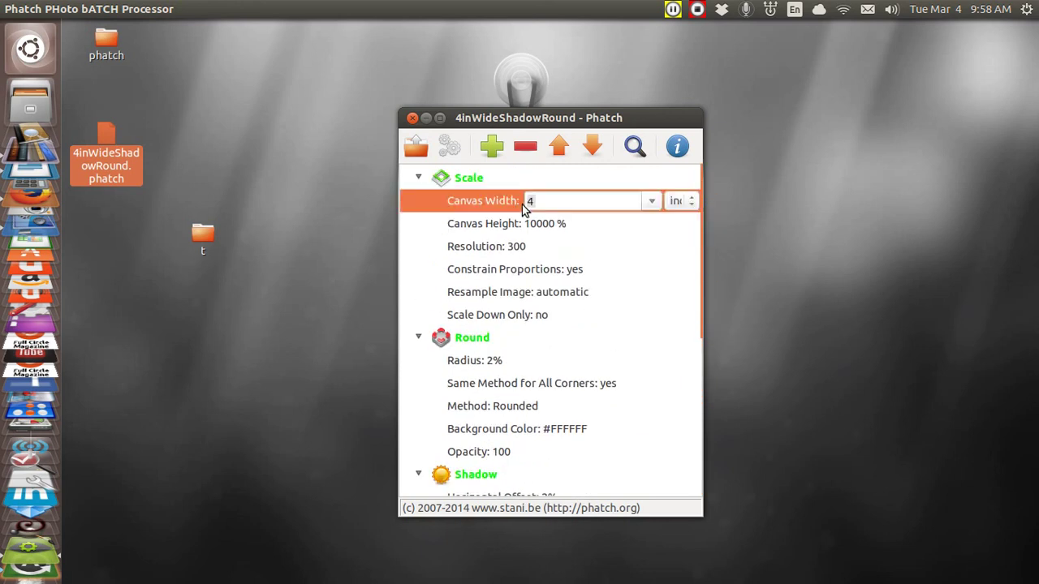
left_click(542, 205)
key("BackSpace")
type("2")
left_click(574, 227)
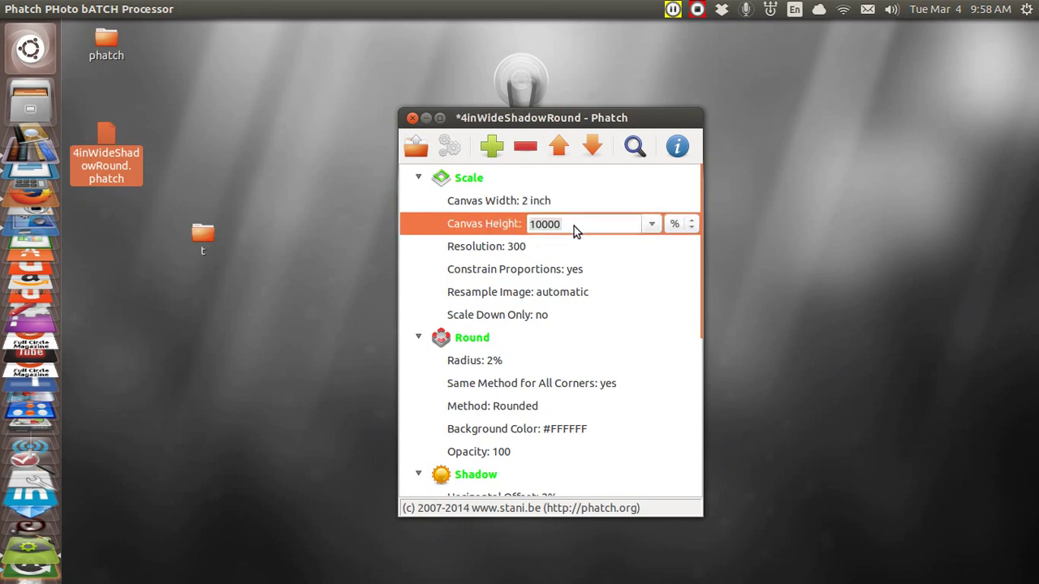
key("Return")
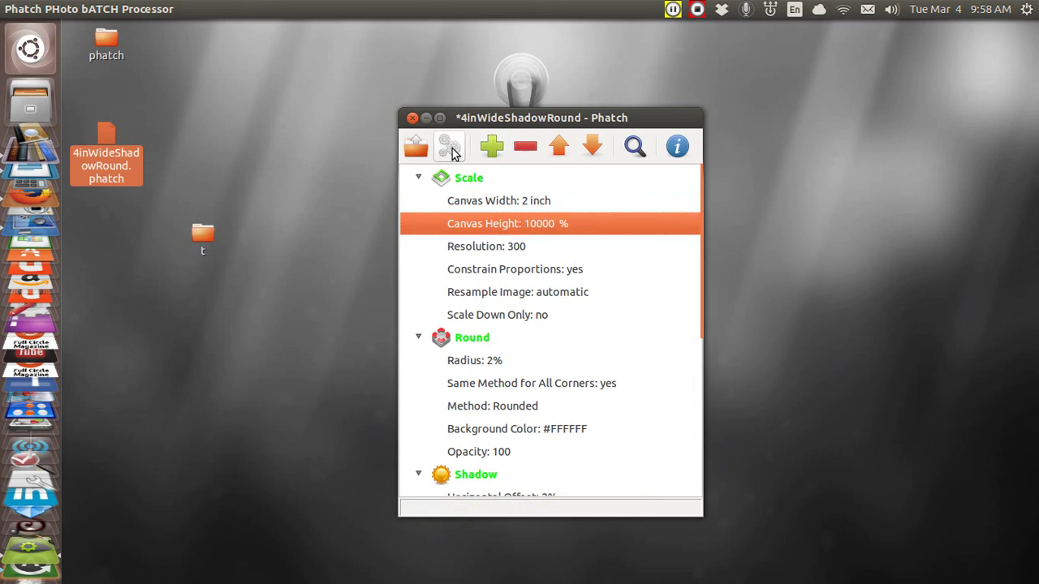
Execute the 4inWideShadowRound action list on the images in the Desktop folder t and close the completion dialog
left_click(450, 149)
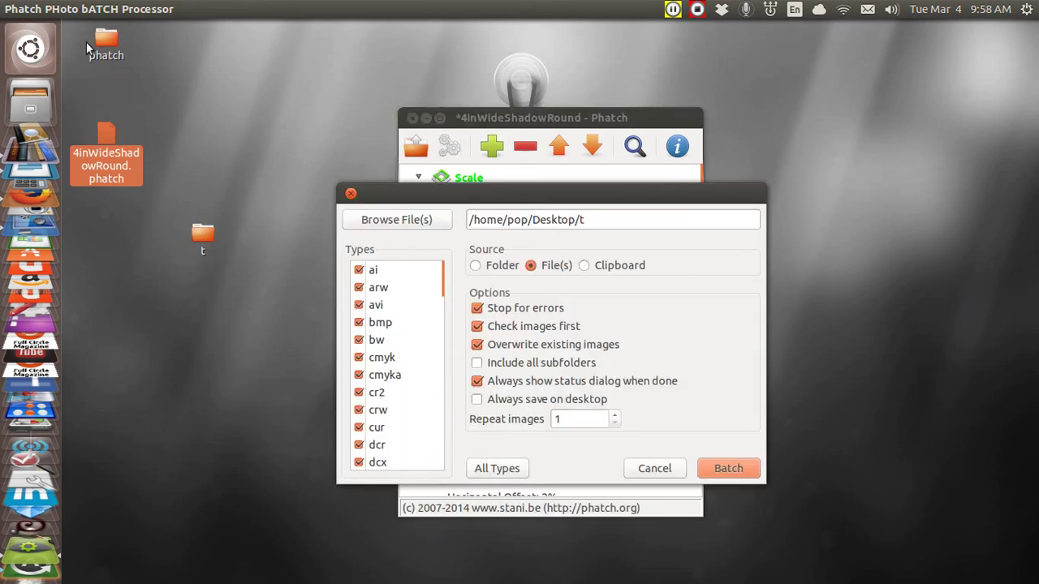
left_click(722, 473)
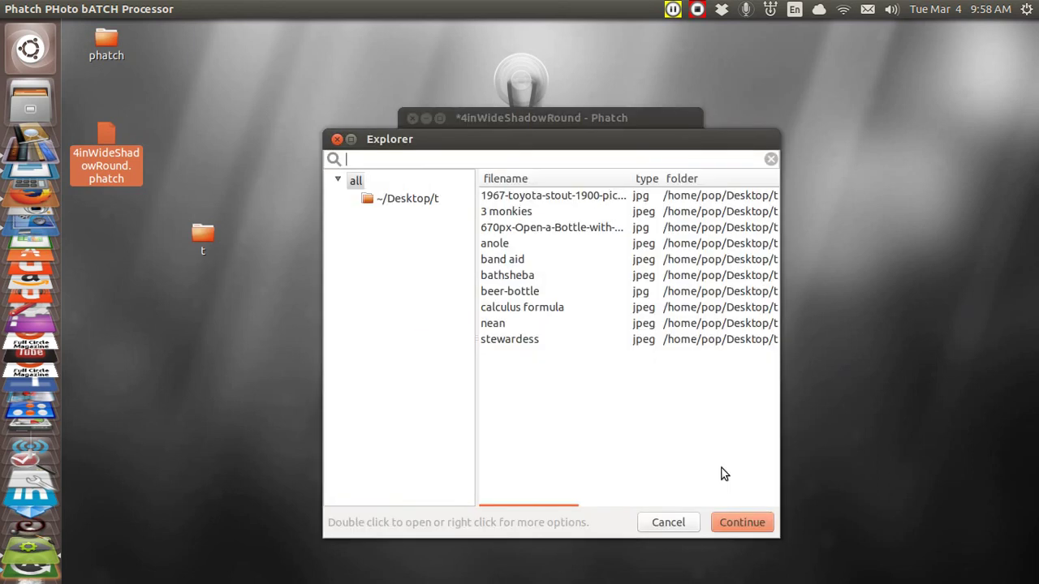
left_click(735, 524)
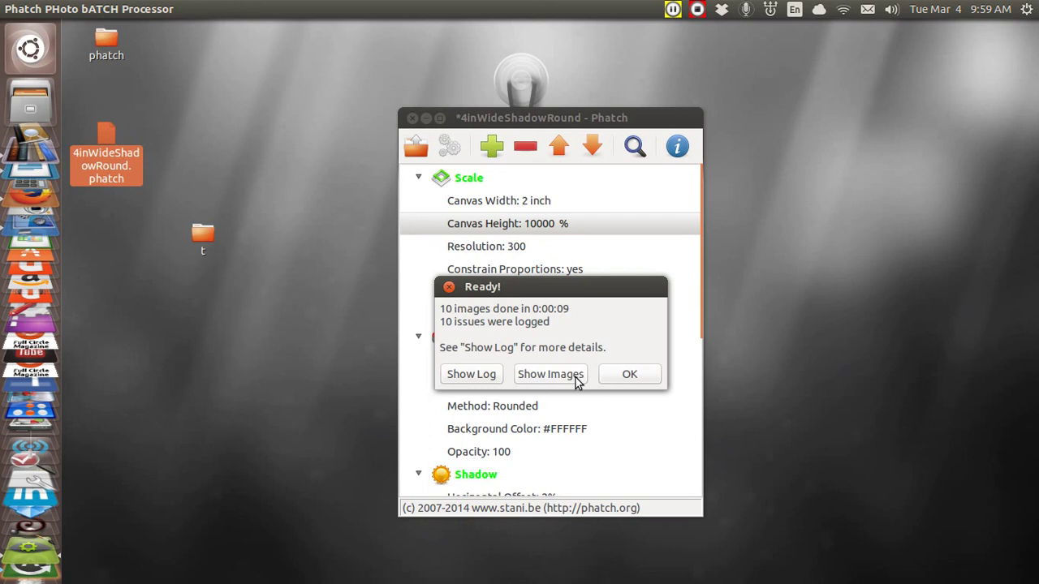
left_click(449, 289)
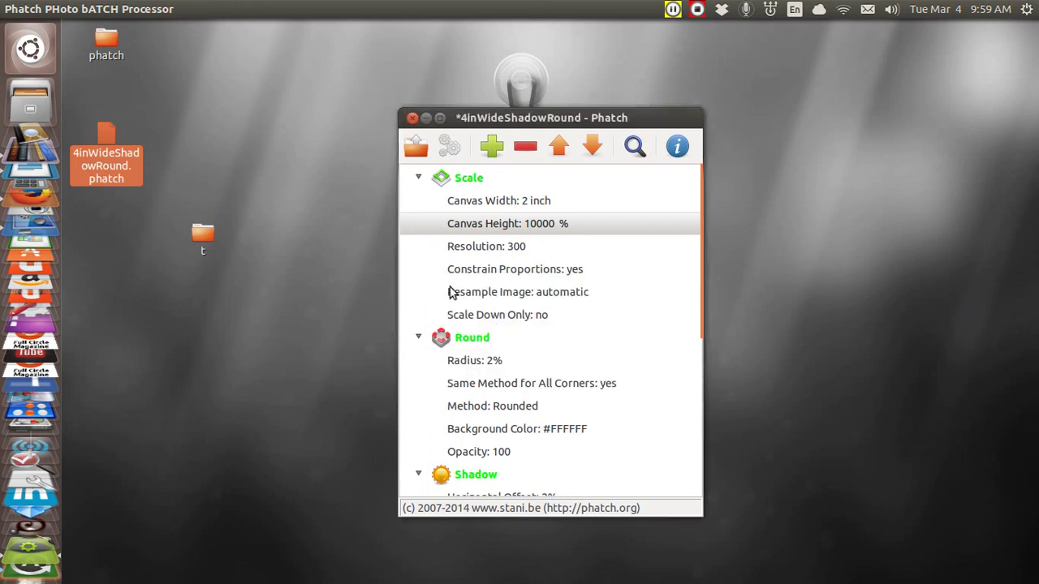
Open the phatch folder on the desktop and view 3 monkies.jpeg in a maximized image viewer
left_click(109, 39)
double_click(109, 38)
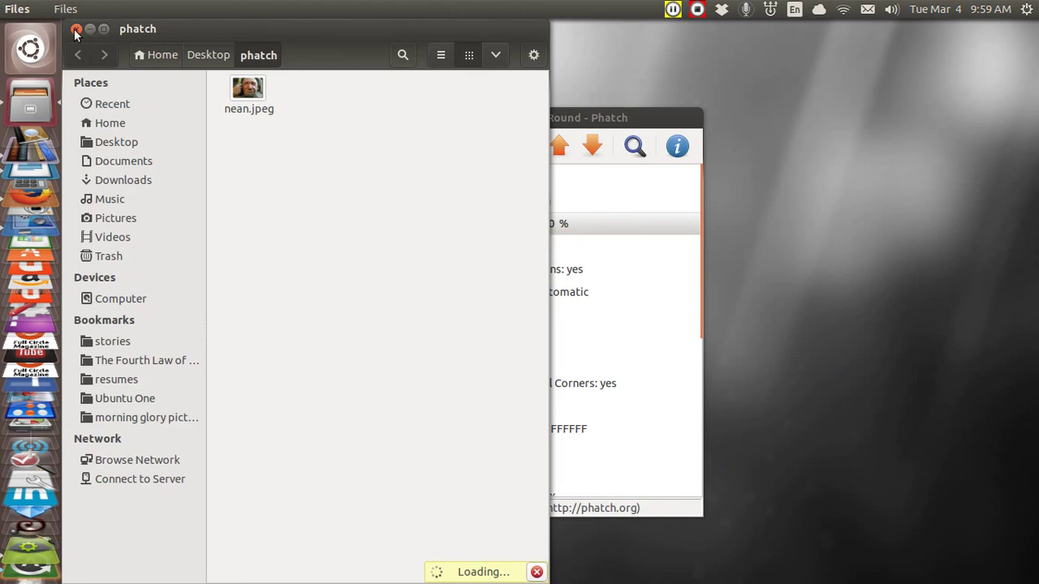
left_click(76, 29)
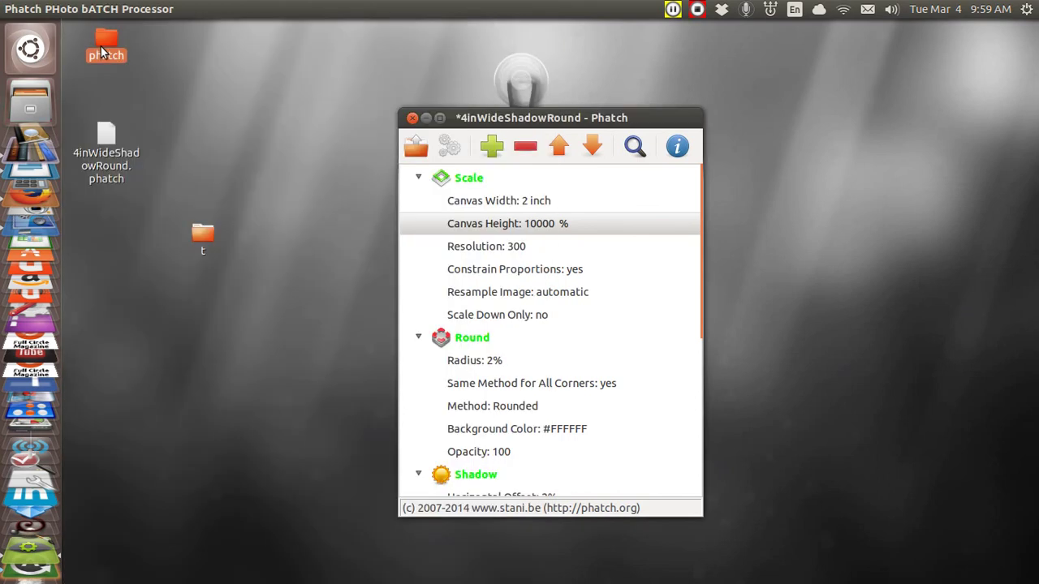
left_click(100, 51)
double_click(101, 51)
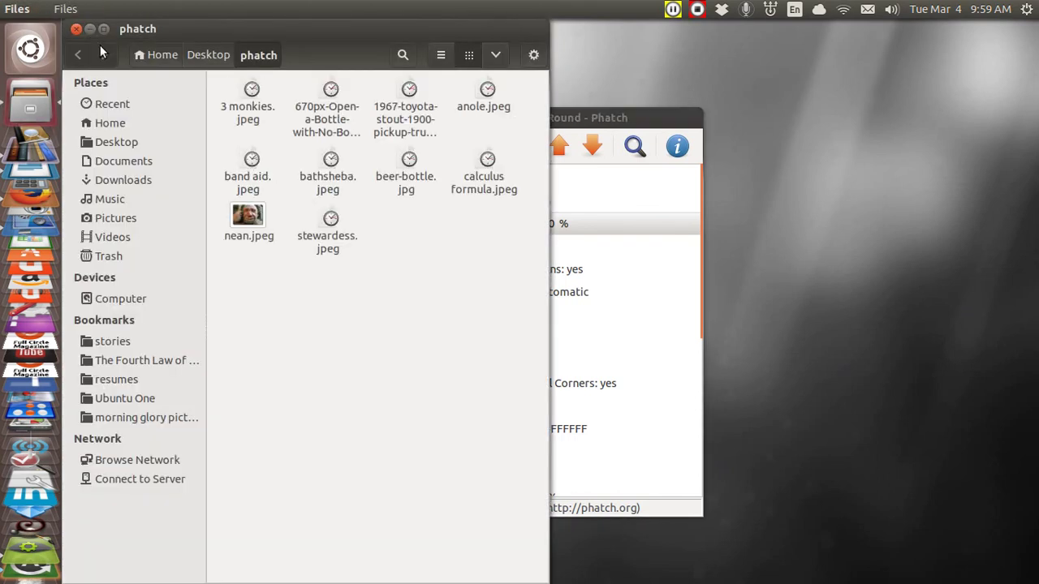
left_click(252, 94)
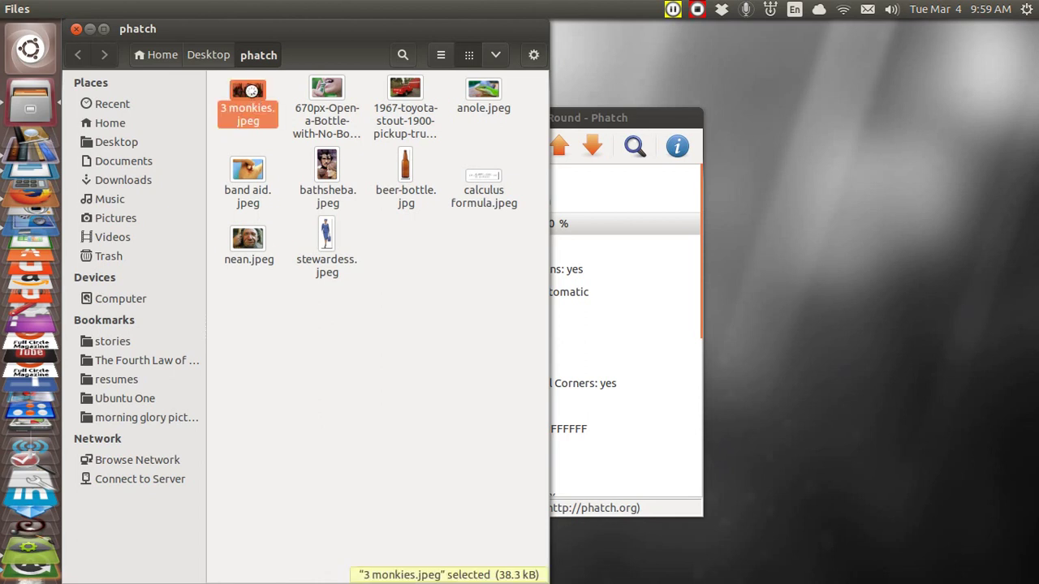
double_click(252, 91)
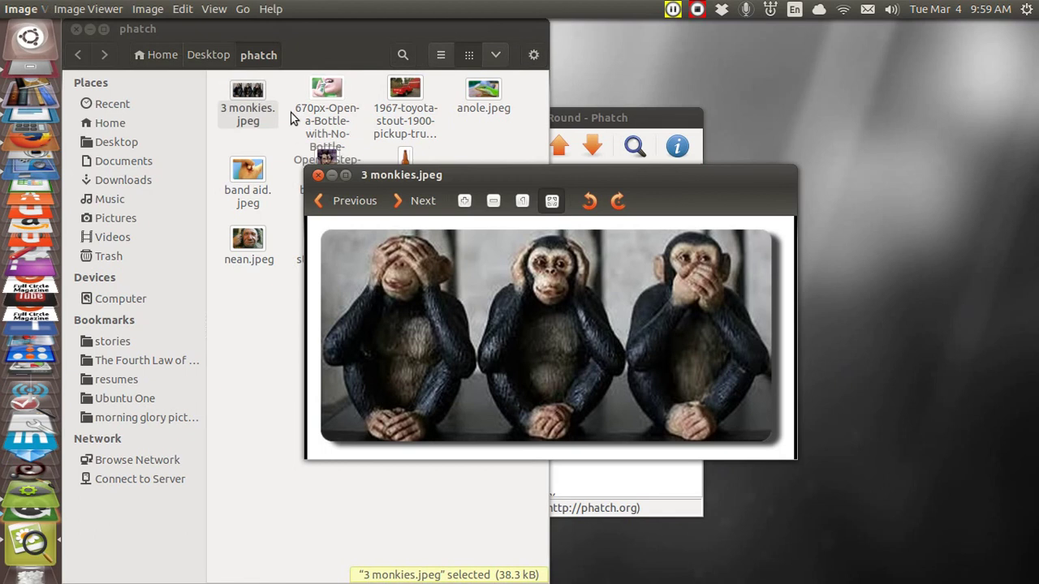
left_click(345, 175)
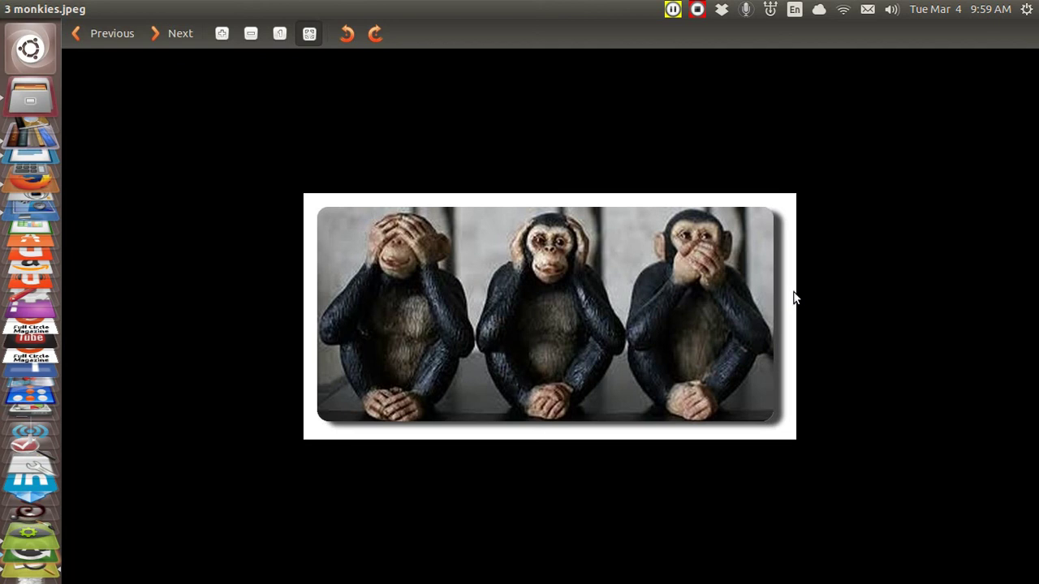
Examine the remaining processed images through stewardess.jpeg for size, rounded corners and shadow, and close the image viewer
key("Right")
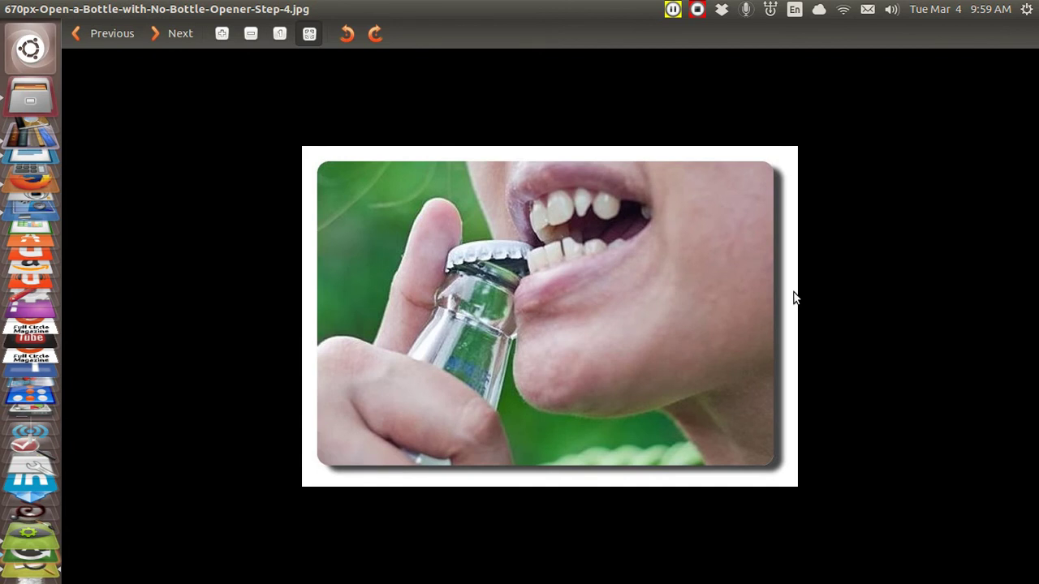
key("Right")
key("Right")
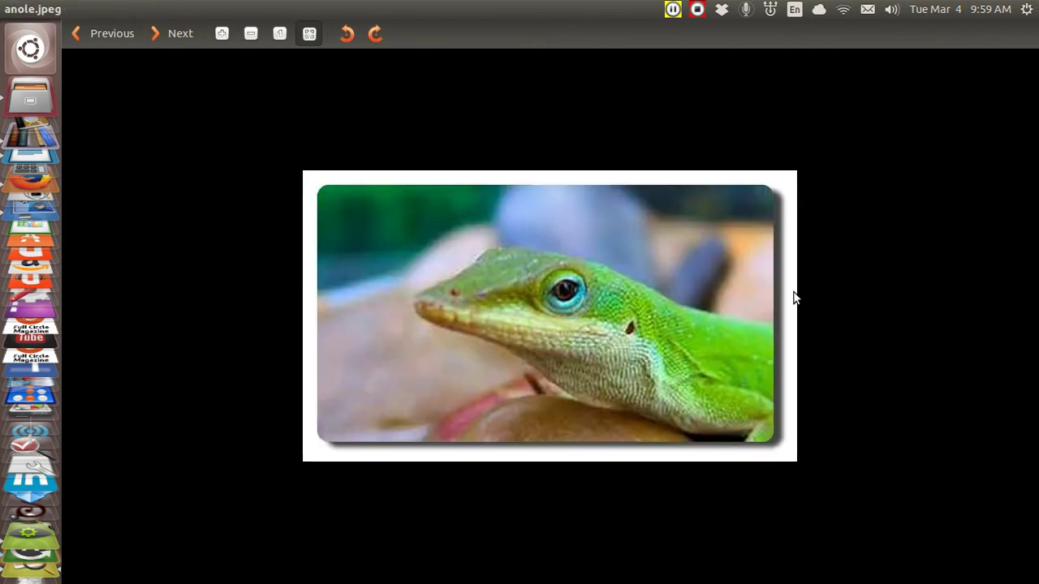
key("Right")
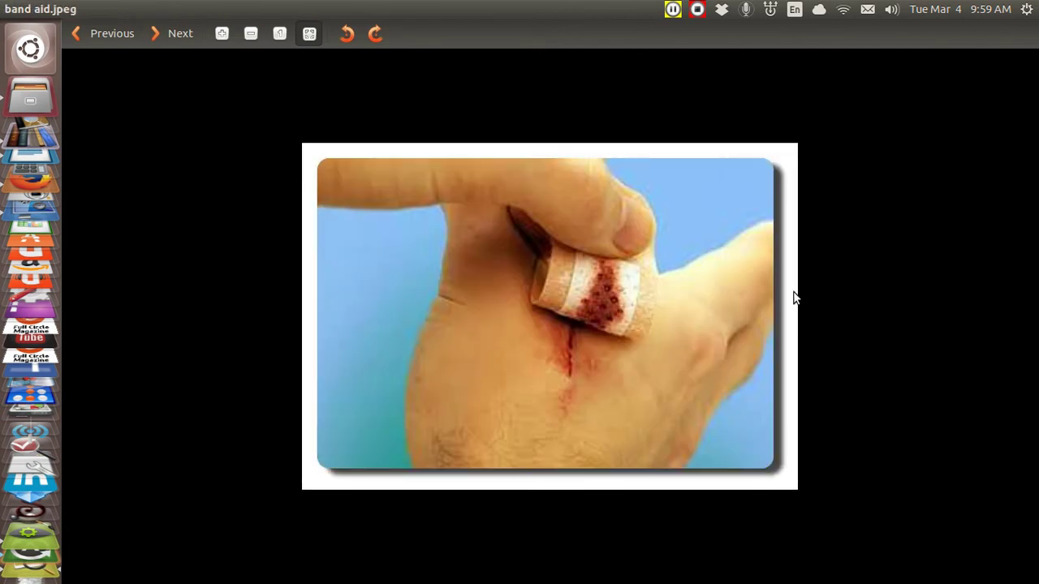
key("Right")
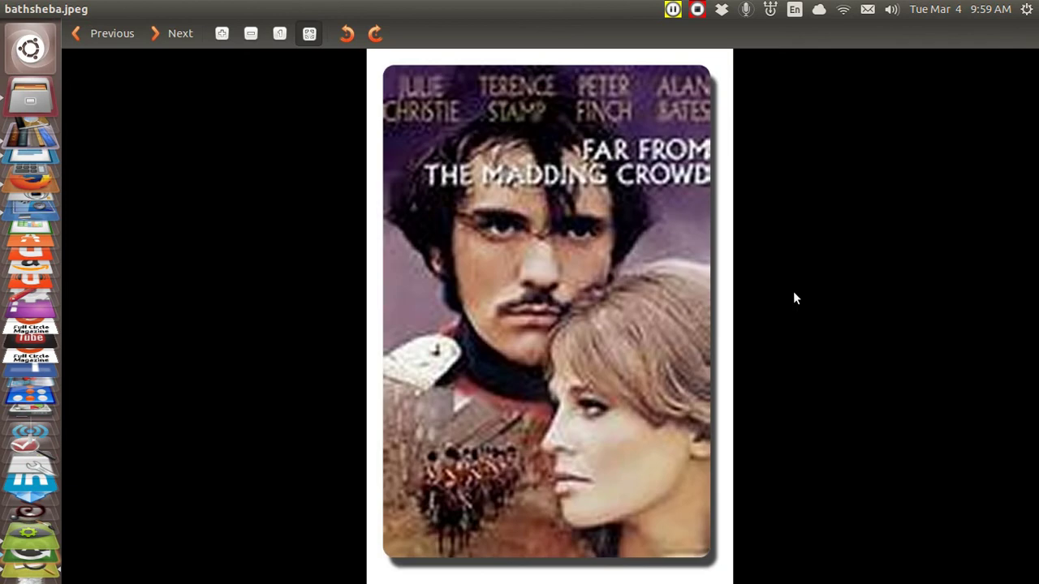
key("Right")
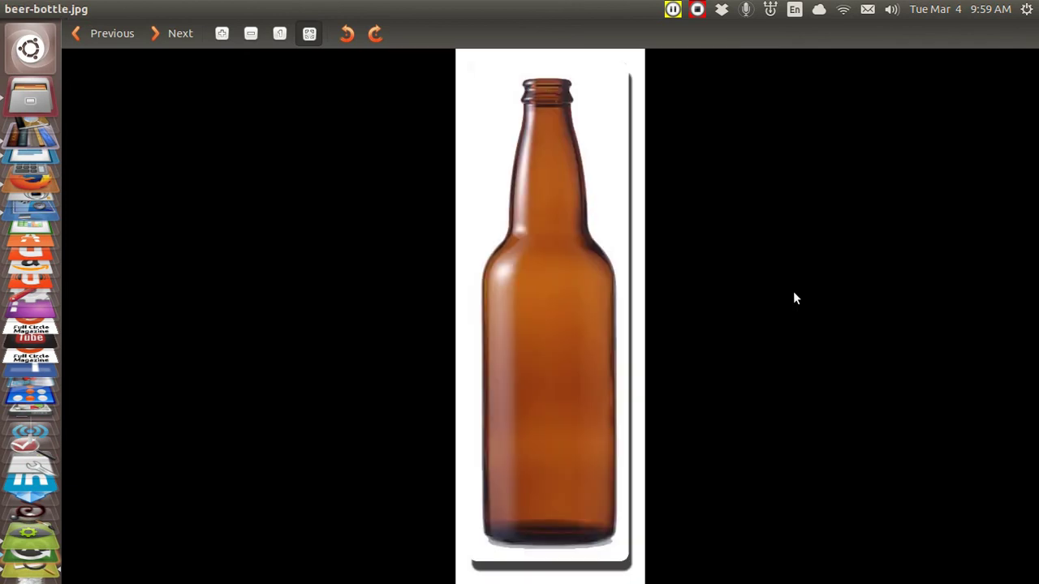
key("Right")
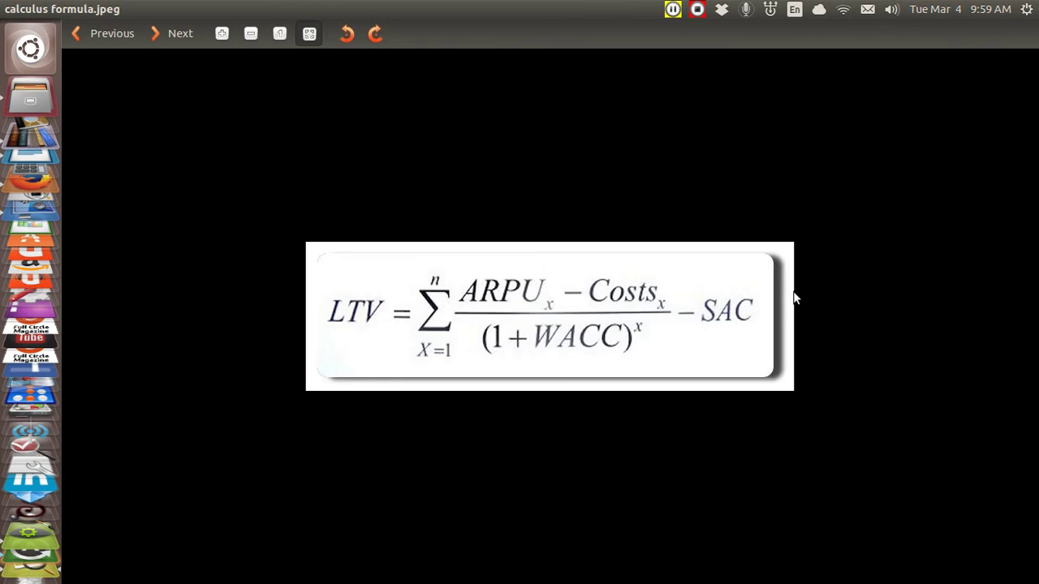
key("Right")
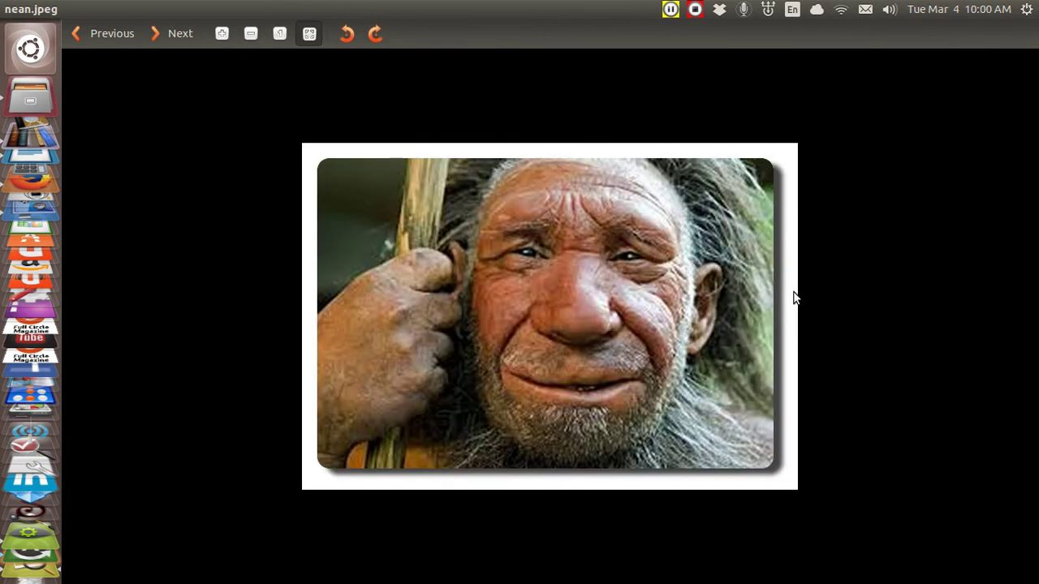
key("Right")
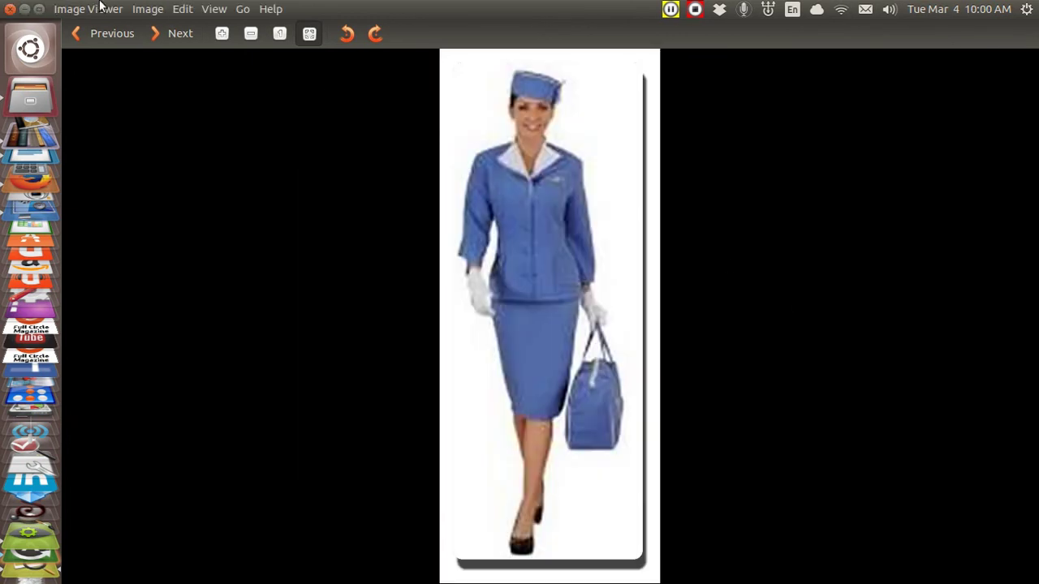
left_click(10, 12)
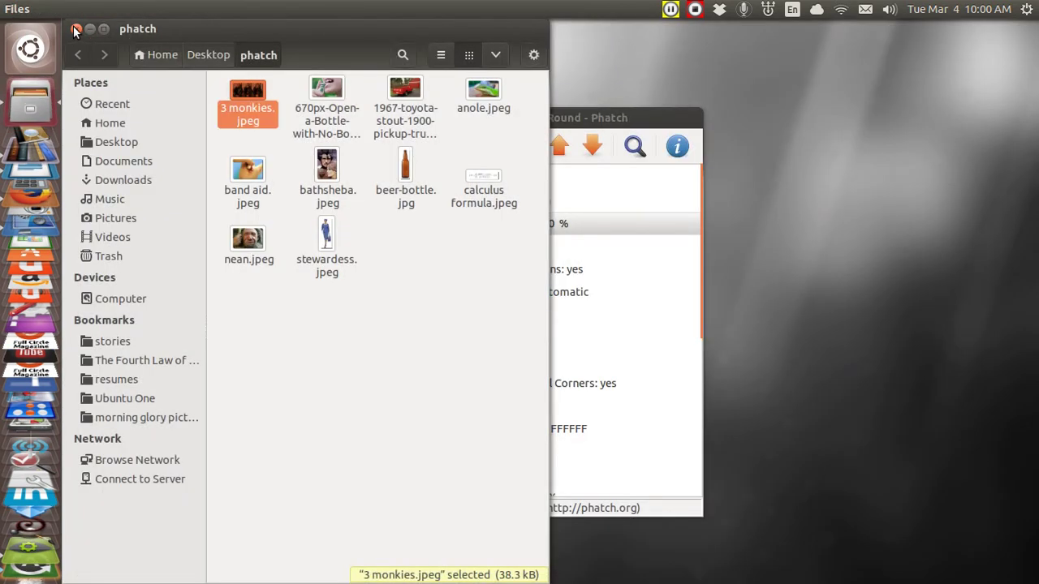
Close the phatch folder and quit Phatch without saving the changes to 4inWideShadowRound.phatch
left_click(76, 29)
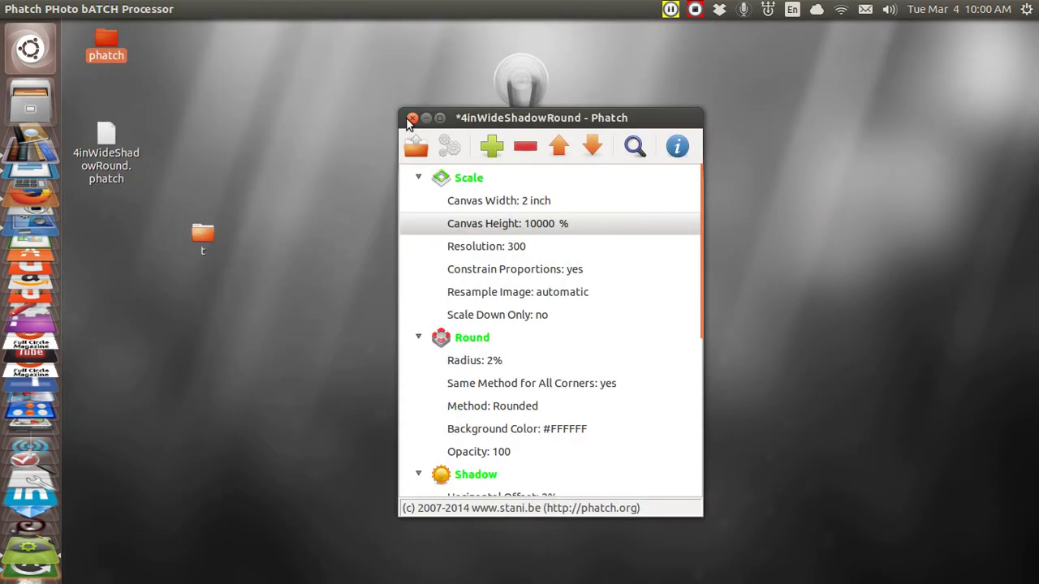
left_click(413, 119)
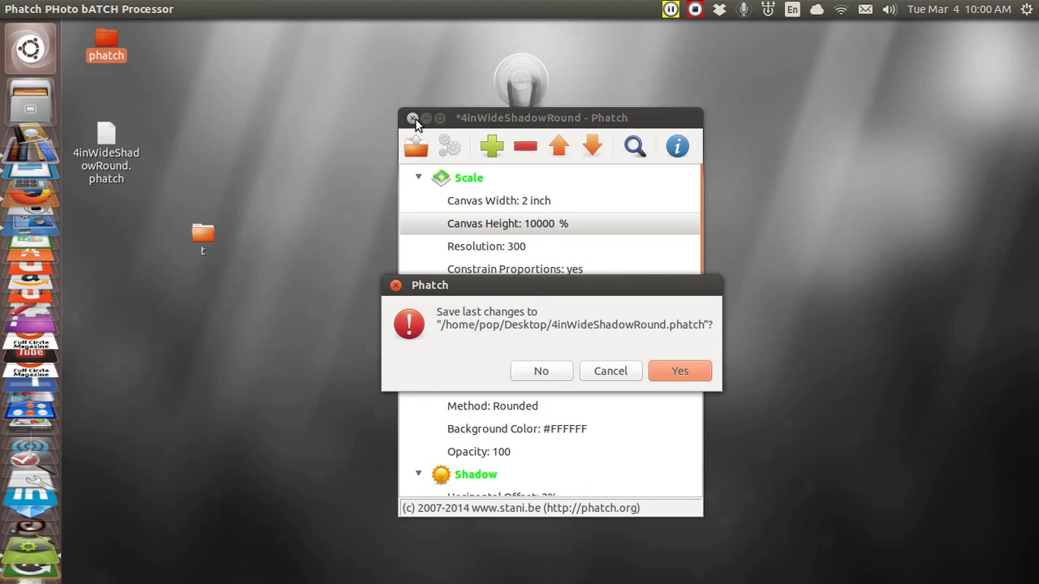
left_click(540, 373)
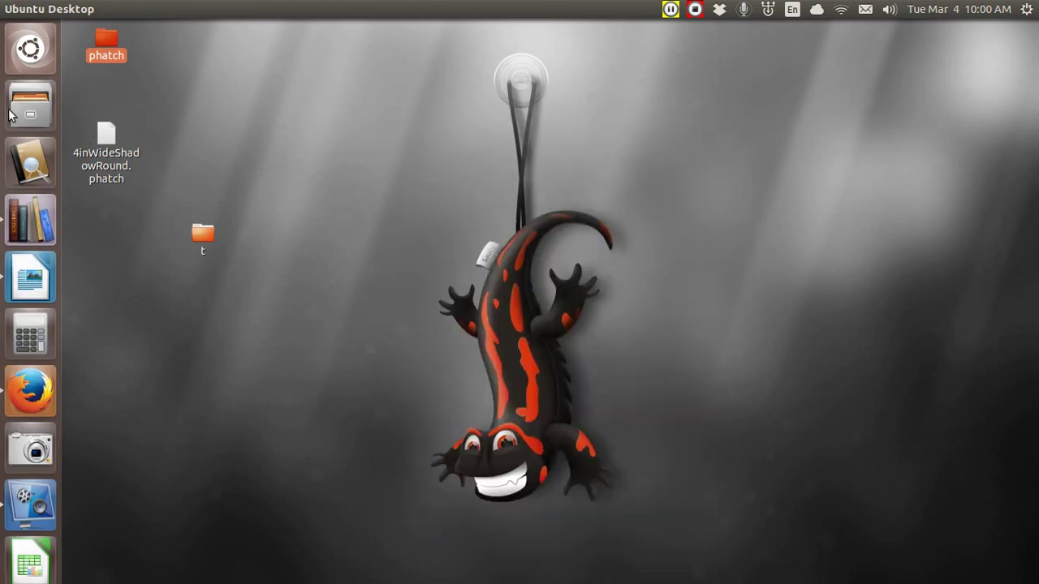
Switch to LibreOffice Writer and place the cursor in the empty paragraph below the text beside the picture
left_click(30, 276)
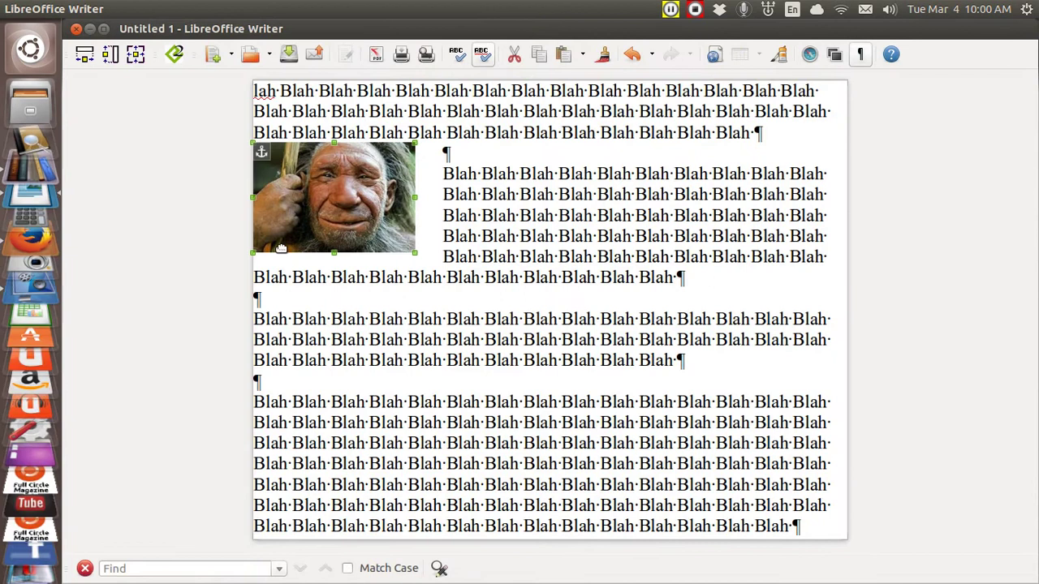
left_click(280, 299)
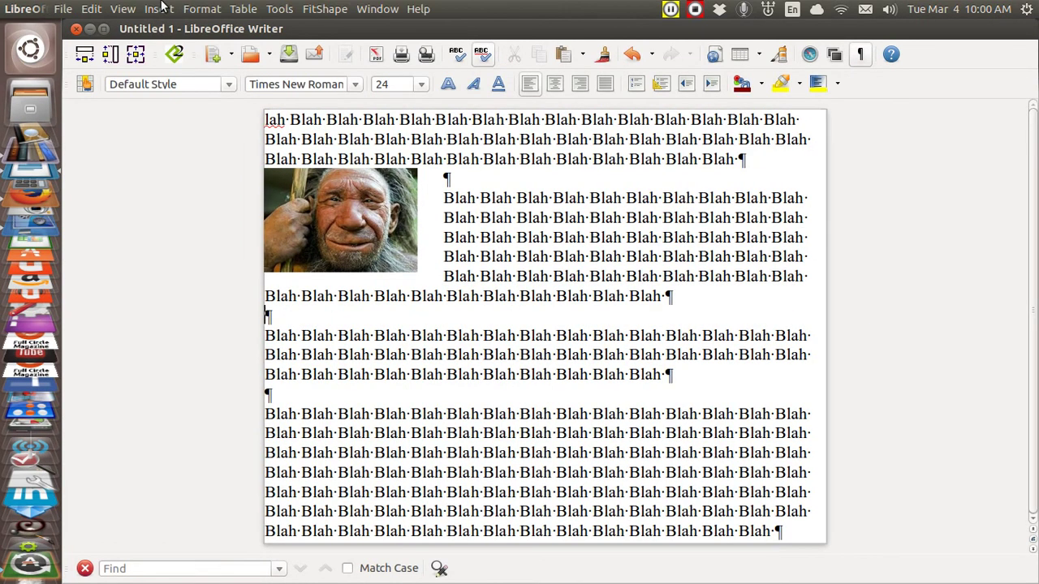
left_click(160, 9)
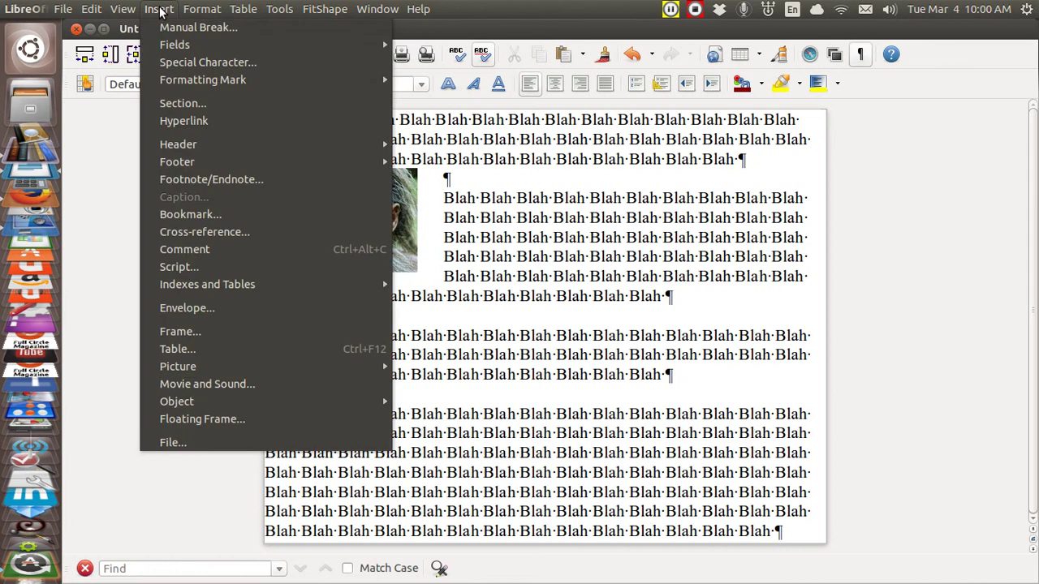
left_click(108, 126)
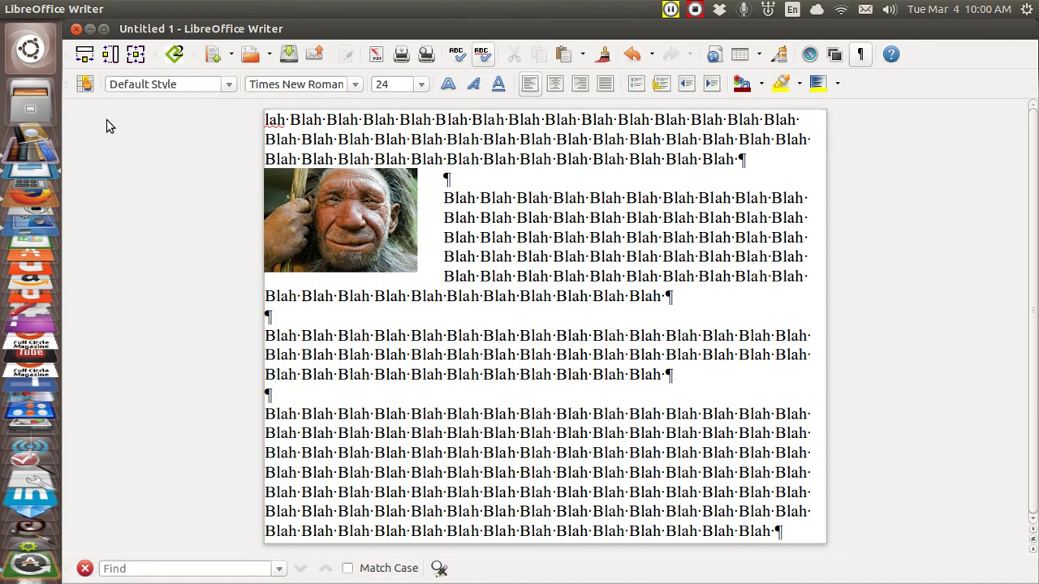
Arrange the document beside the phatch folder, insert anole.jpeg at the empty paragraph below the first picture, and minimize the folder
key("ctrl+super+Right")
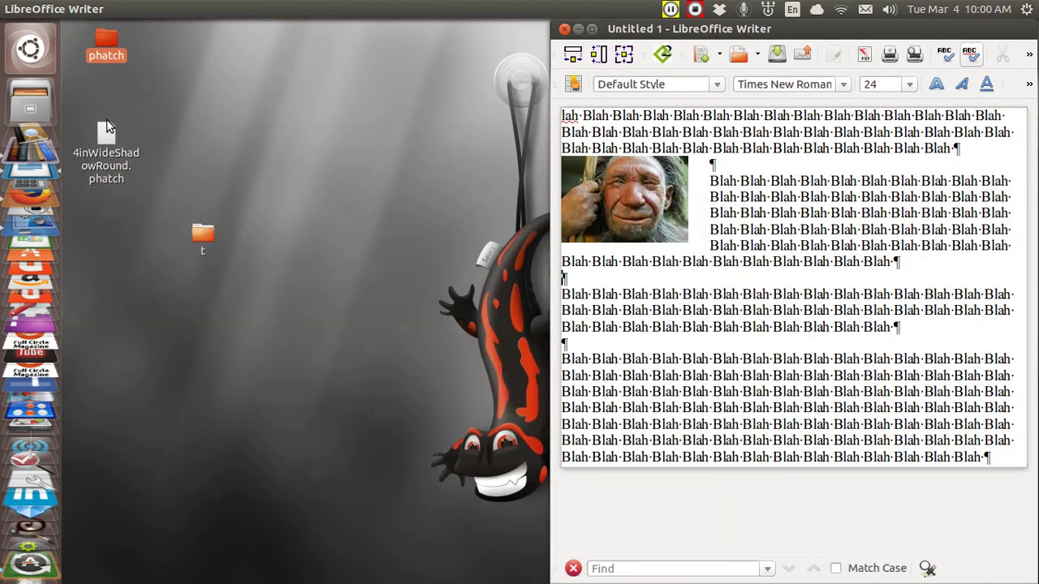
double_click(103, 51)
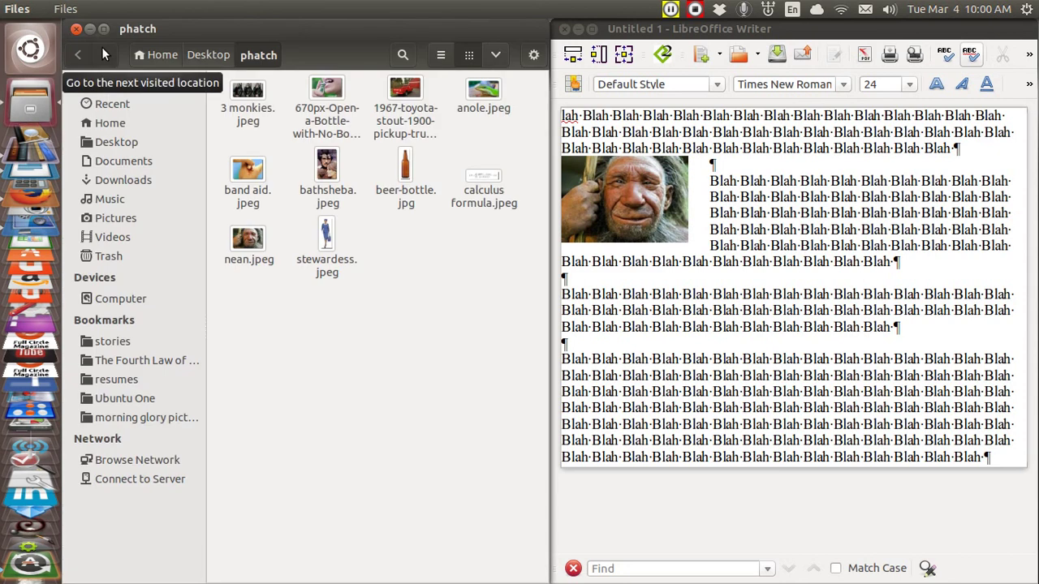
left_click(257, 173)
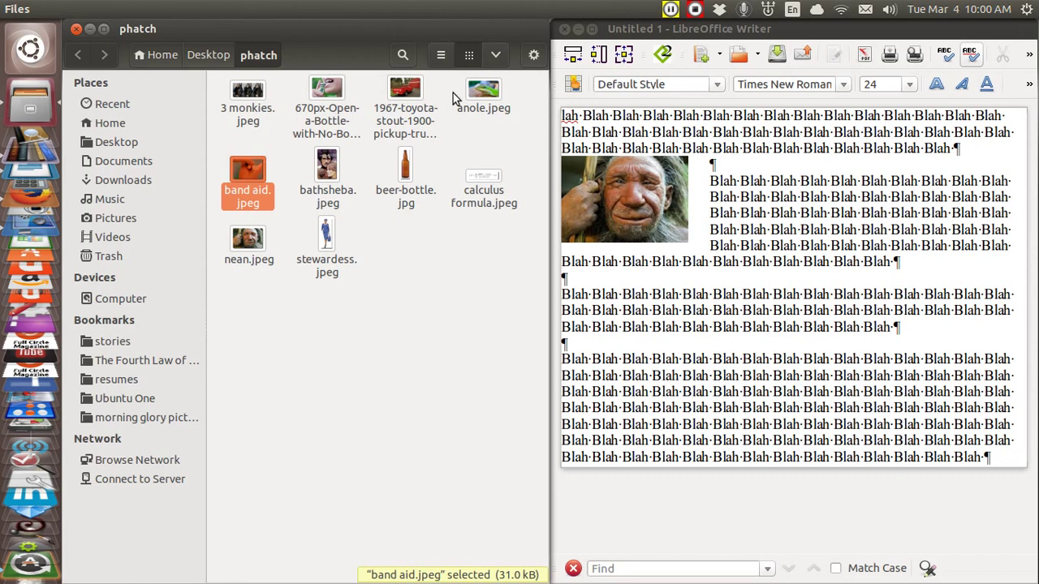
left_click(477, 92)
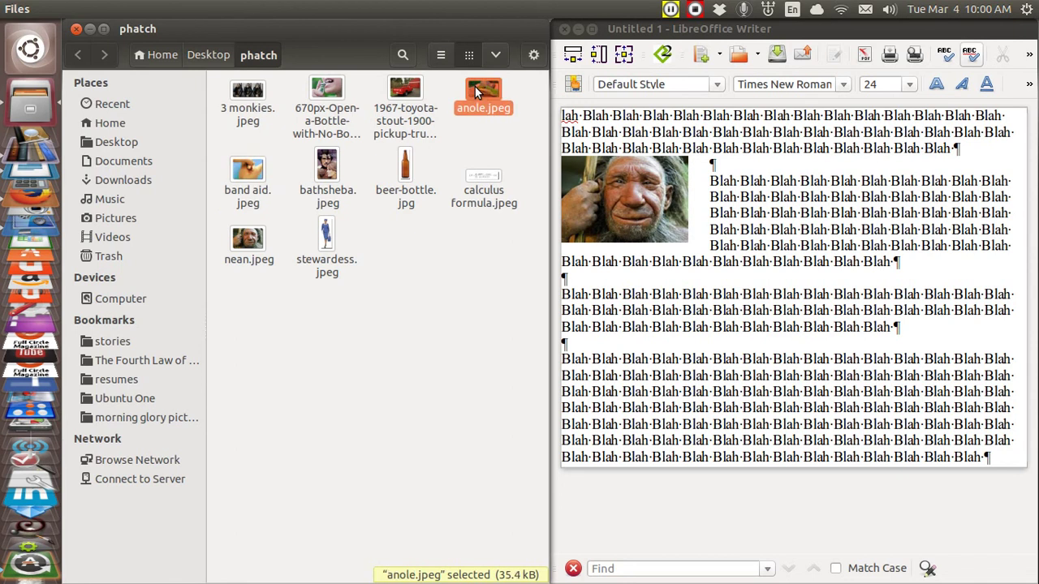
left_click_drag(475, 86, 590, 284)
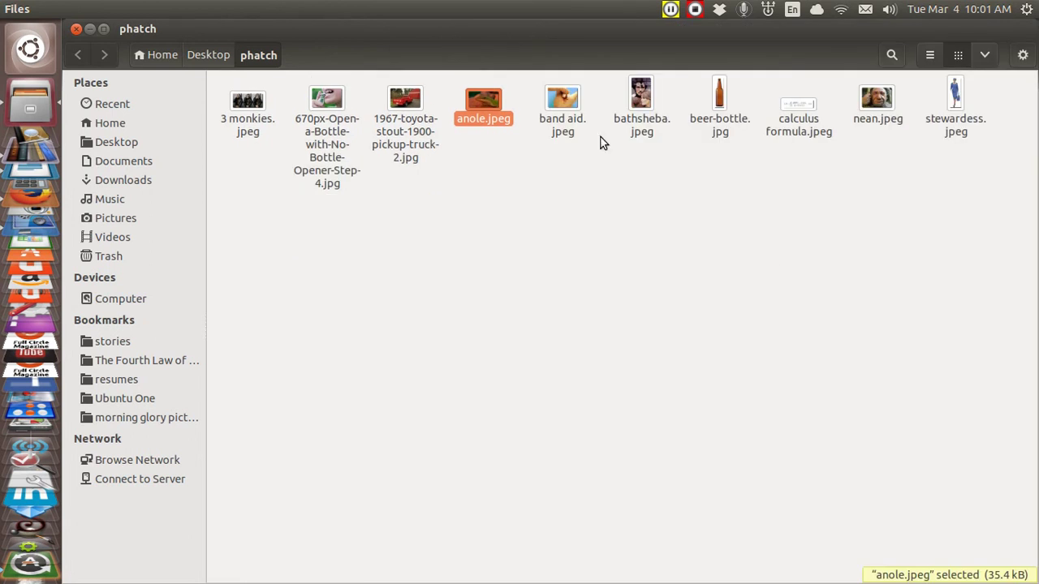
left_click(91, 30)
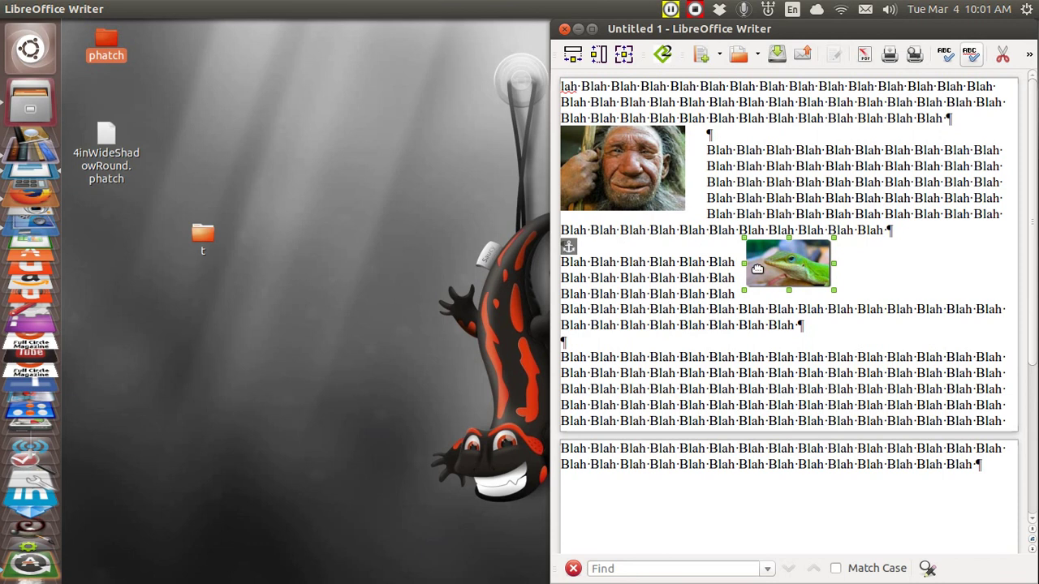
Maximize the document window and set the anole picture's horizontal position to Right
key("ctrl+super+Up")
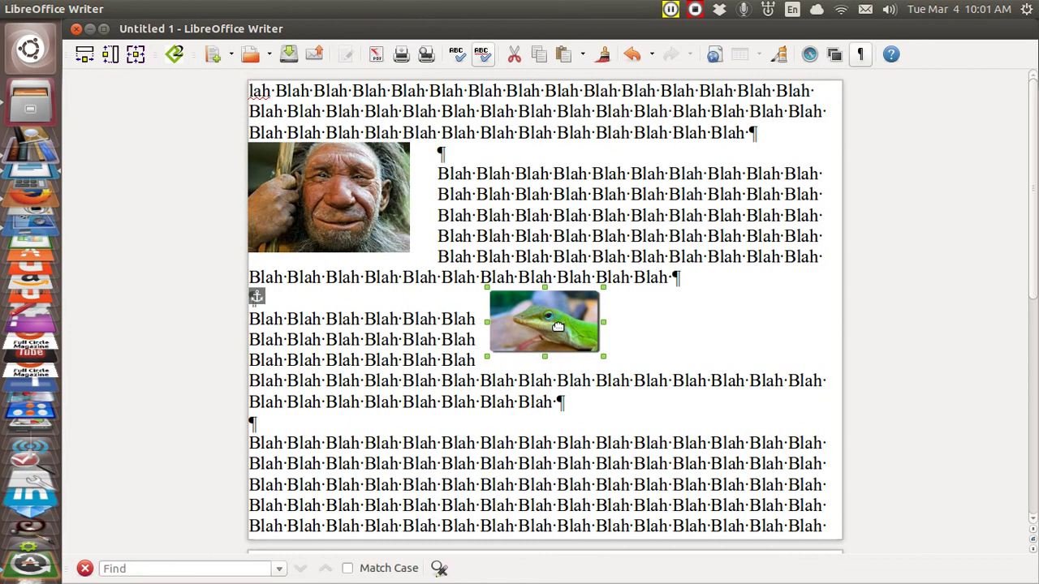
double_click(559, 325)
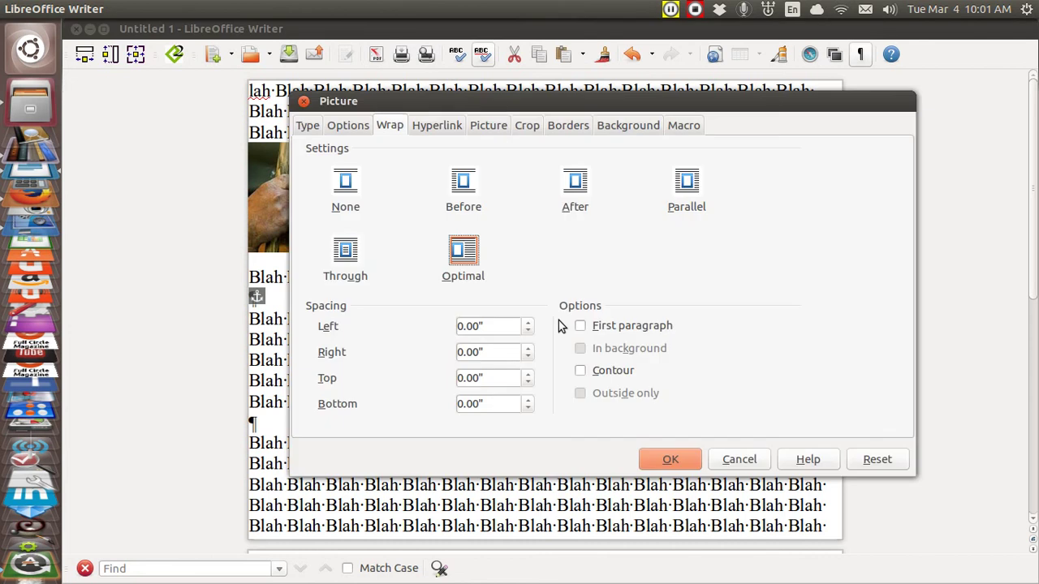
left_click(306, 125)
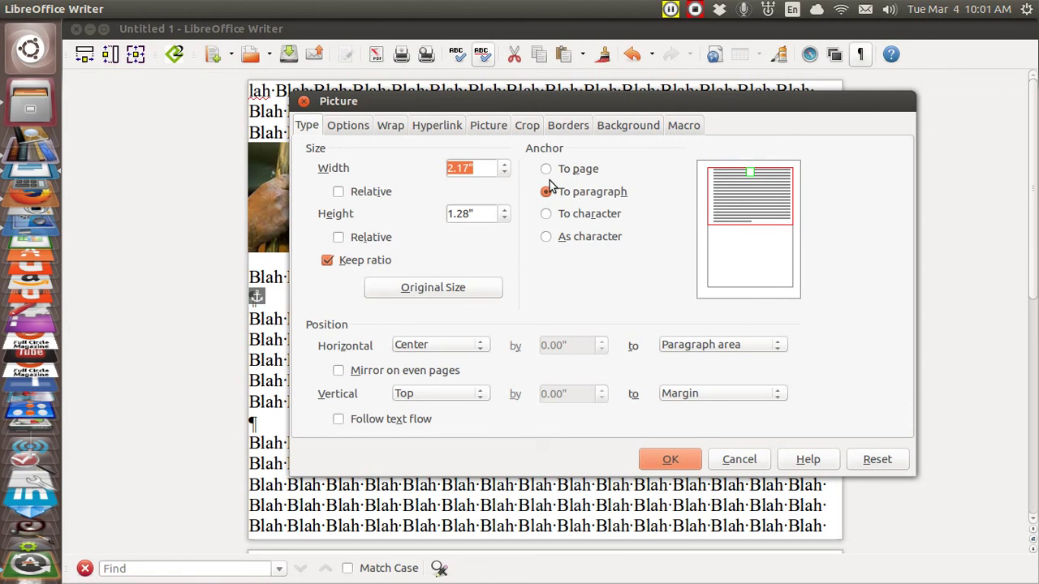
left_click(479, 346)
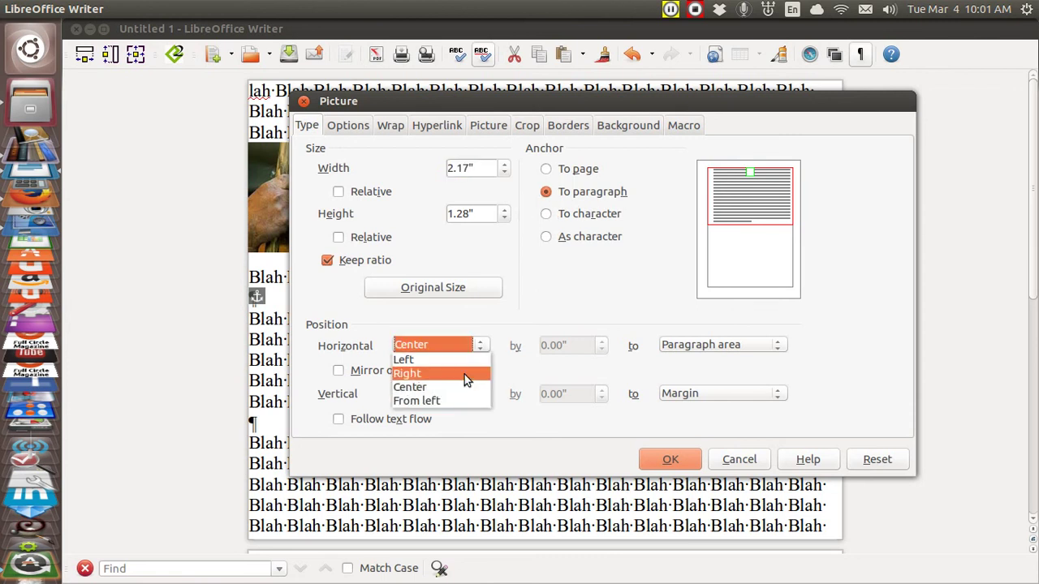
left_click(464, 374)
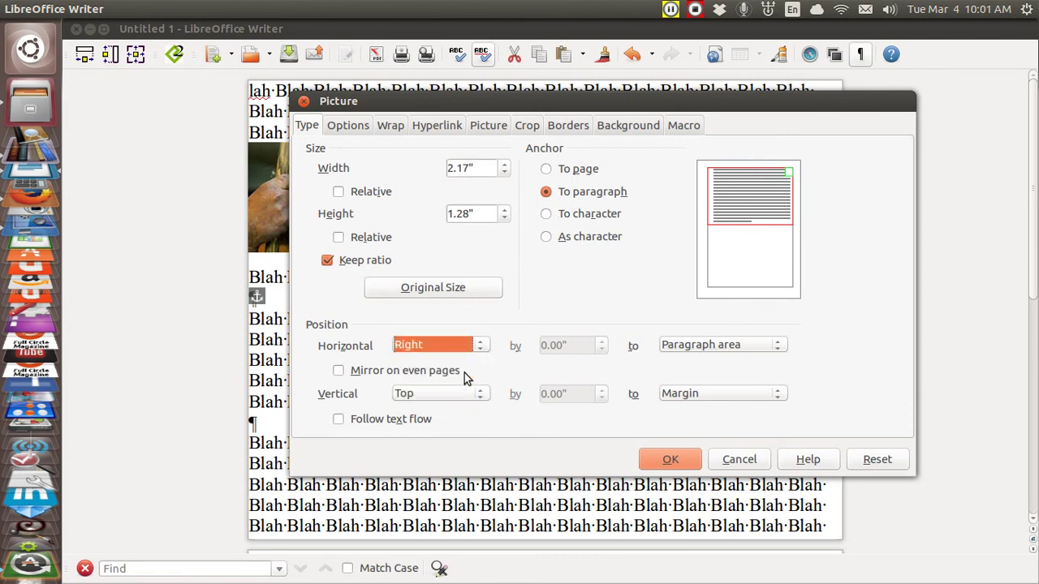
Set the anole picture's left wrap spacing to 0.50"
left_click(392, 126)
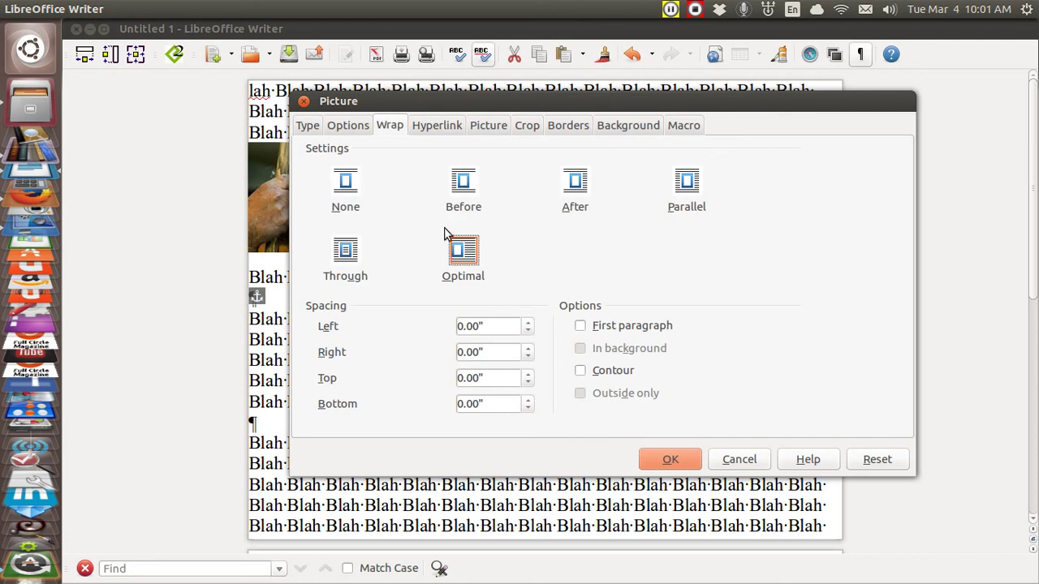
left_click(526, 325)
left_click(528, 322)
left_click(528, 322)
left_click(527, 323)
left_click(527, 322)
left_click(527, 322)
left_click(528, 322)
left_click(528, 331)
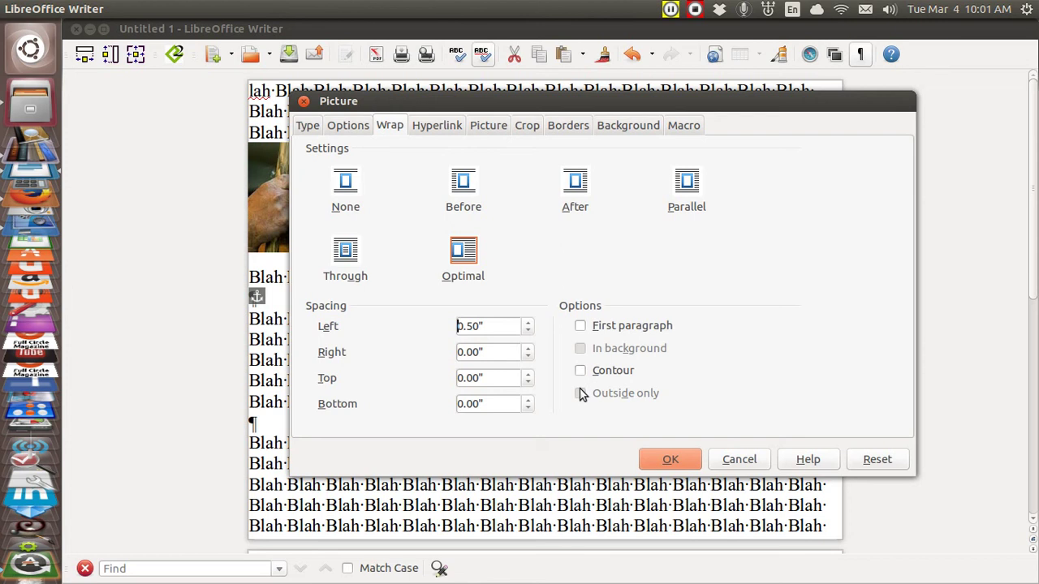
Apply the anole picture's wrap settings and insert 1967-toyota-stout-1900-pickup-truck-2.jpg from the phatch folder at the empty paragraph below the anole text
left_click(666, 460)
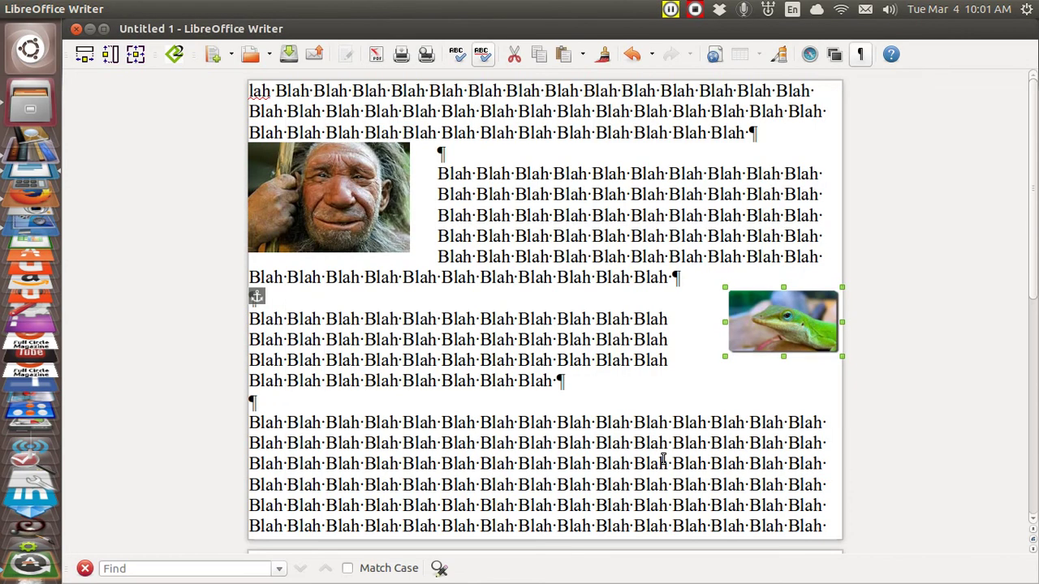
left_click(285, 406)
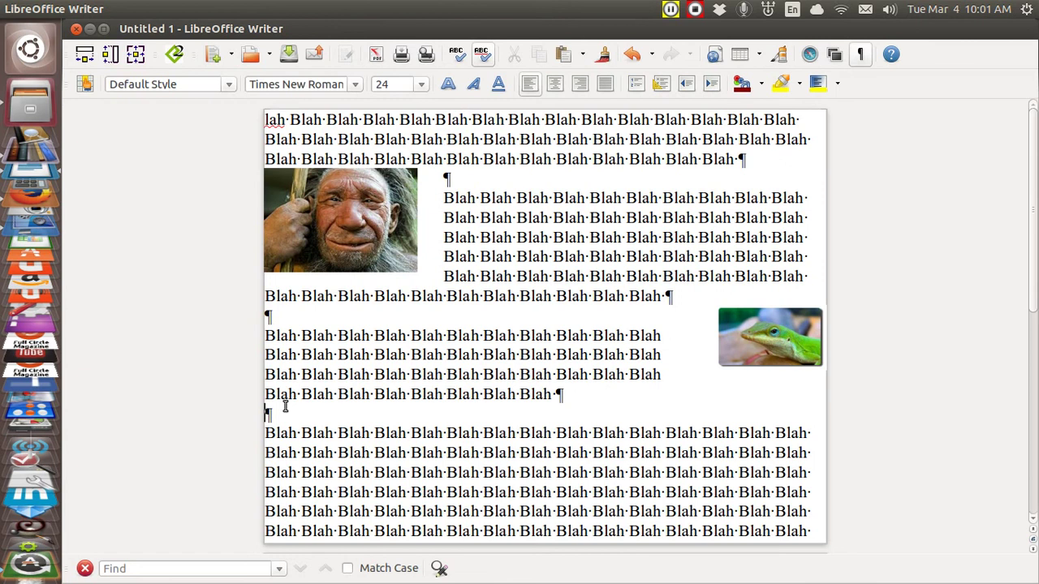
key("ctrl+super+Right")
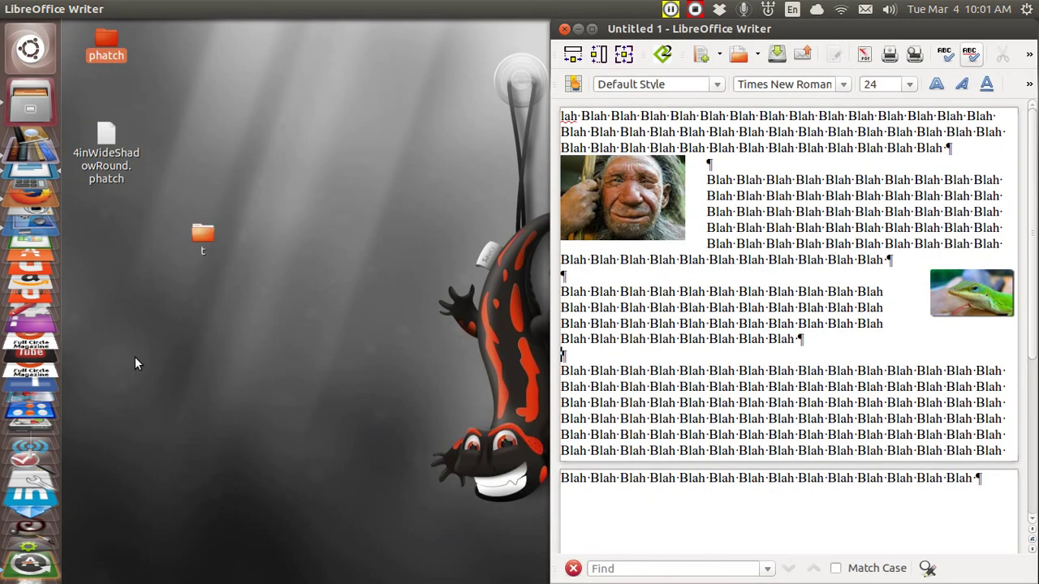
left_click(102, 48)
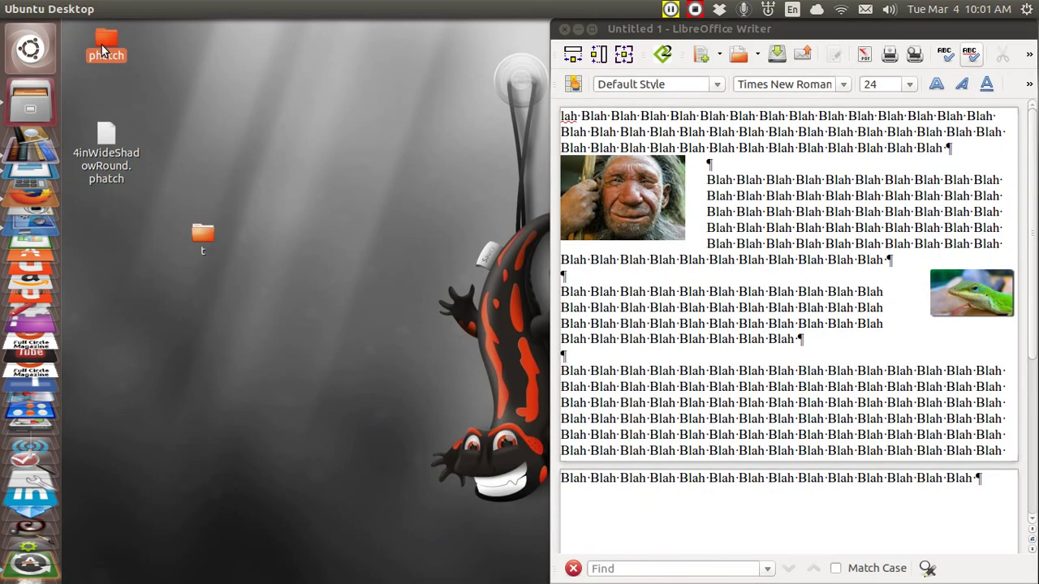
double_click(102, 45)
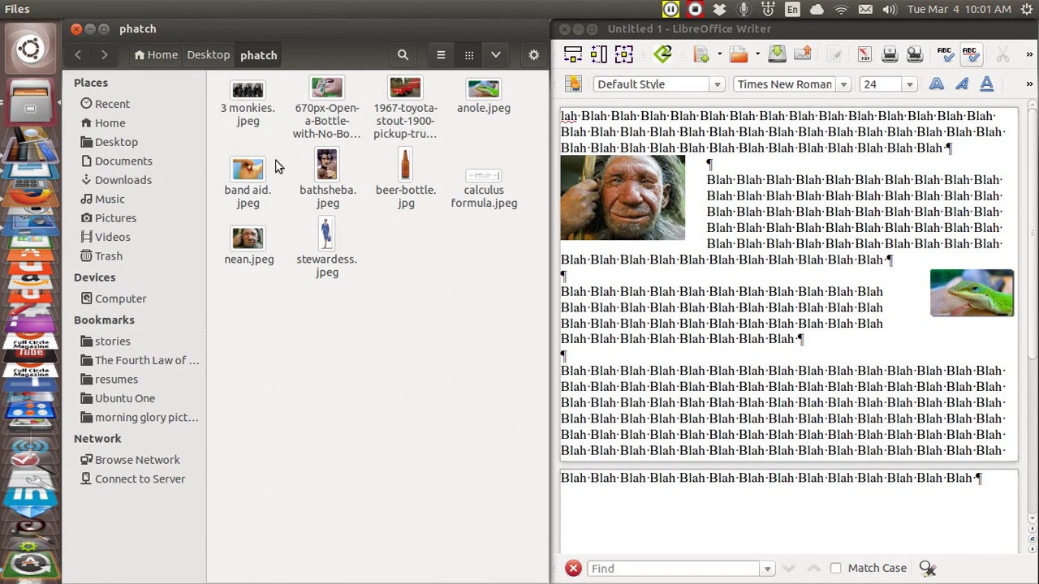
left_click(398, 88)
left_click_drag(396, 83, 607, 353)
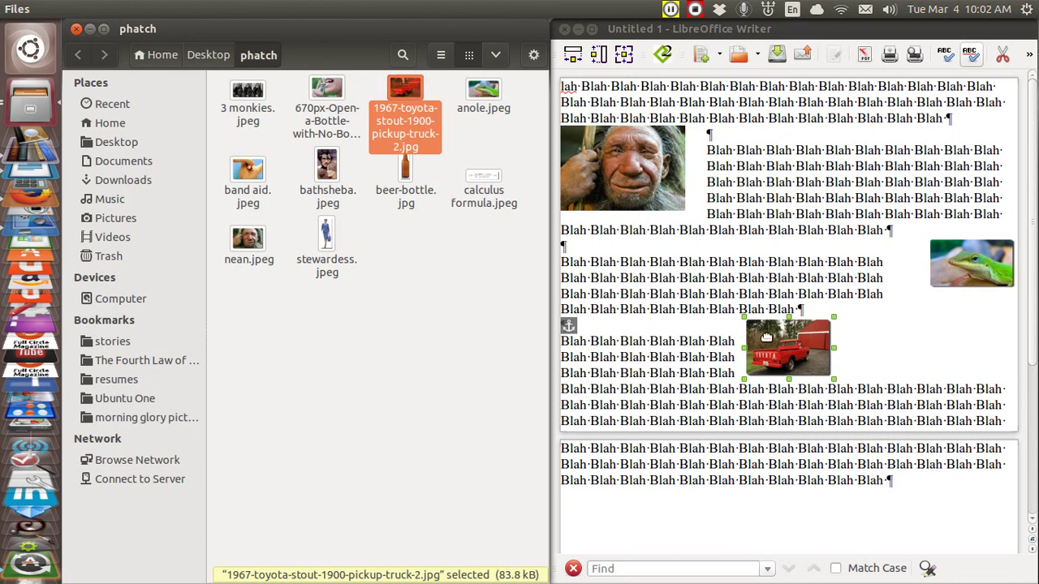
Minimize the phatch folder and maximize the document window
key("ctrl+super+Up")
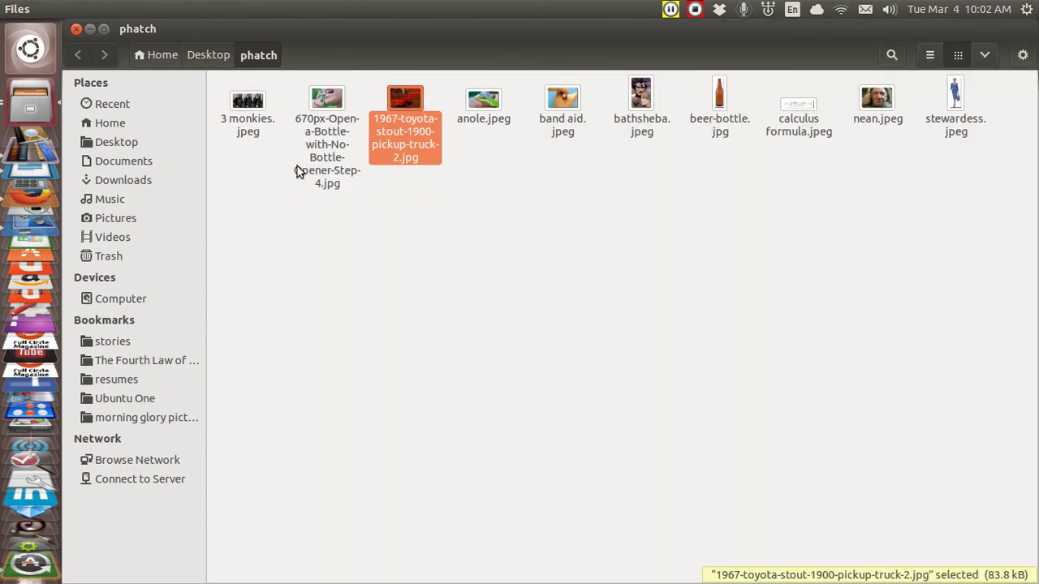
left_click(89, 29)
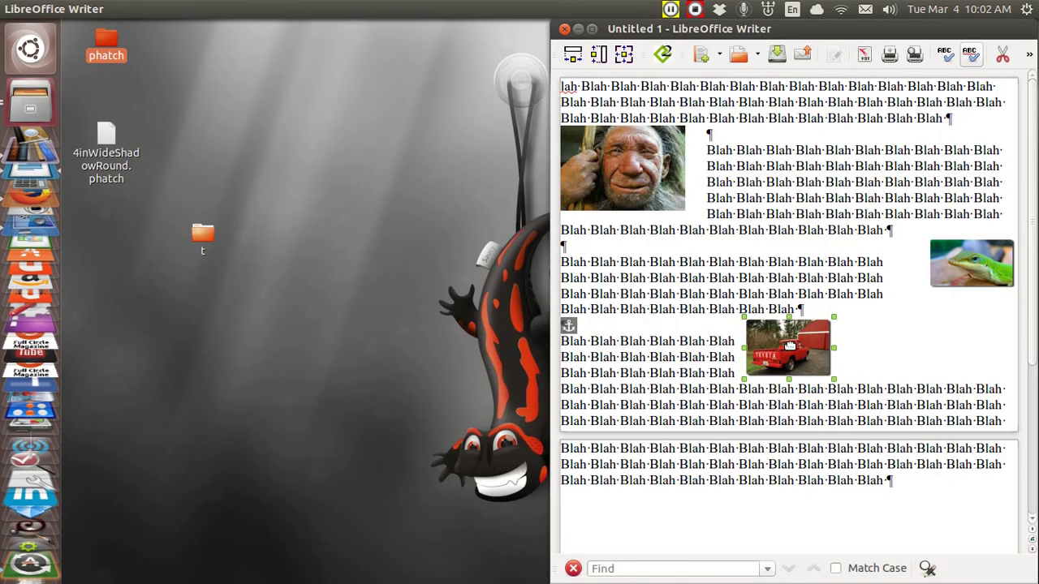
key("ctrl+super+Up")
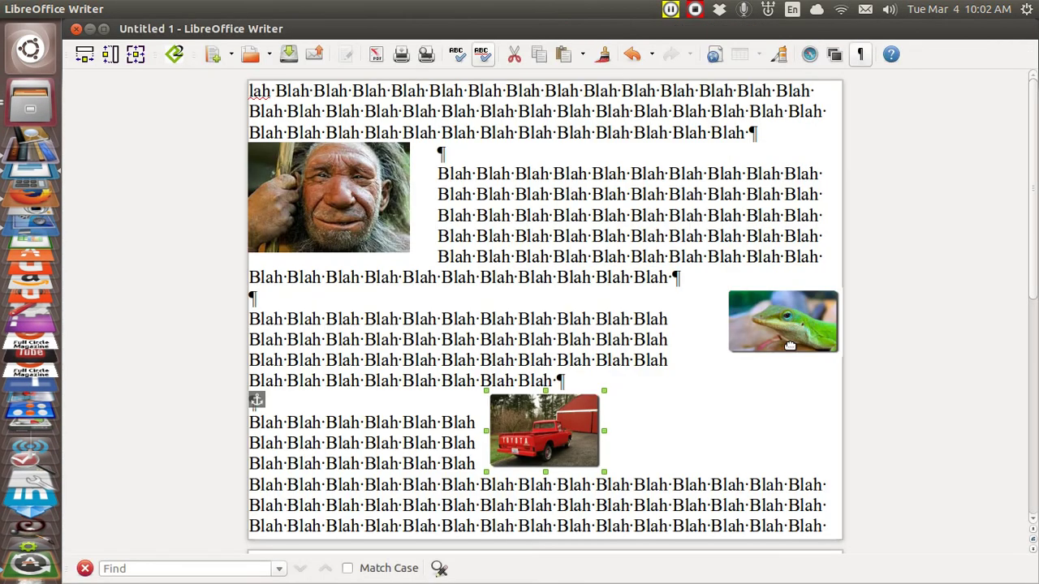
Set the truck picture's text wrap to Parallel, keeping its horizontal position at Center
right_click(537, 432)
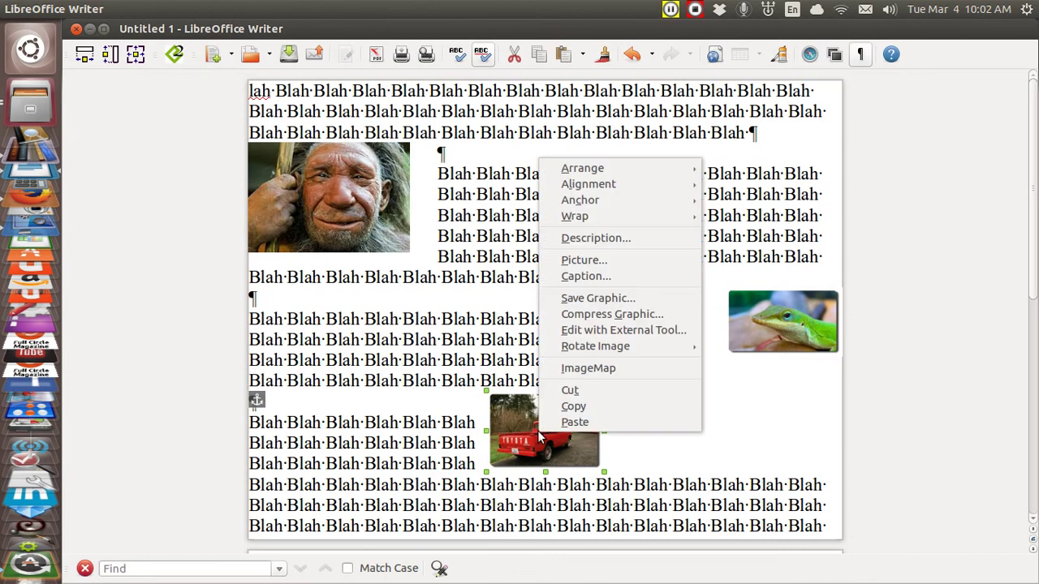
left_click(575, 261)
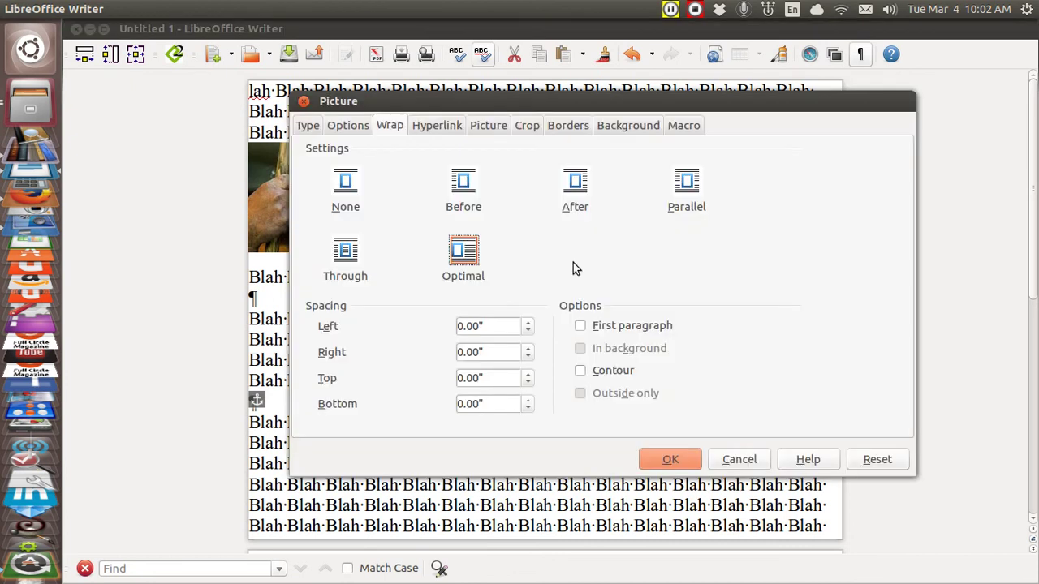
left_click(686, 183)
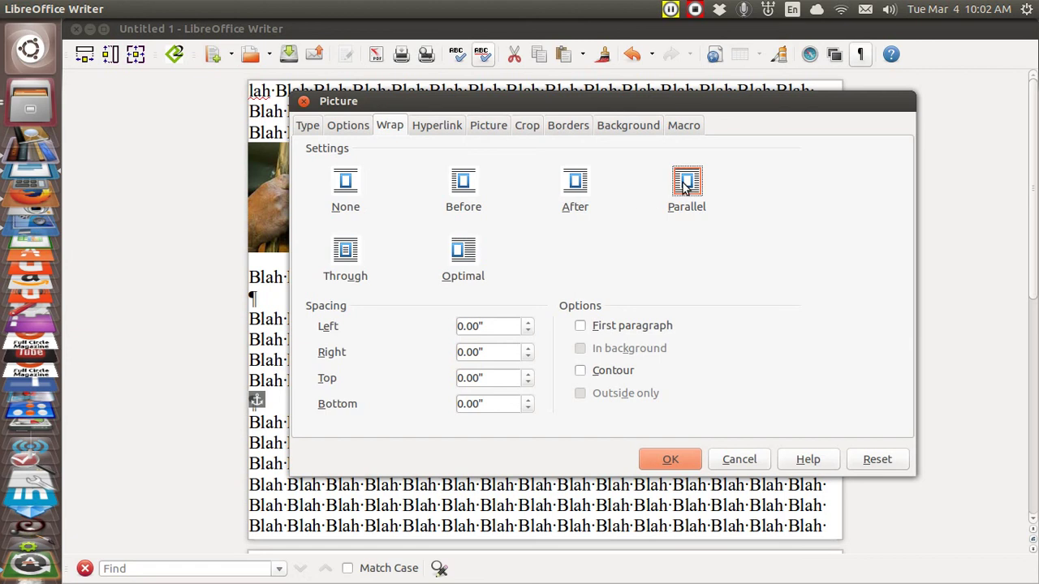
left_click(308, 127)
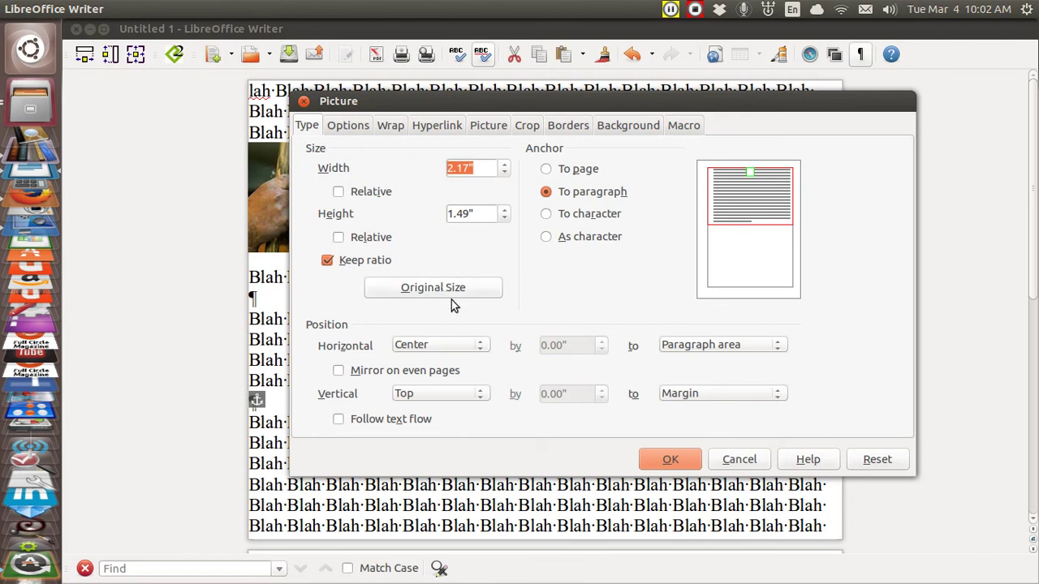
left_click(657, 459)
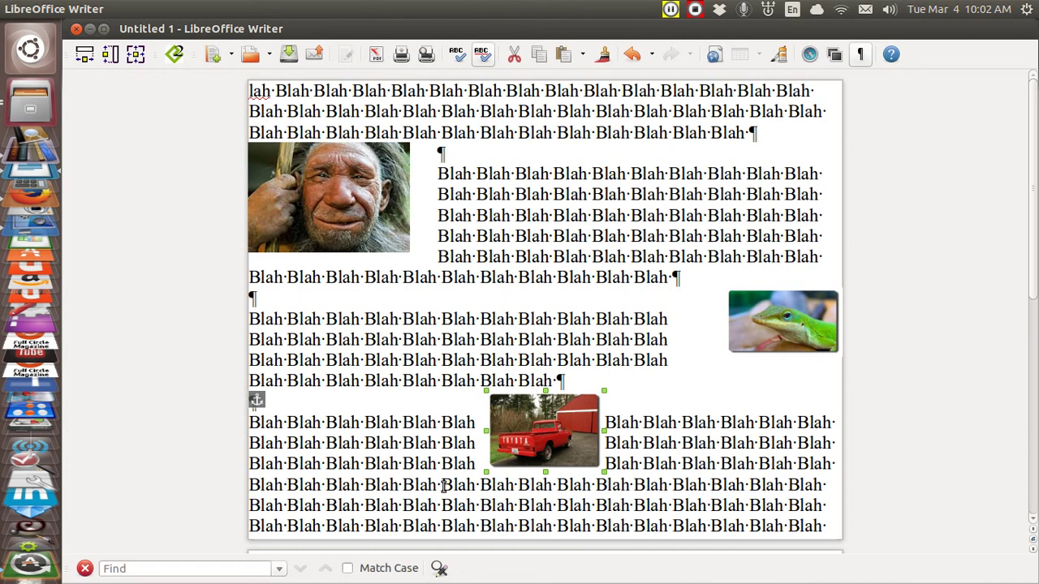
Save the document to the Desktop under the name zzzz
mouse_move(79, 14)
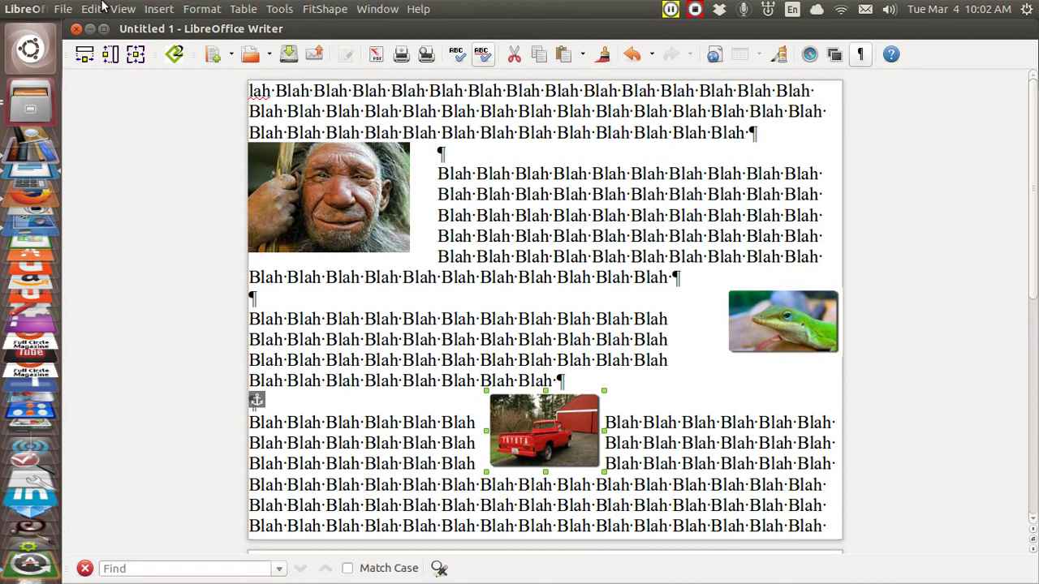
left_click(65, 9)
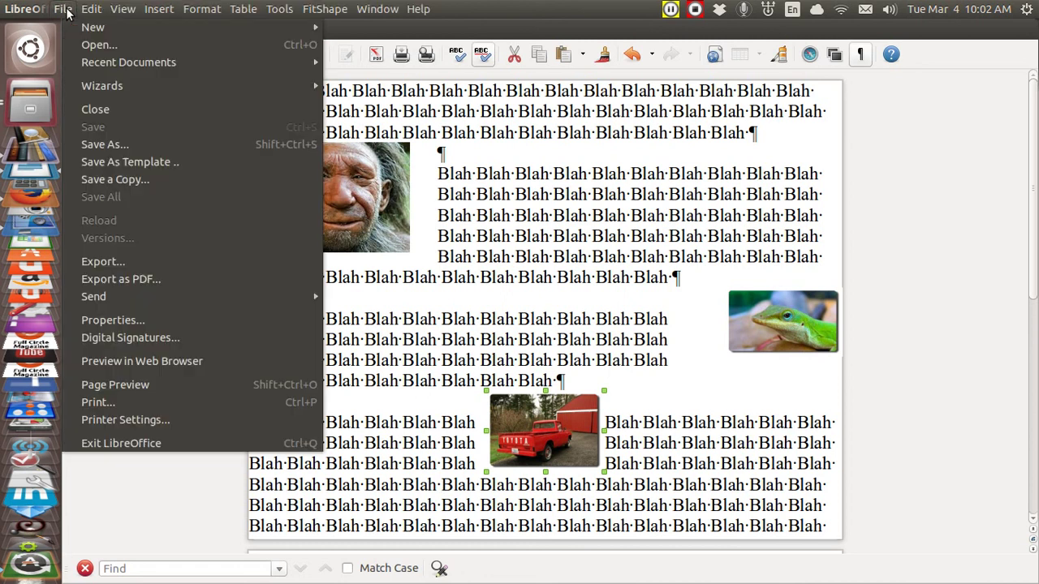
left_click(108, 147)
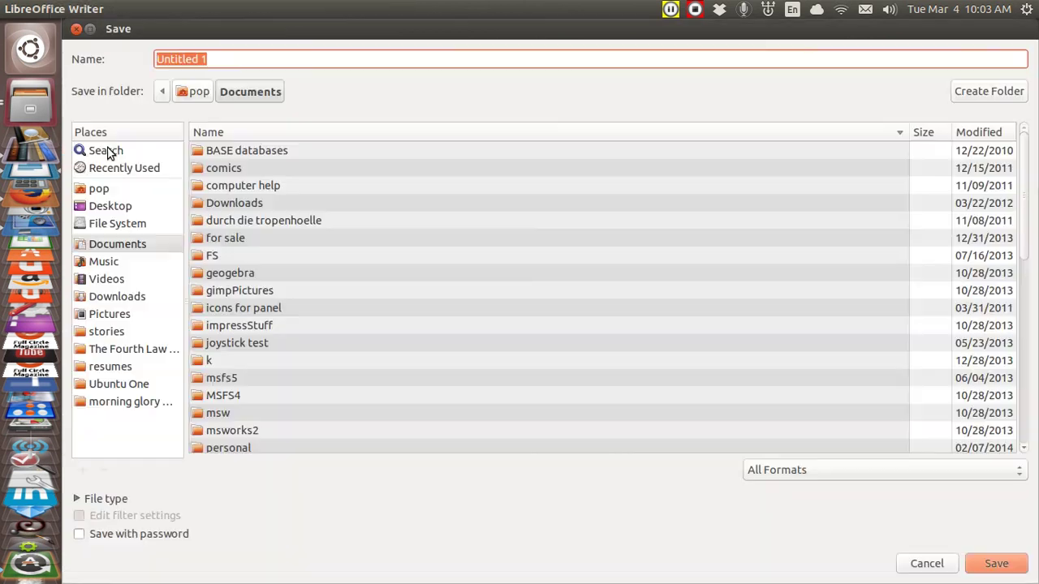
left_click(108, 210)
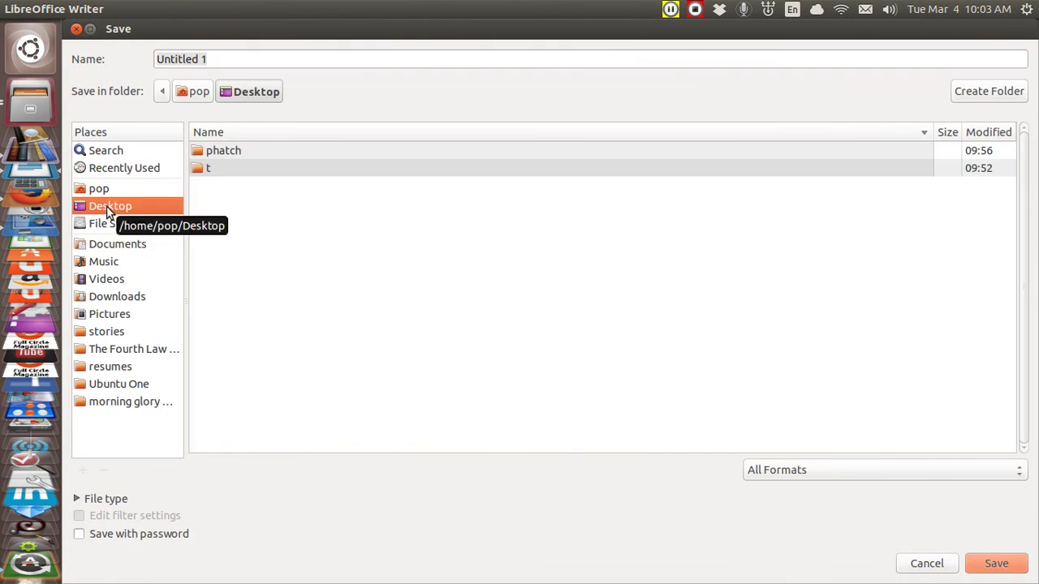
left_click(215, 60)
key("BackSpace")
key("BackSpace")
key("BackSpace")
key("BackSpace")
key("BackSpace")
key("BackSpace")
key("BackSpace")
key("BackSpace")
key("BackSpace")
key("BackSpace")
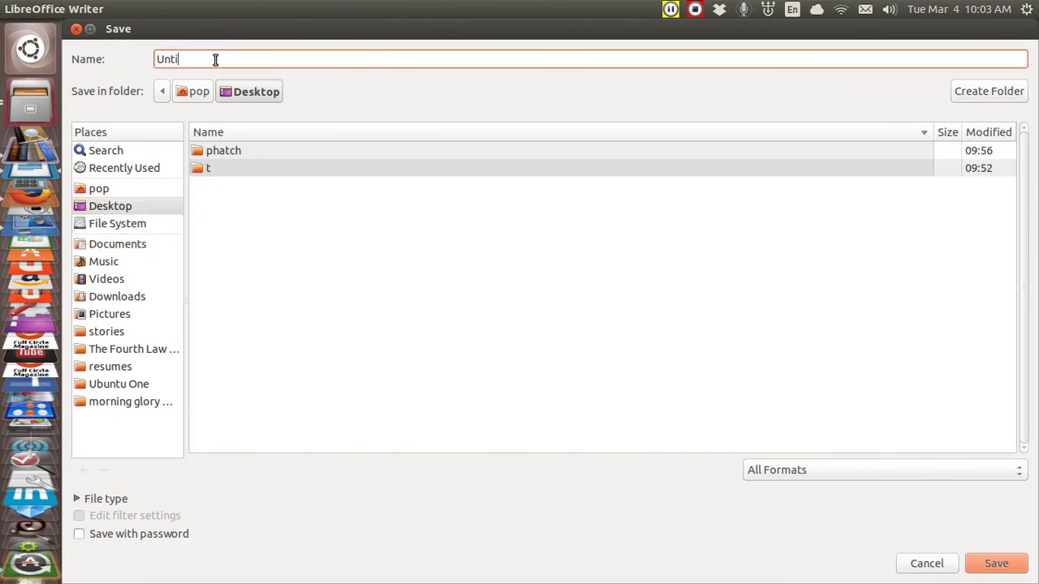
type("zzzz")
left_click(992, 564)
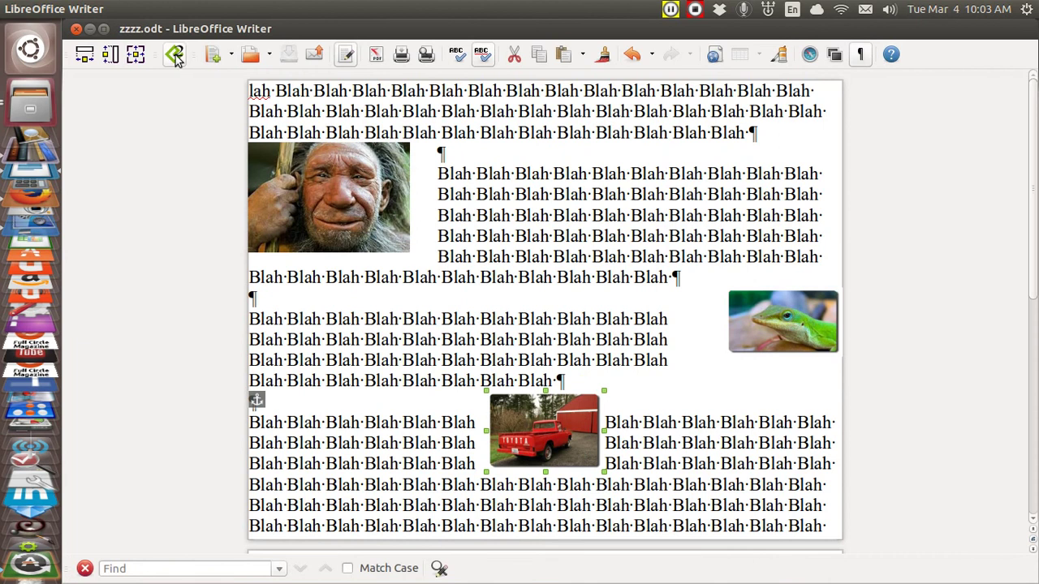
Minimize the document, switch to calibre, and add zzzz.odt from the Desktop to the library
left_click(89, 30)
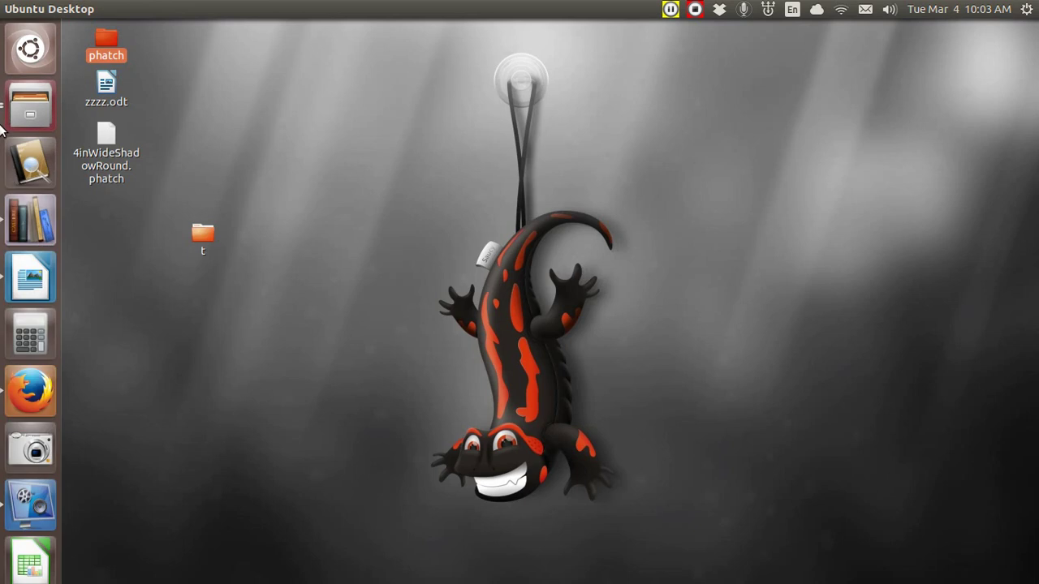
left_click(20, 221)
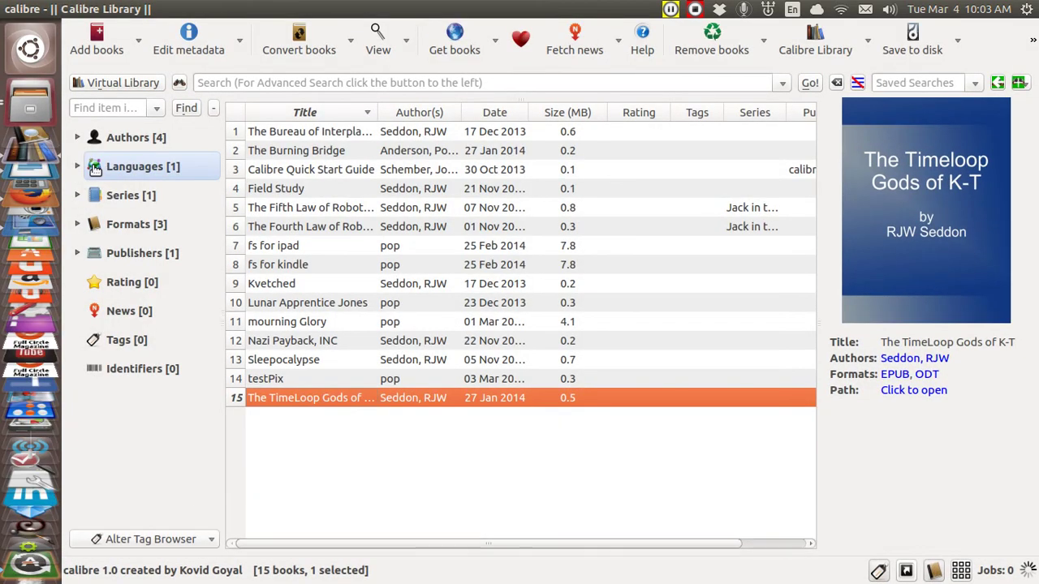
left_click(98, 40)
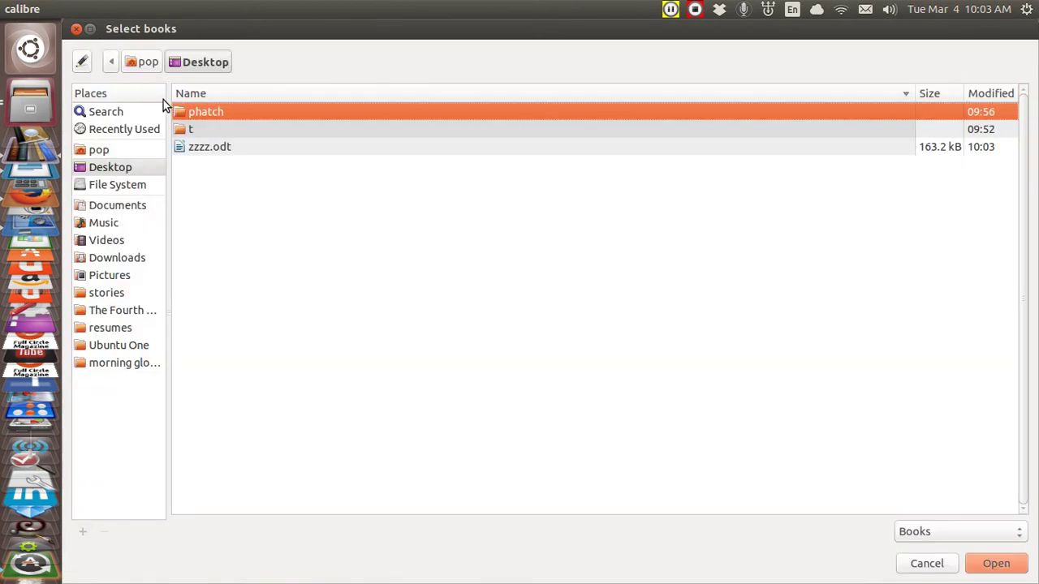
left_click(212, 145)
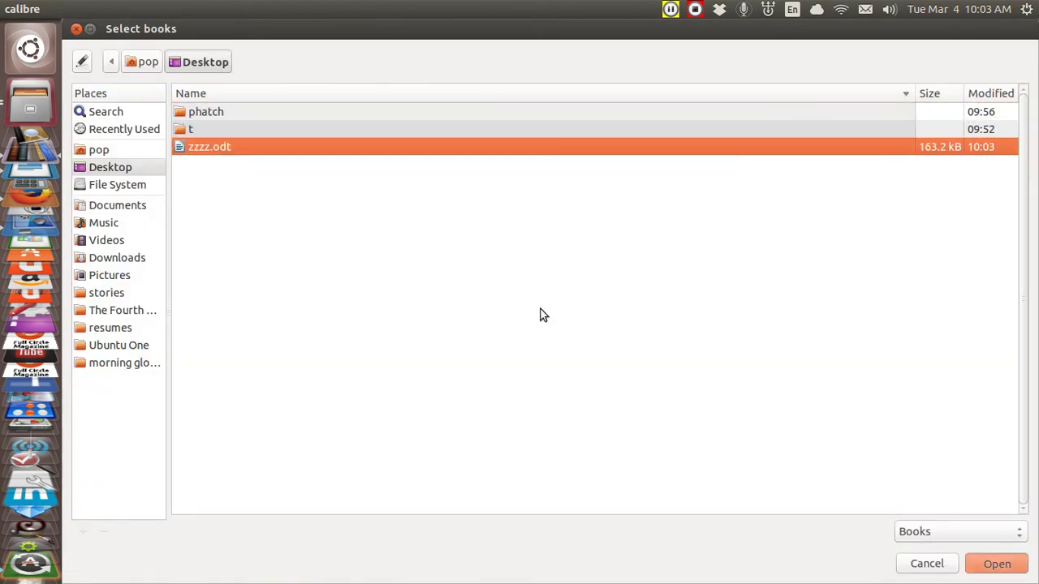
key("Return")
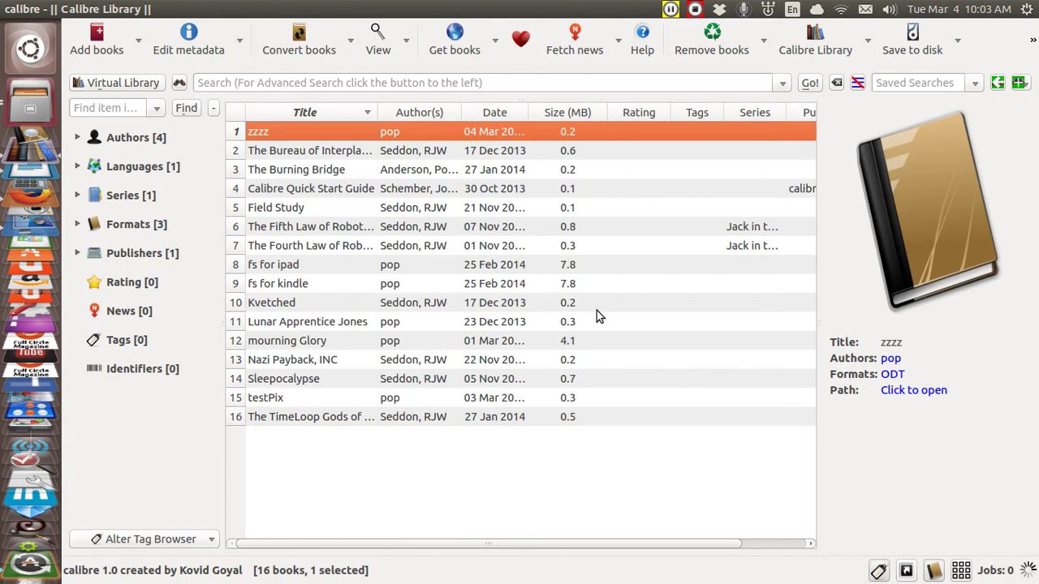
Convert the zzzz book from ODT to EPUB and open the EPUB version in the E-book Viewer
left_click(307, 42)
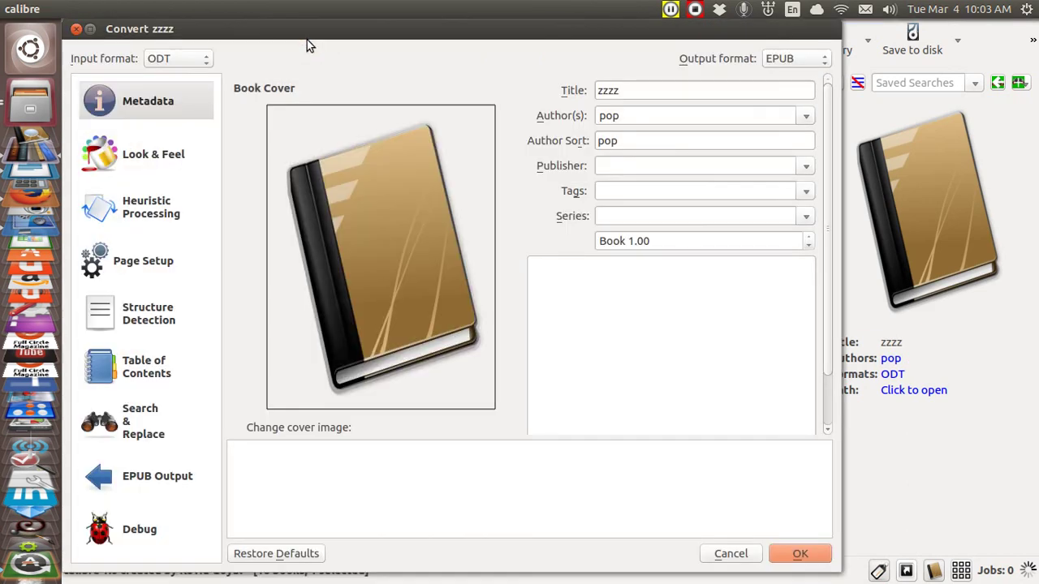
left_click(800, 556)
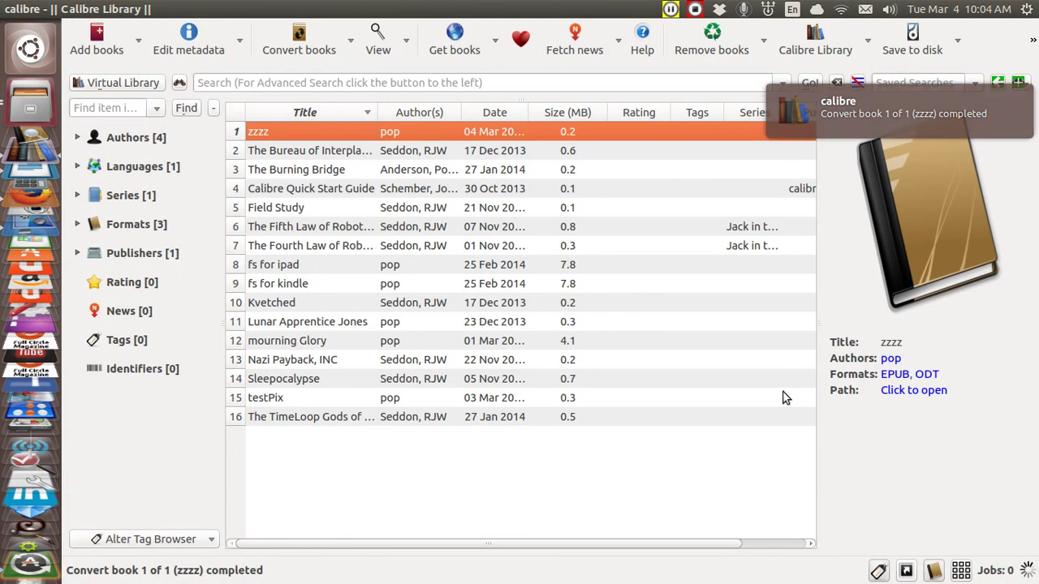
left_click(893, 376)
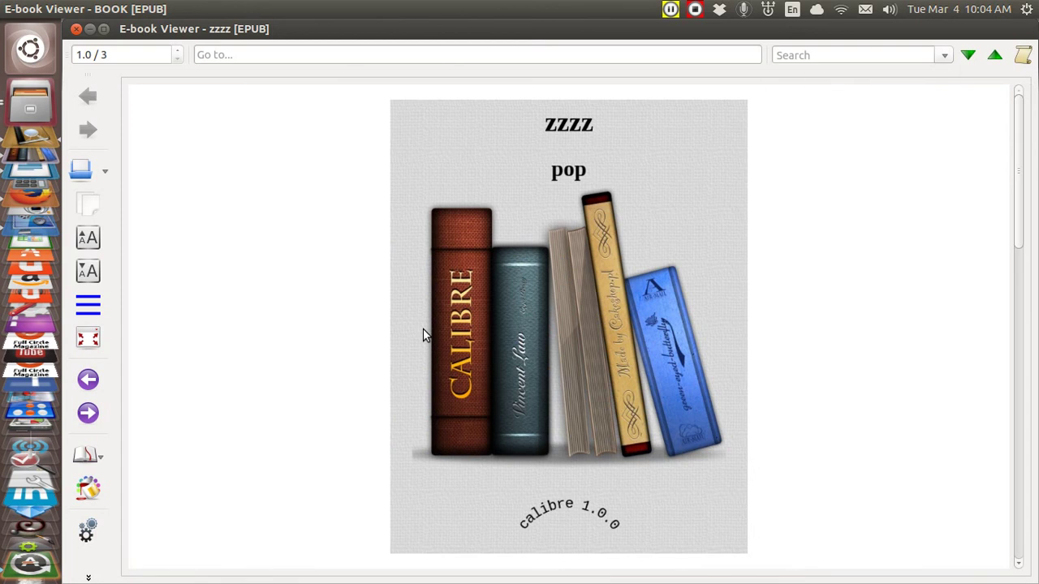
Page through the e-book to the truck picture and shrink the viewer's text to its smallest size to check the wrapping around the pictures
scroll(423, 328, "down", 3)
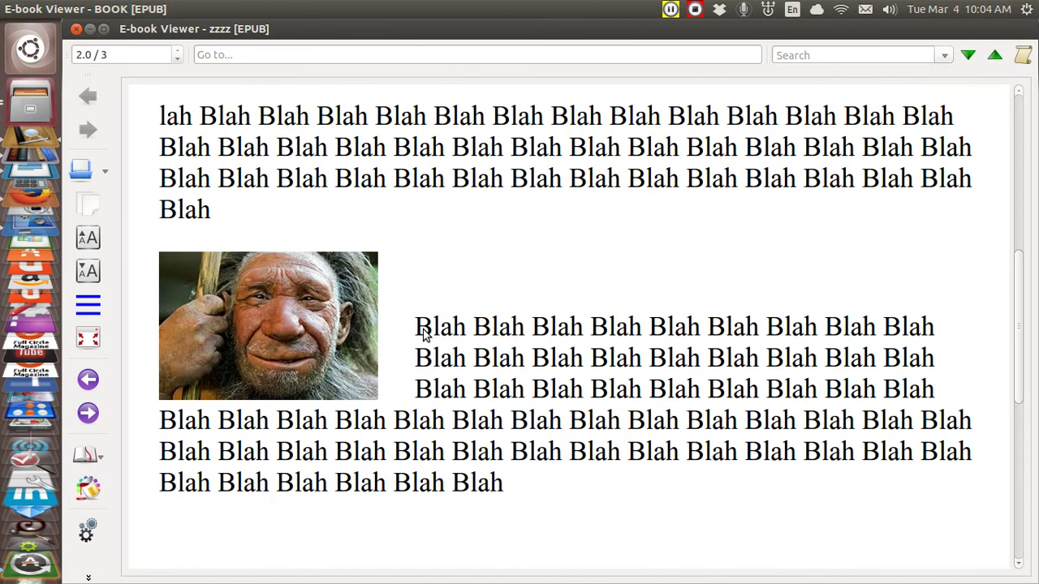
scroll(422, 332, "down", 3)
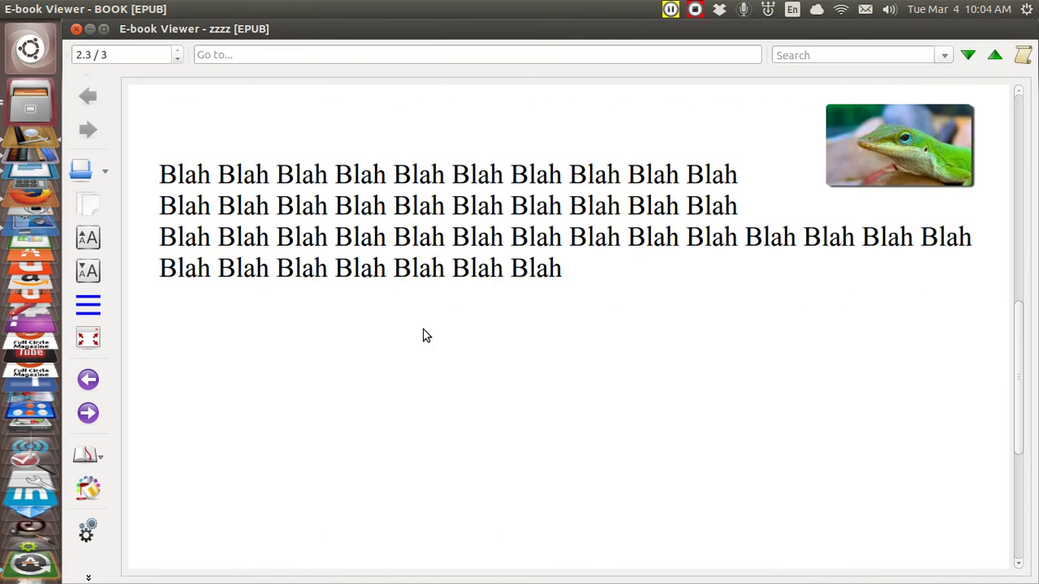
scroll(423, 332, "down", 3)
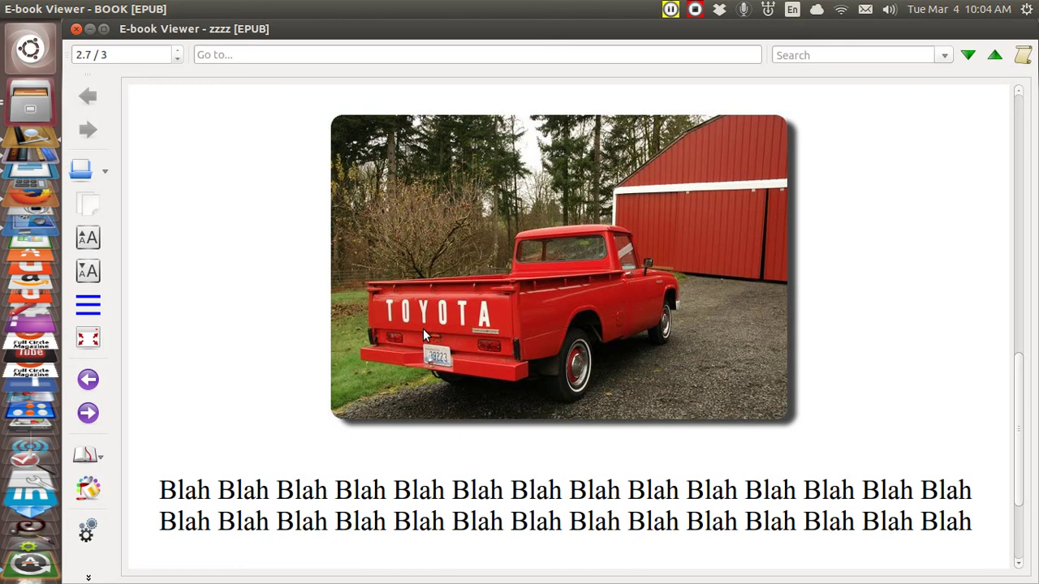
left_click(89, 274)
left_click(89, 275)
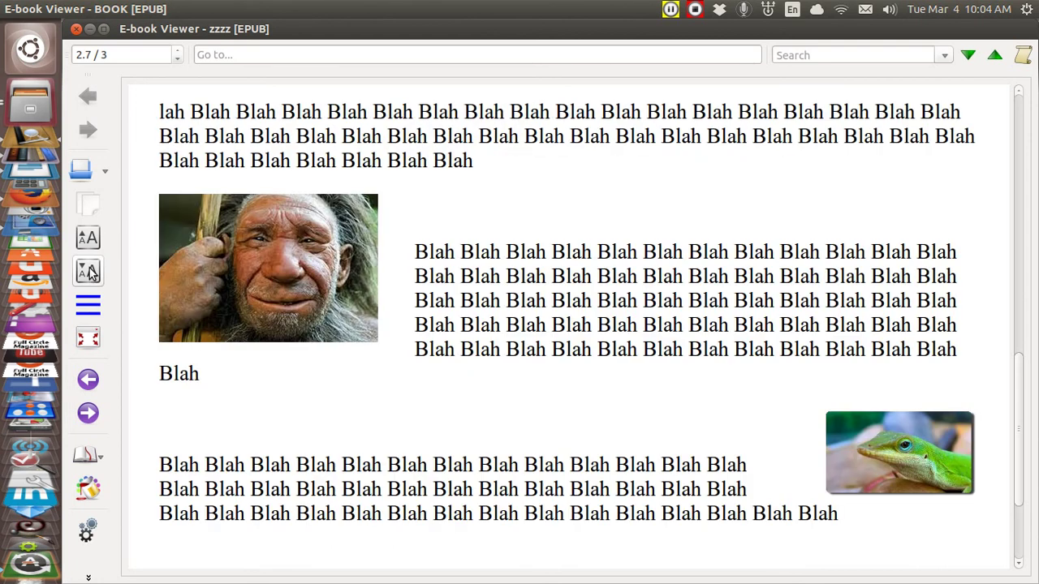
left_click(89, 274)
left_click(89, 275)
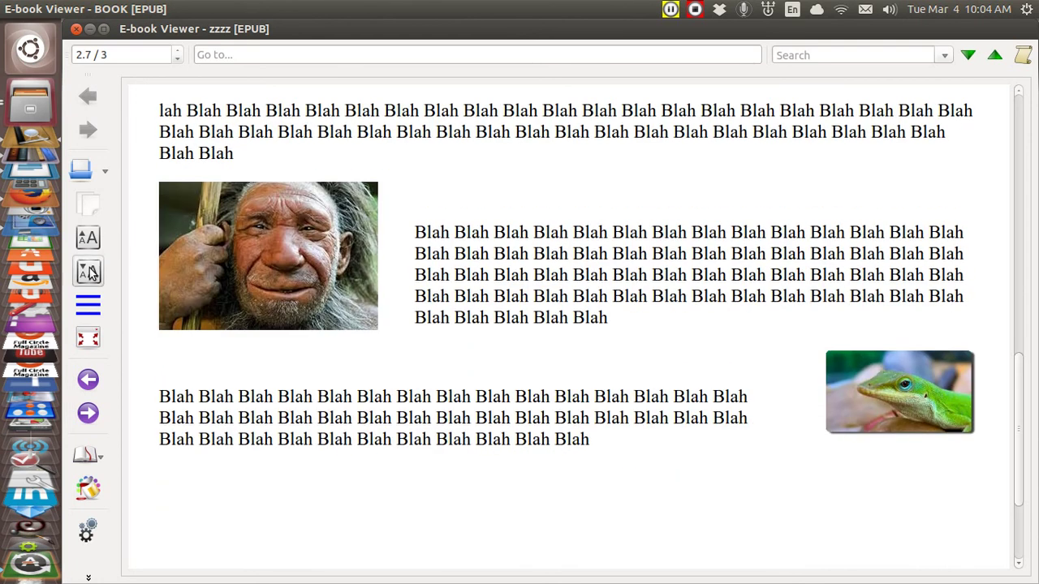
left_click(89, 274)
left_click(90, 271)
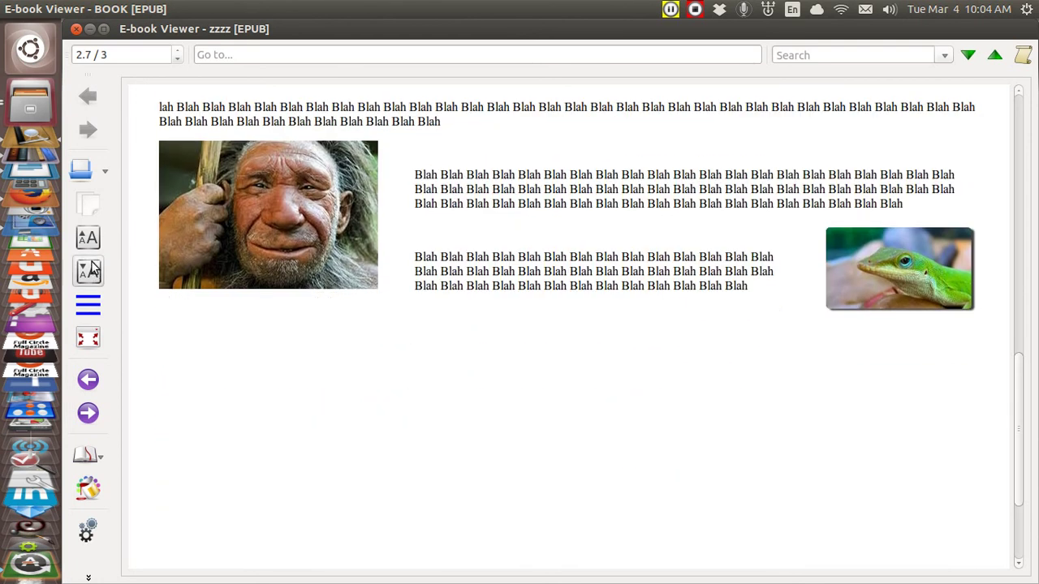
left_click(90, 272)
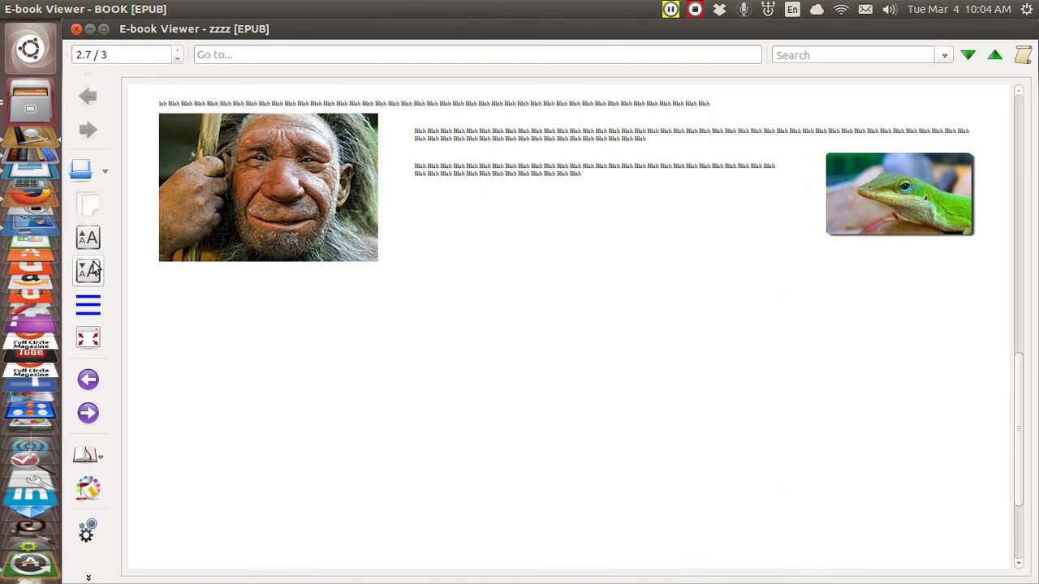
left_click(91, 271)
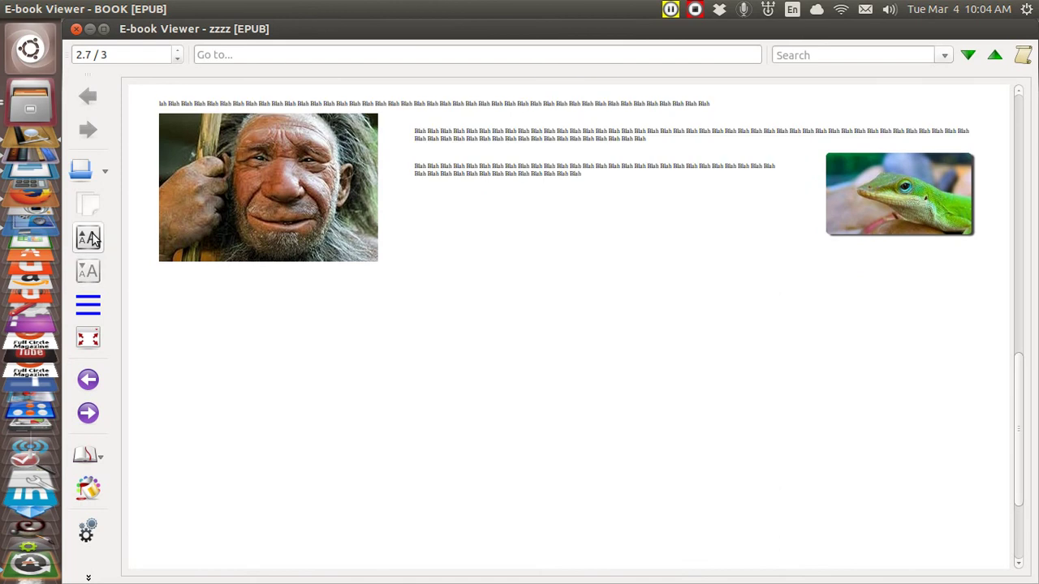
Enlarge the viewer's text again by several steps to check how it reflows around the pictures
left_click(89, 238)
left_click(89, 238)
left_click(89, 237)
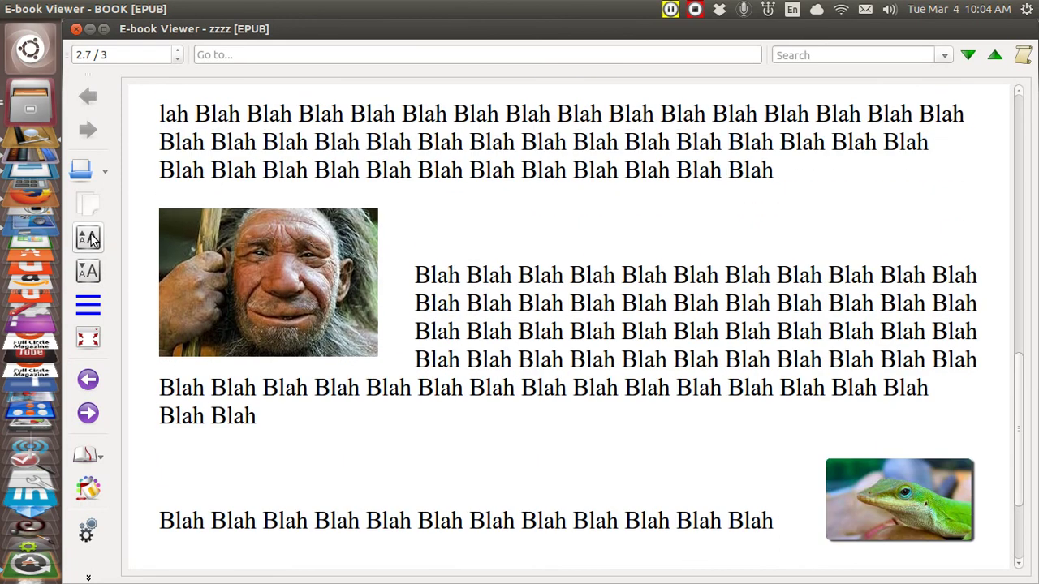